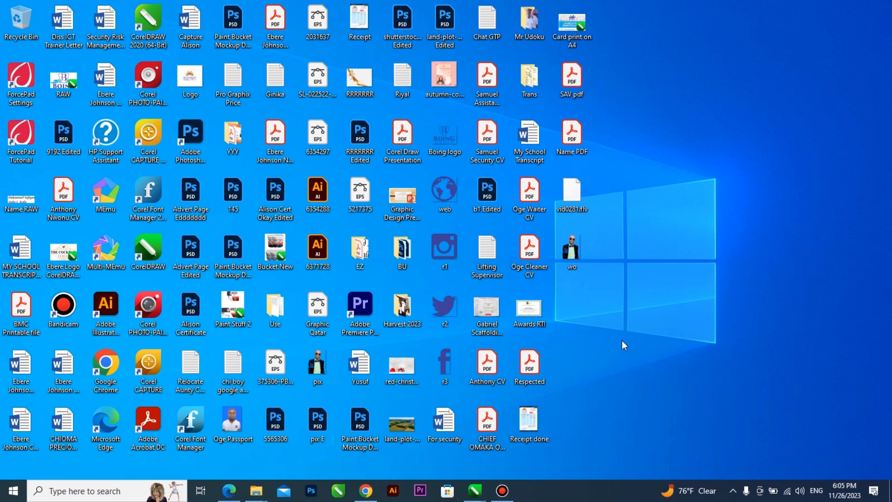
Launch Photoshop and refresh the desktop while it loads.
click(317, 491)
right_click(724, 261)
click(736, 294)
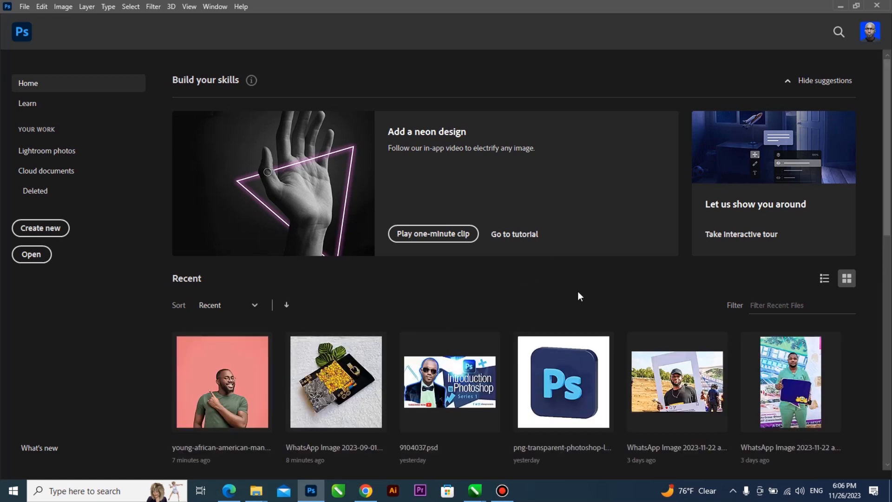
Look through all the recent files listed on the Home screen.
scroll(400, 258, down, 6)
scroll(392, 264, up, 5)
scroll(386, 281, down, 1)
scroll(384, 288, down, 5)
scroll(384, 289, up, 7)
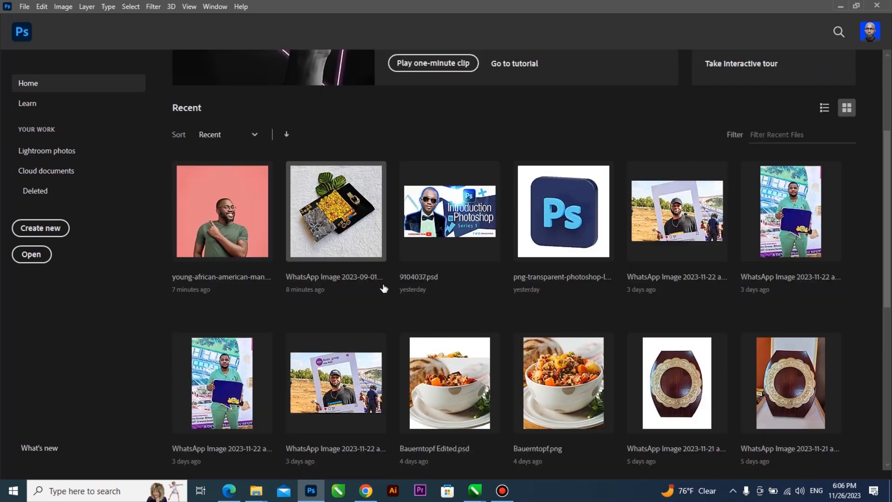
scroll(381, 297, down, 4)
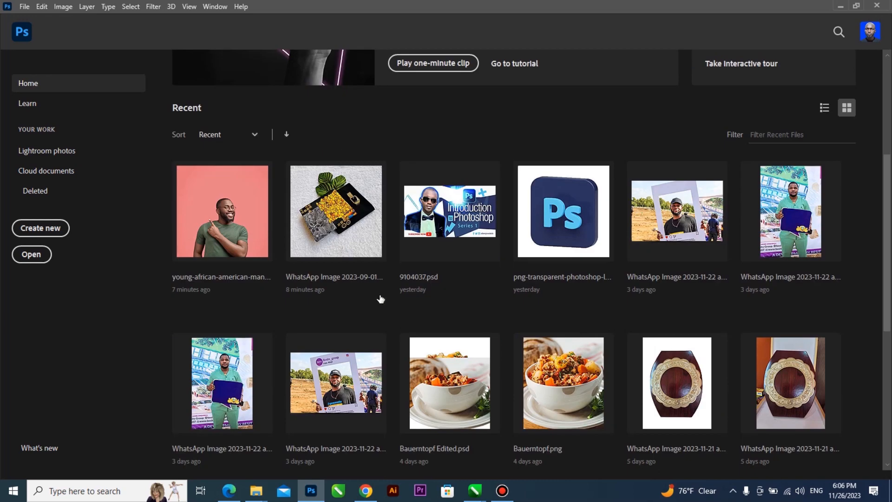
scroll(381, 299, up, 4)
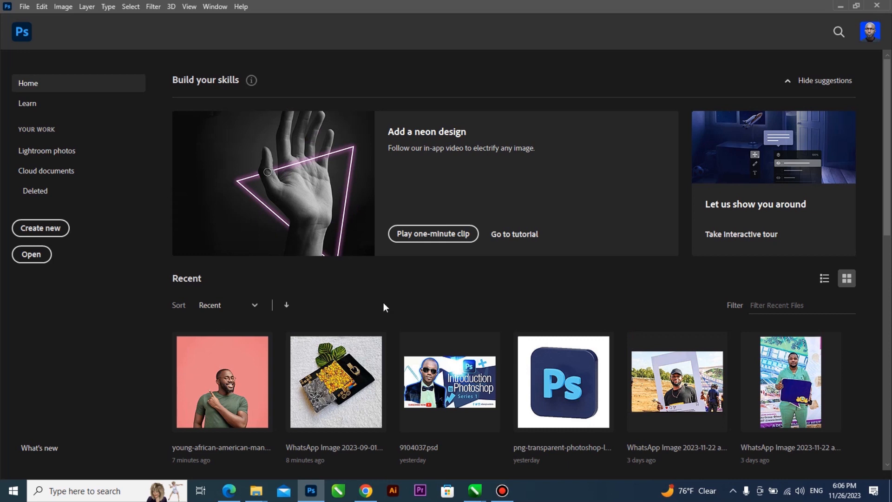
scroll(381, 303, down, 5)
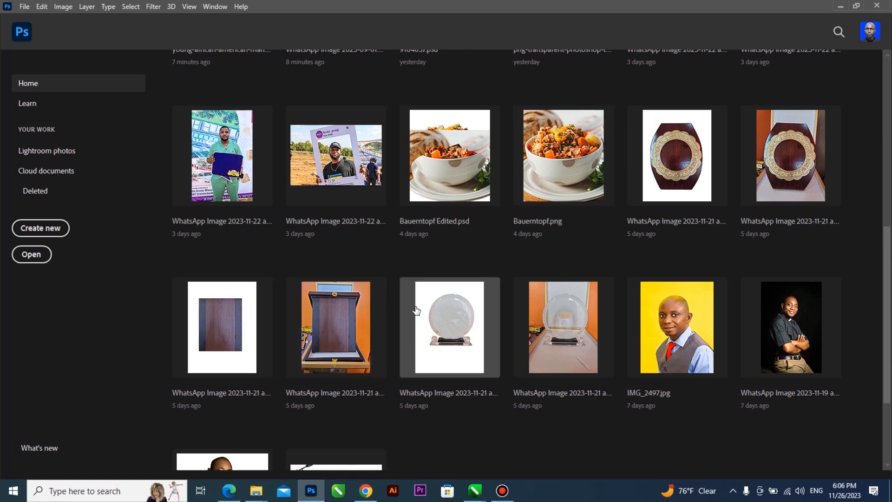
scroll(416, 310, up, 8)
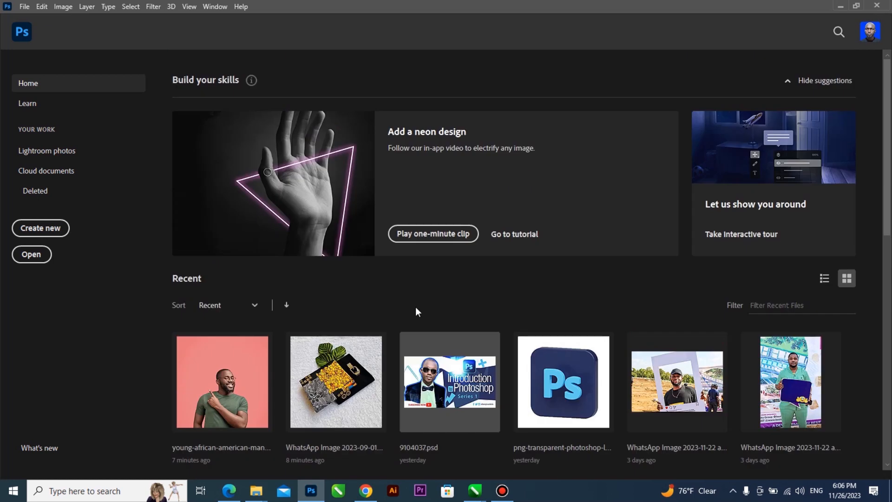
scroll(417, 311, down, 5)
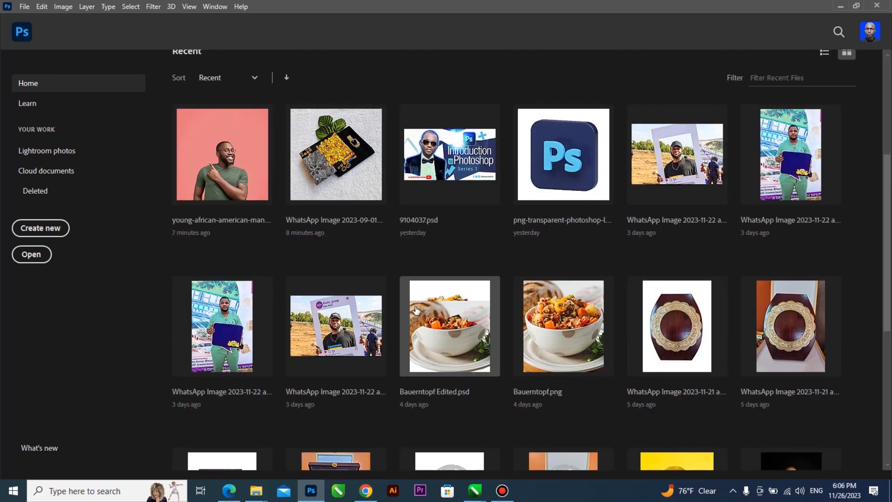
scroll(414, 313, down, 5)
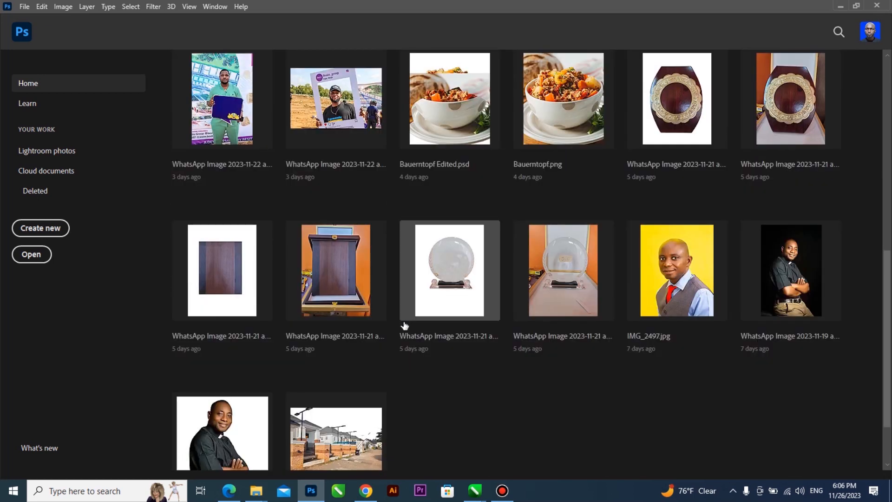
scroll(486, 330, up, 10)
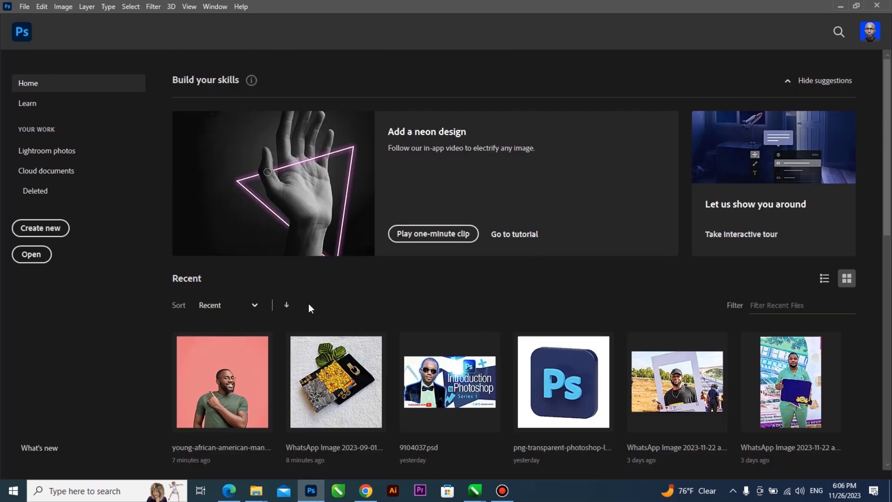
scroll(388, 302, down, 8)
scroll(468, 340, down, 3)
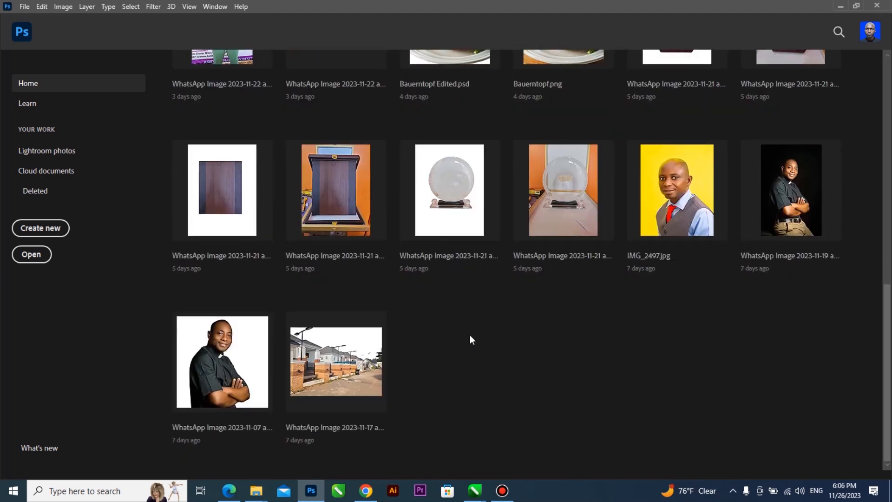
scroll(470, 336, up, 10)
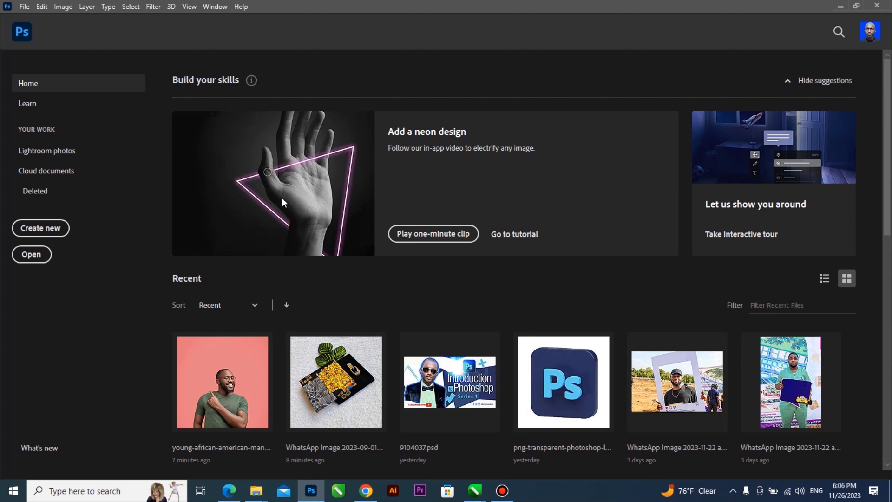
Start a new document and set its width and height units to inches.
click(49, 230)
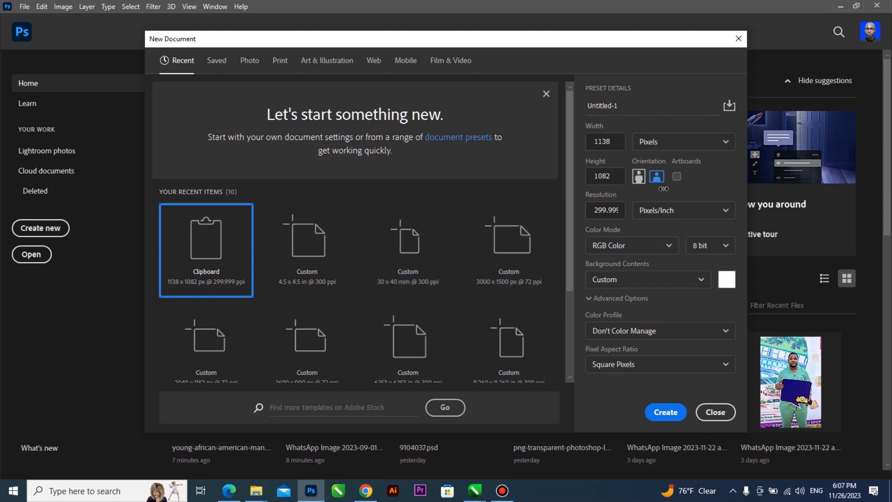
click(663, 146)
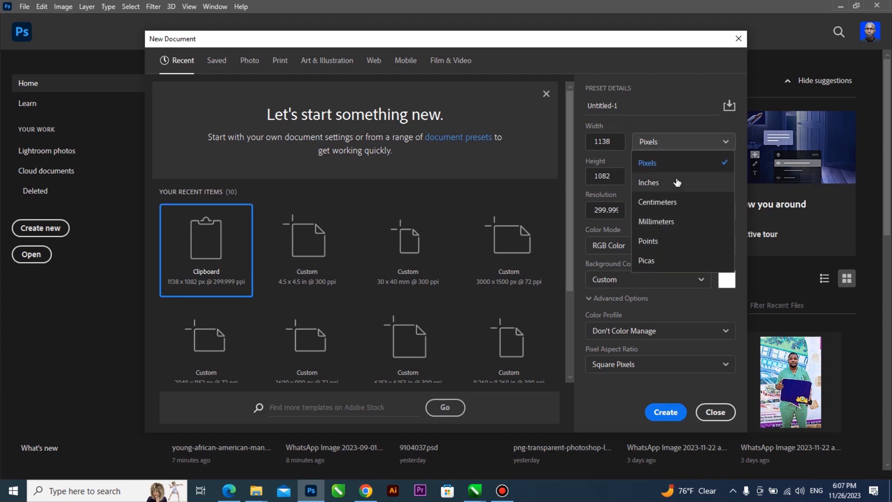
click(677, 167)
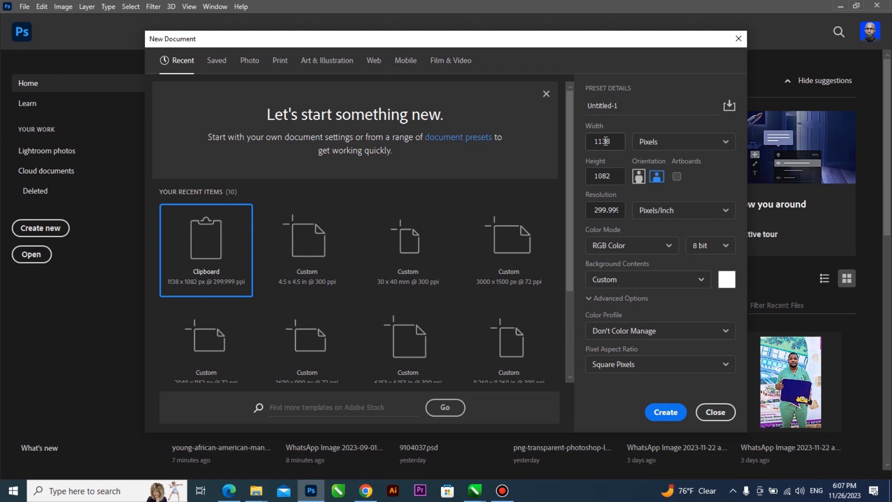
click(682, 148)
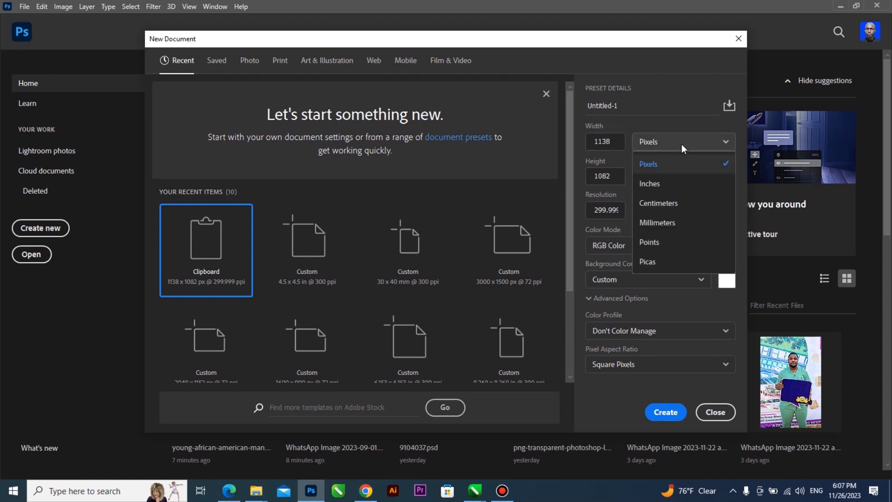
click(676, 186)
Set the new document's resolution to 300 pixels/inch and keep its color mode as RGB Color.
click(613, 210)
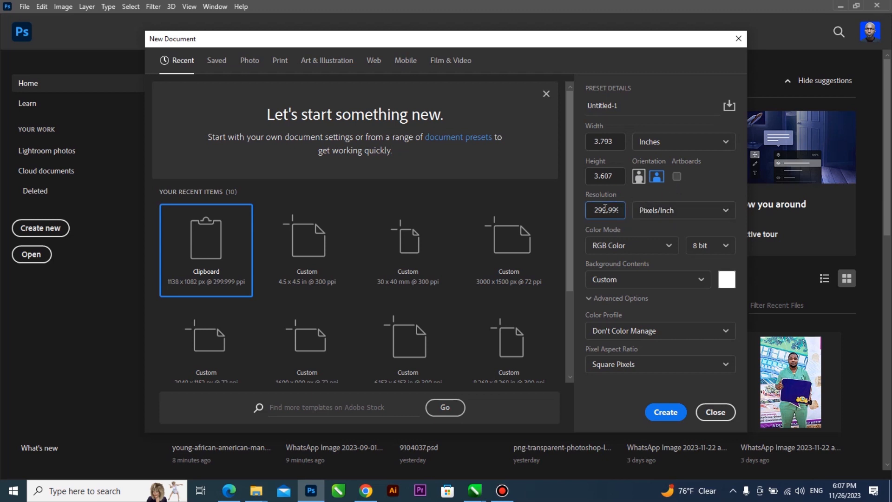
key(ctrl+a)
text(300)
click(638, 246)
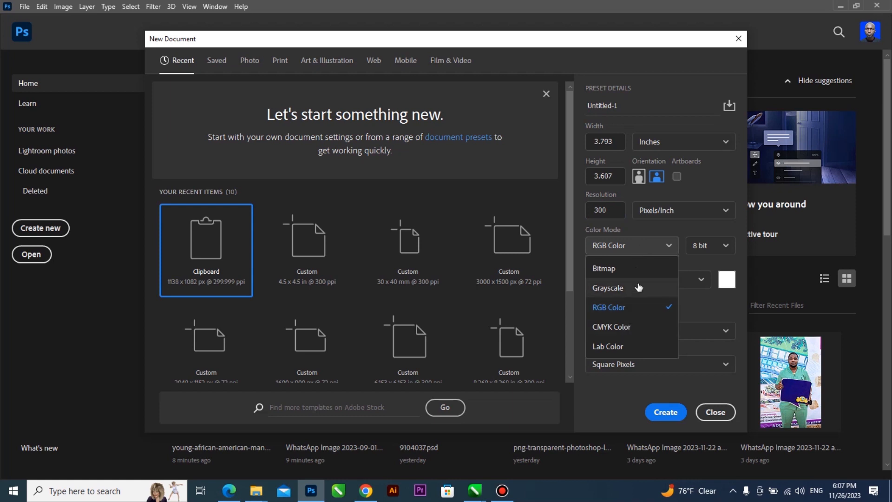
click(633, 308)
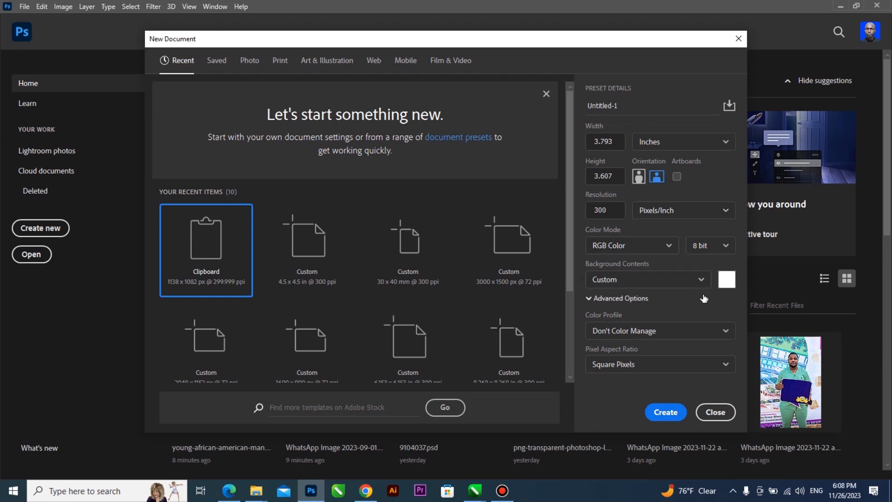
Review the recent presets, create the document with the current settings, and collapse its floating properties.
scroll(422, 240, down, 3)
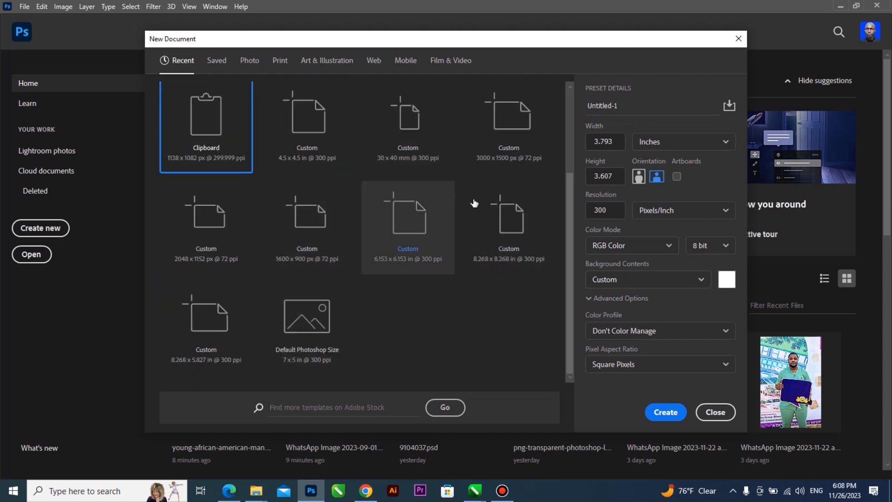
scroll(479, 277, up, 3)
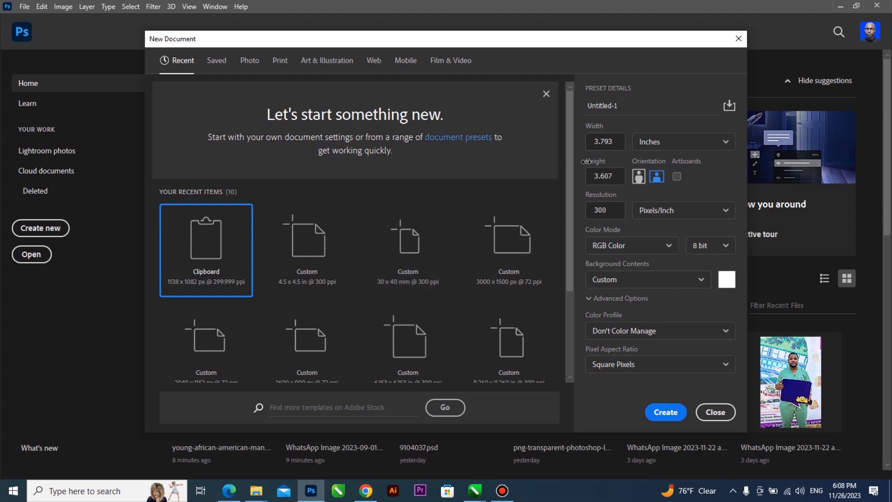
click(664, 412)
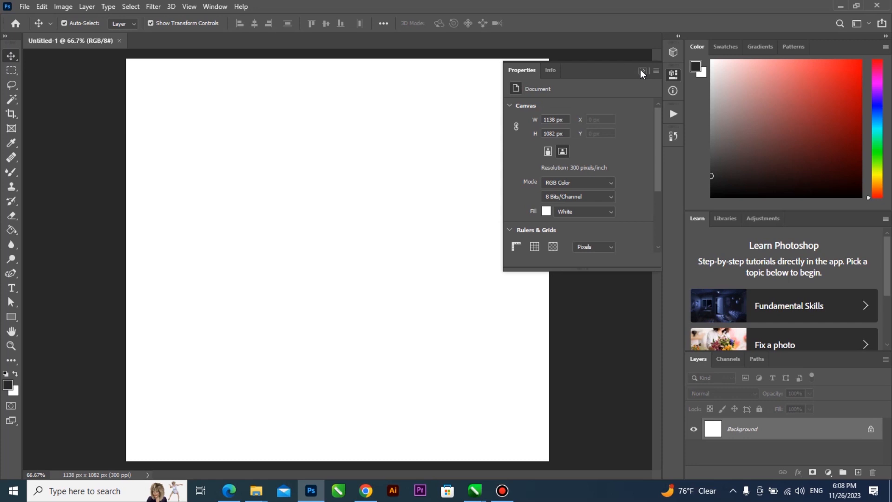
click(641, 70)
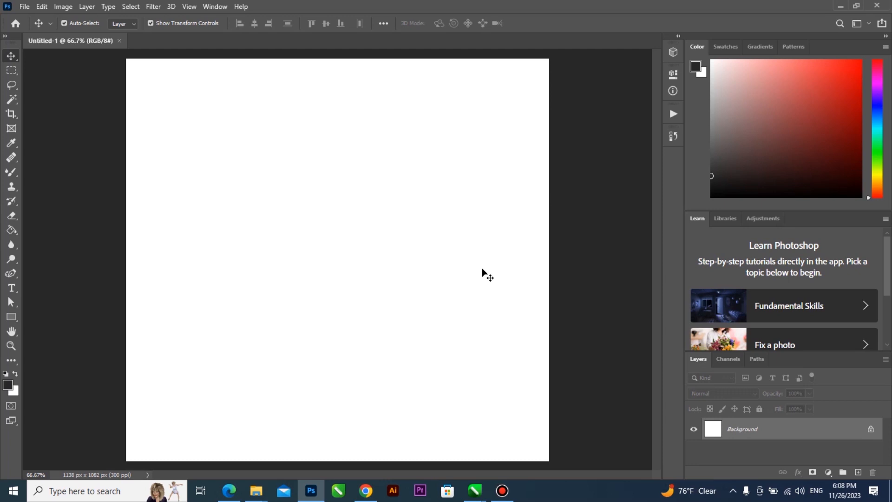
Try out the Eraser, Move and Rectangular Marquee tools, making a rectangular selection around the middle of the canvas.
key(e)
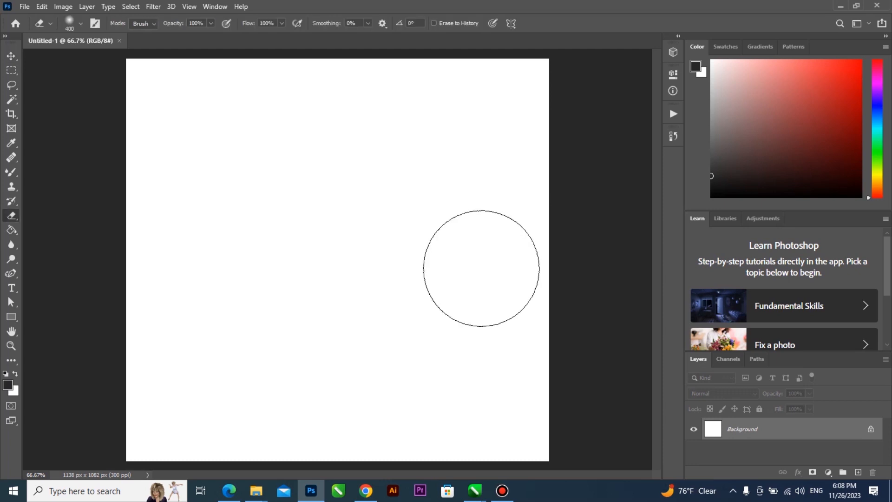
click(10, 57)
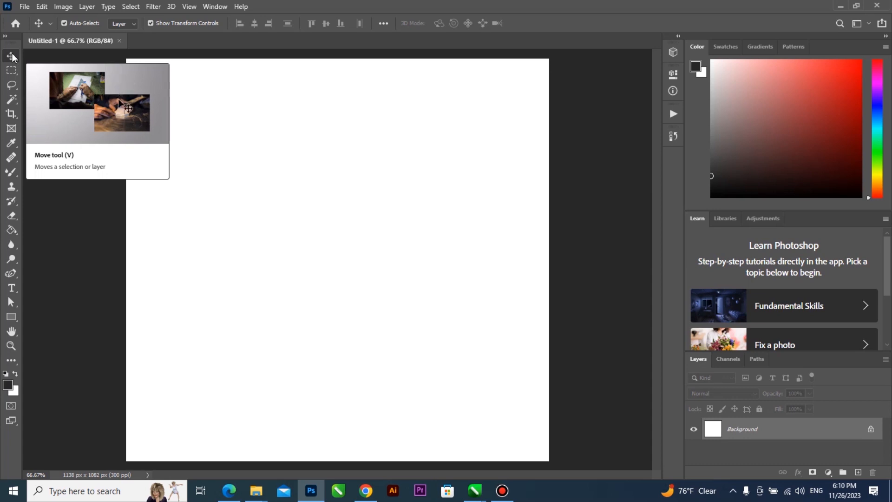
click(10, 70)
drag(271, 180, 394, 280)
key(v)
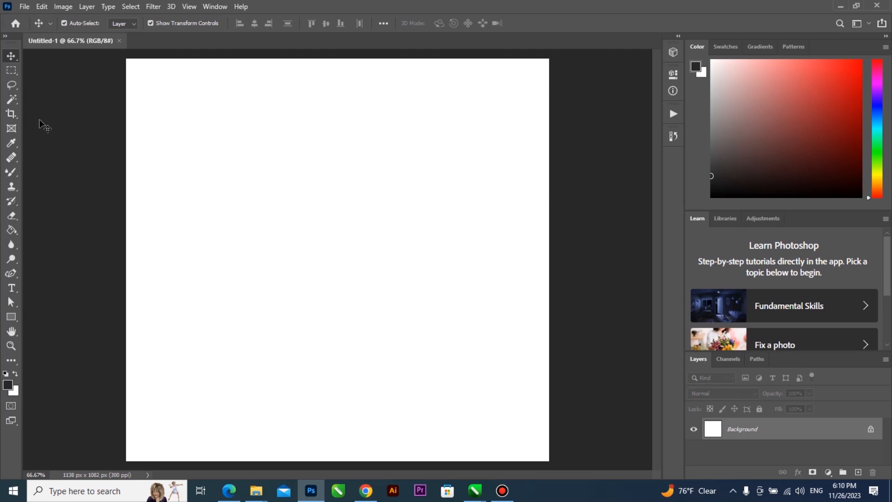
click(25, 8)
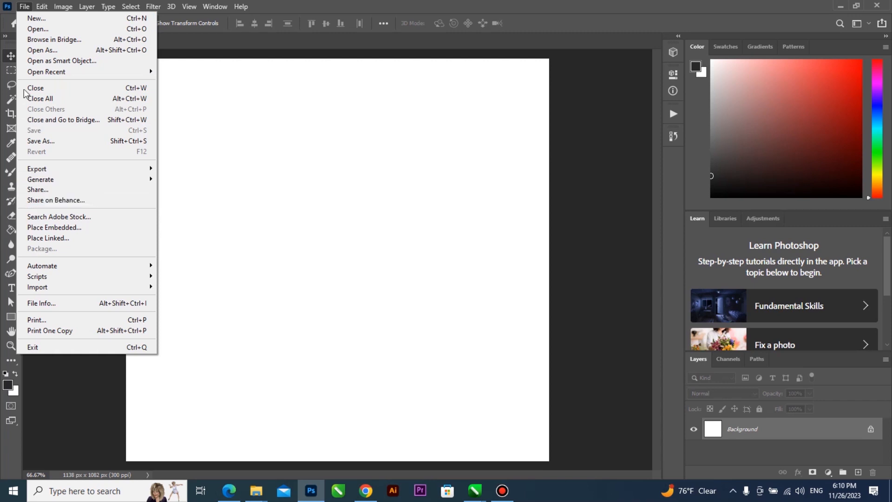
mouse_move(40, 9)
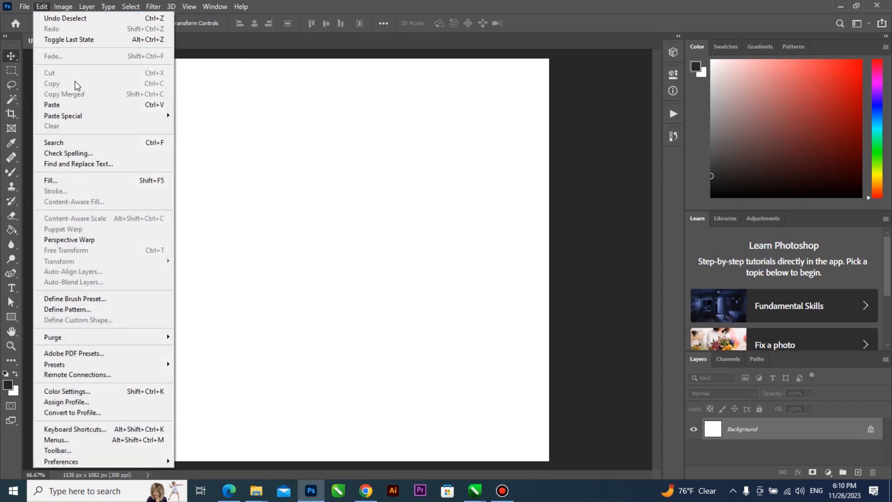
click(22, 6)
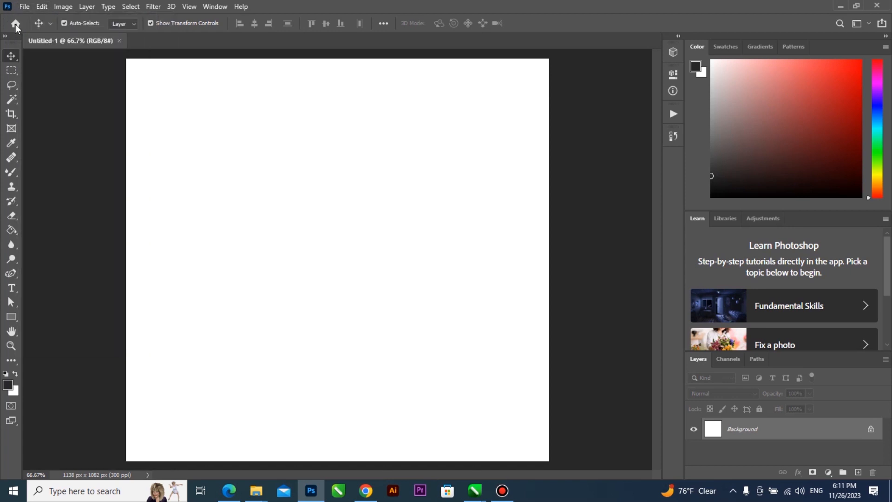
View the available marquee tool variants and return to the Move tool.
click(18, 74)
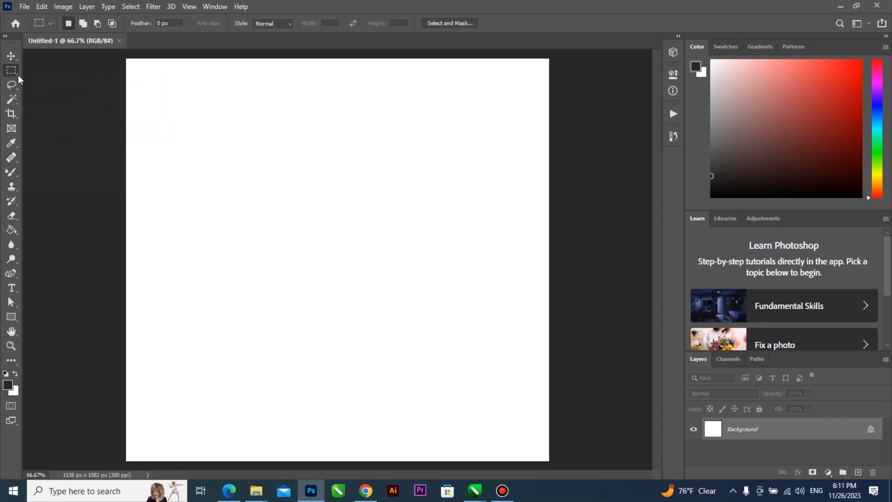
right_click(18, 74)
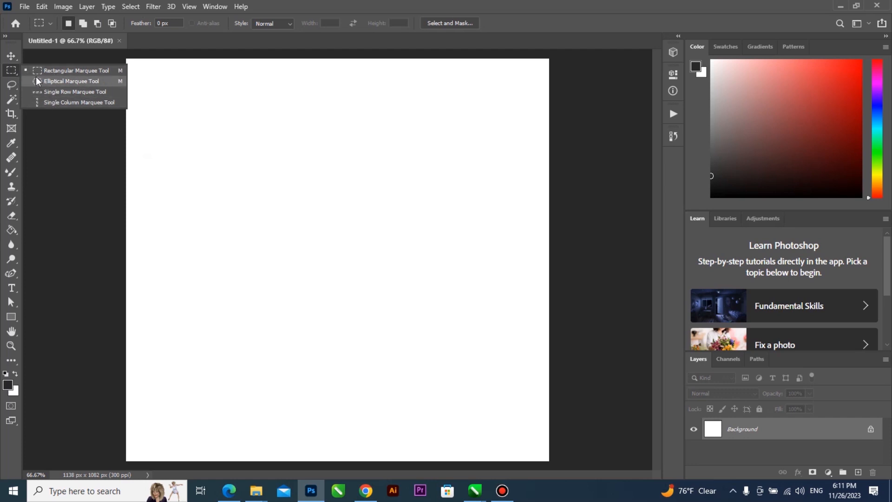
click(16, 53)
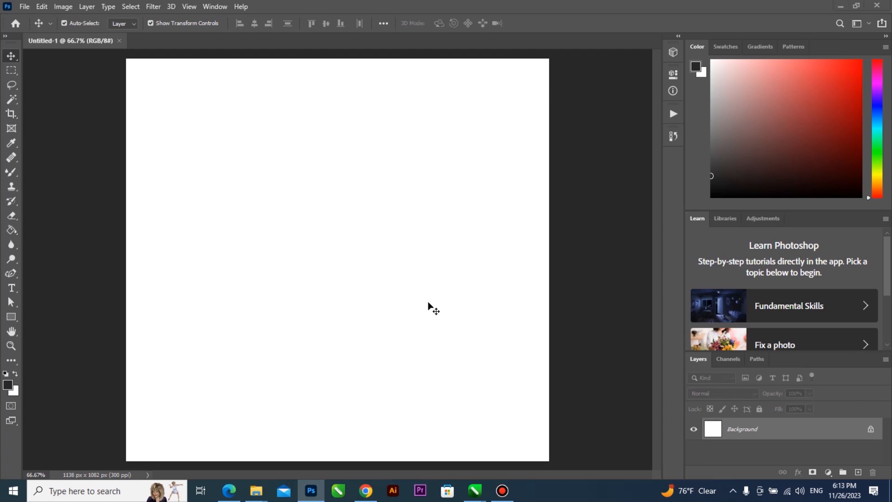
Switch to File Explorer and compare the Awards 2022 file with Backup_of_Awards 2022 in the Documents folder.
key(super+e)
click(226, 205)
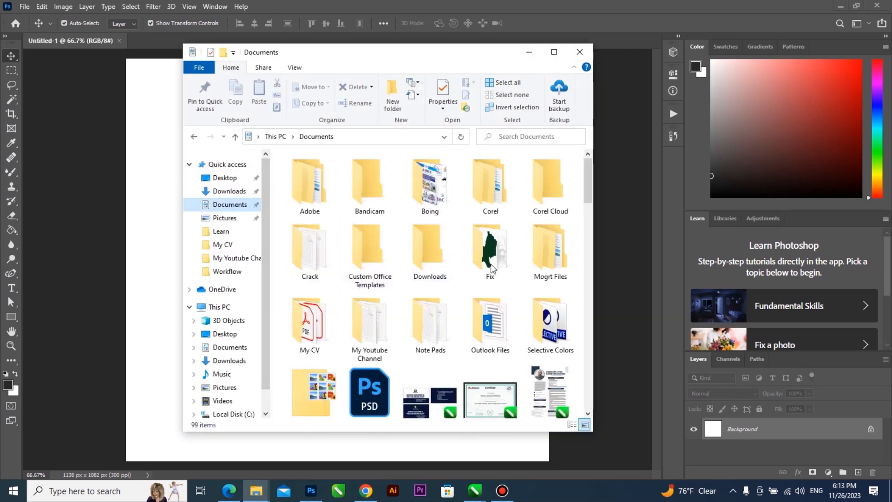
drag(589, 204, 587, 231)
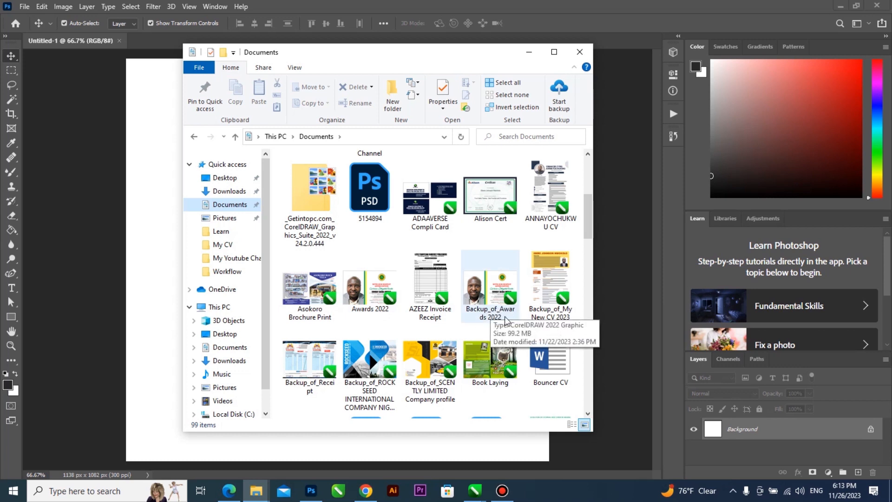
click(388, 313)
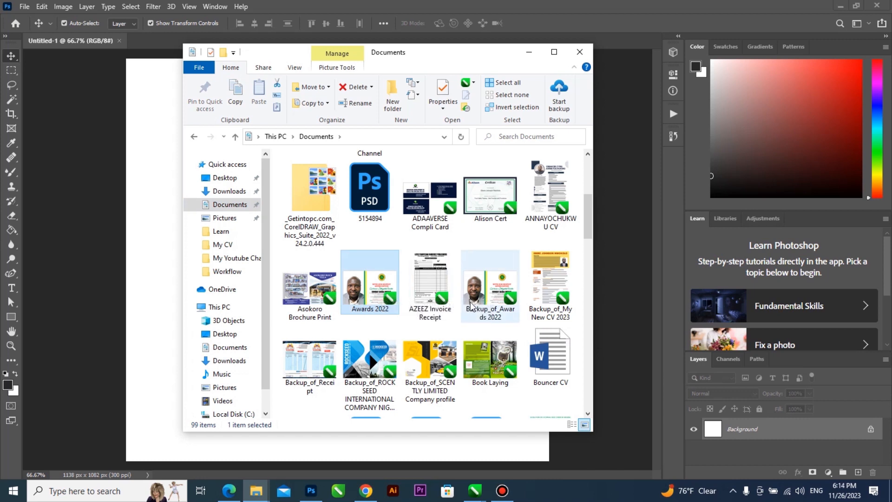
click(492, 300)
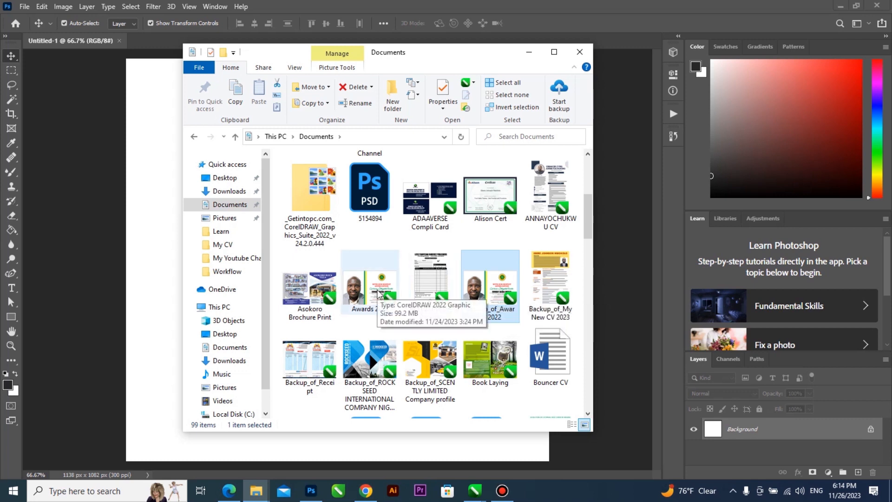
In CorelDRAW's Untitled-1 document, draw a red-filled rectangle about 3.39 by 3.09 inches and delete it before returning to Photoshop.
click(528, 54)
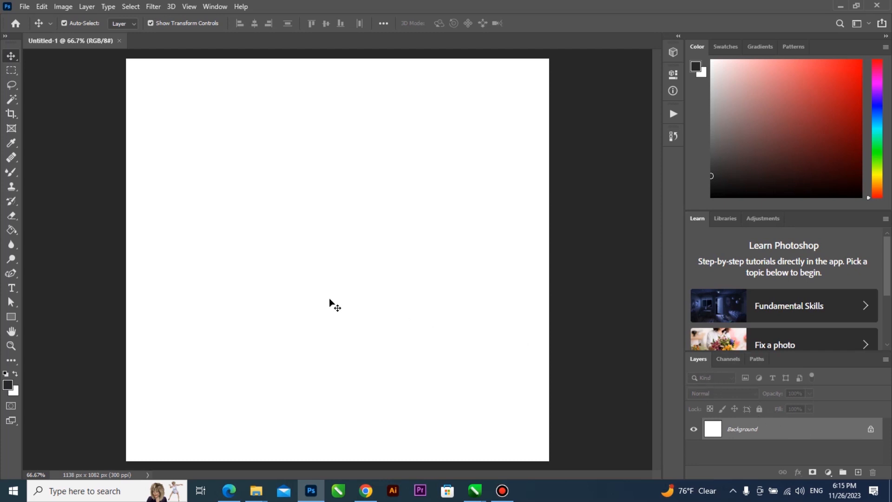
mouse_move(475, 490)
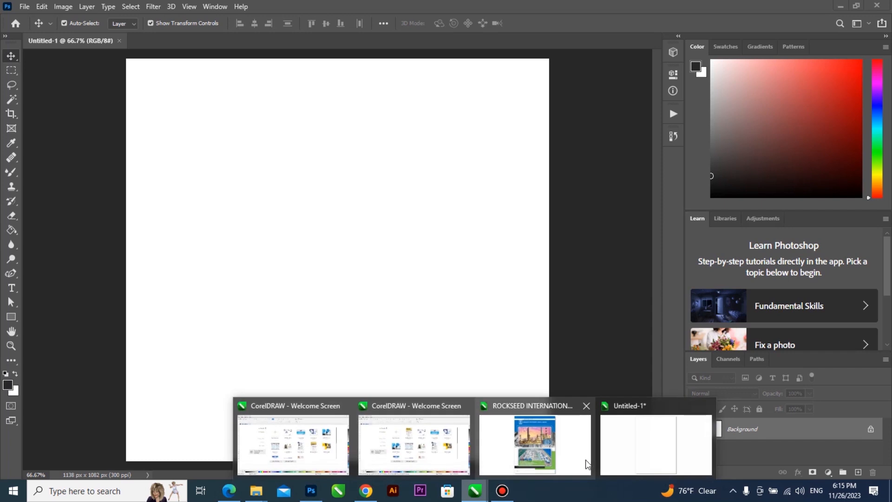
click(640, 454)
click(9, 181)
drag(367, 207, 442, 275)
click(10, 76)
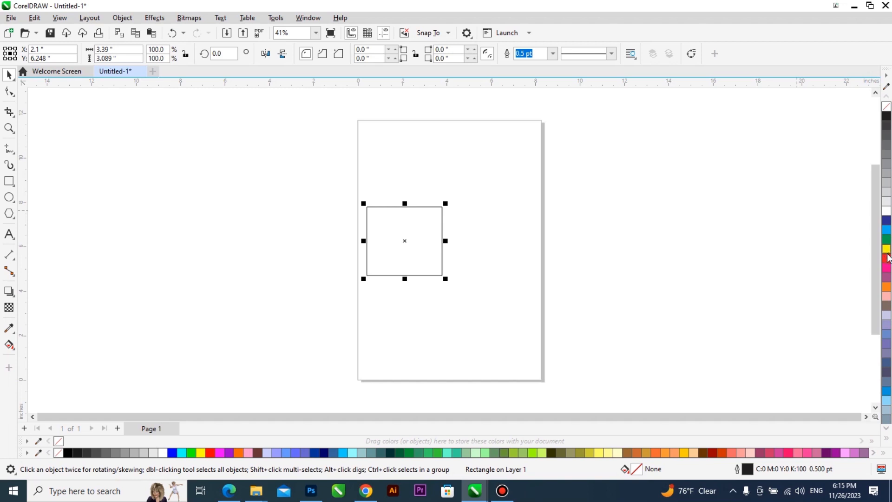
click(886, 258)
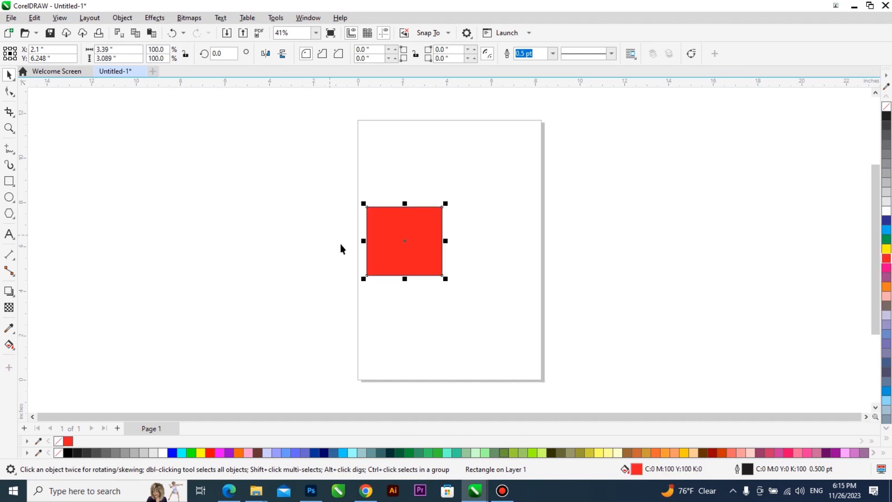
key(Delete)
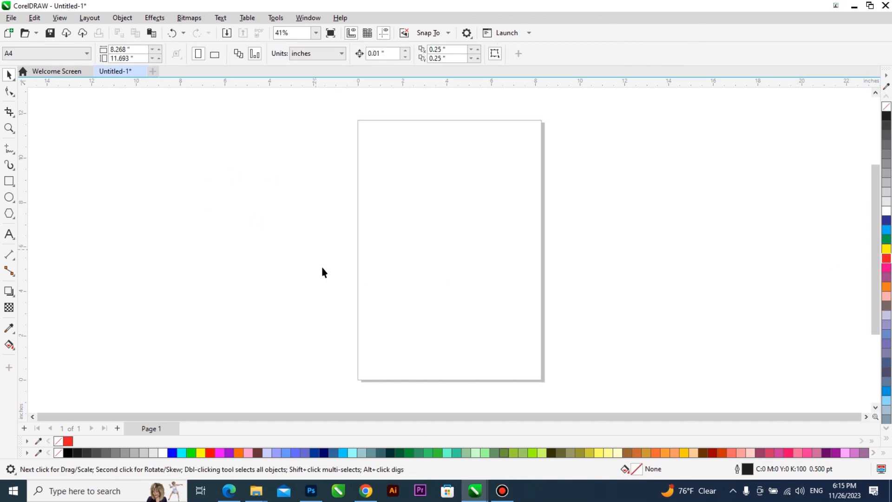
click(312, 489)
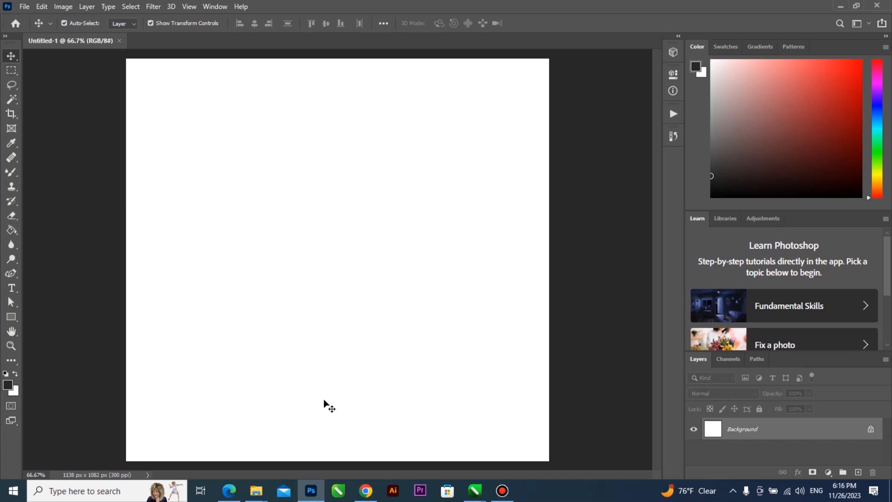
Switch to File Explorer and copy the image WhatsApp Image 2023-09-01 at 8.36.38 AM from the Downloads folder.
mouse_move(257, 491)
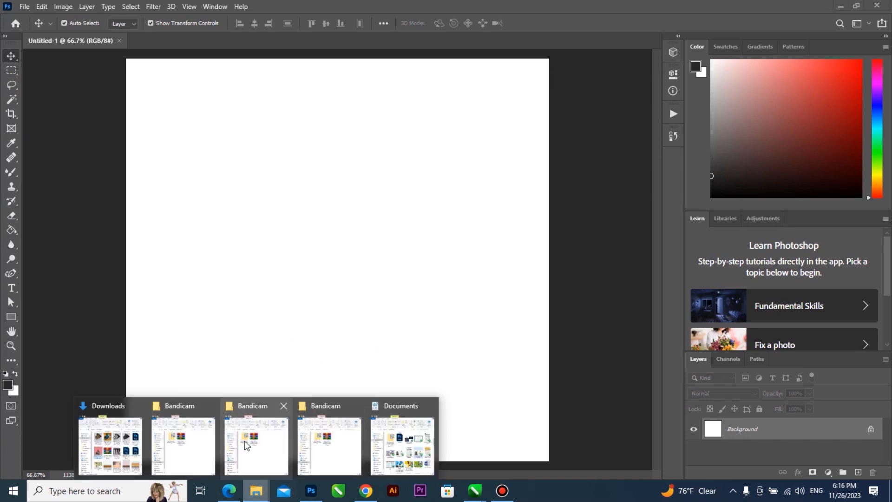
click(111, 443)
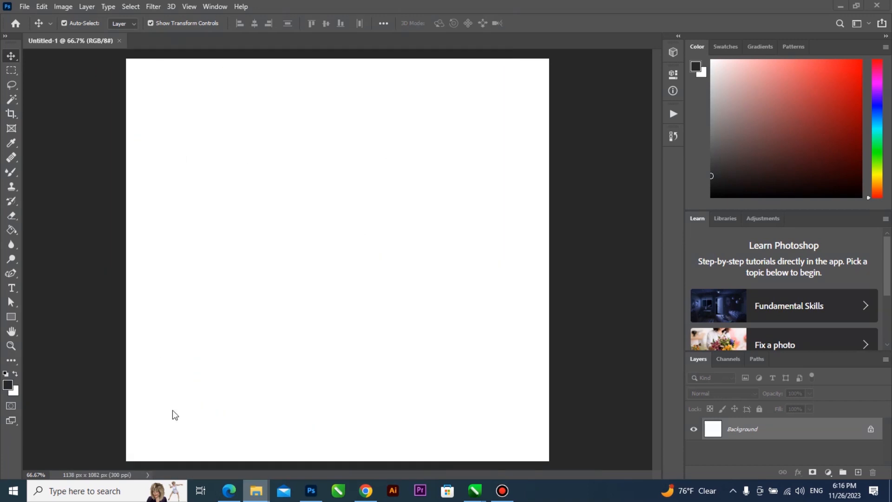
scroll(339, 269, up, 2)
scroll(340, 269, down, 2)
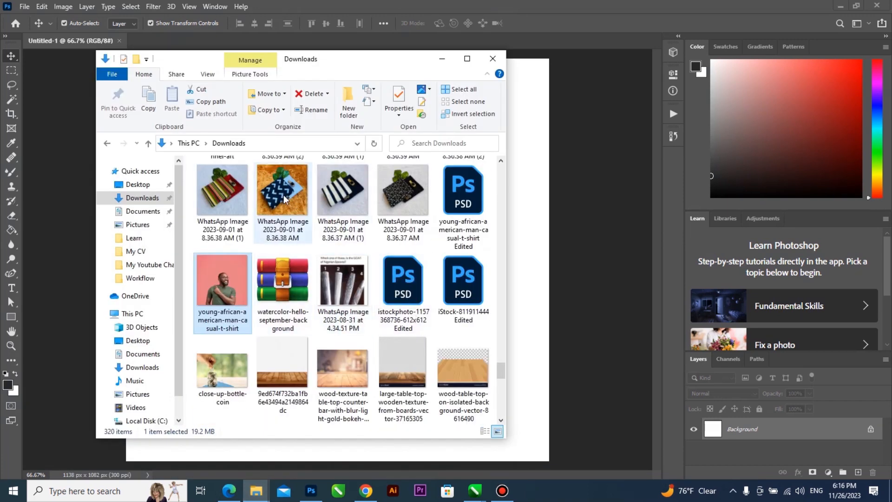
click(294, 220)
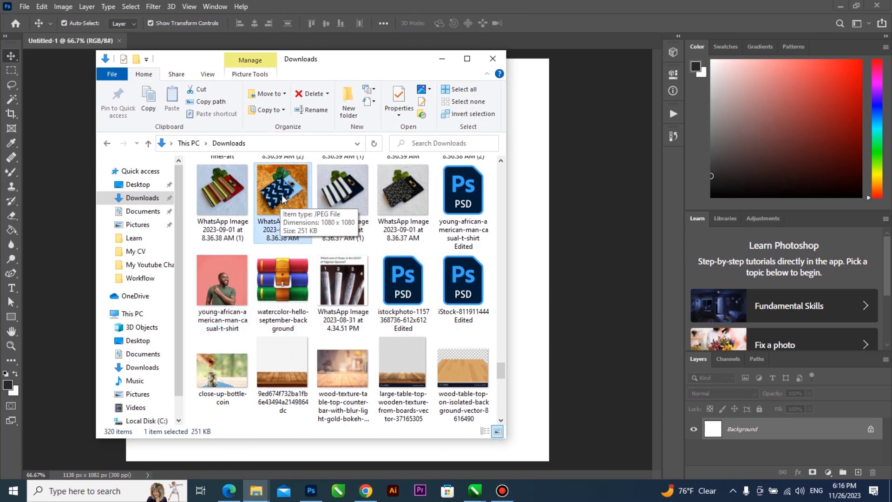
key(ctrl+c)
click(425, 20)
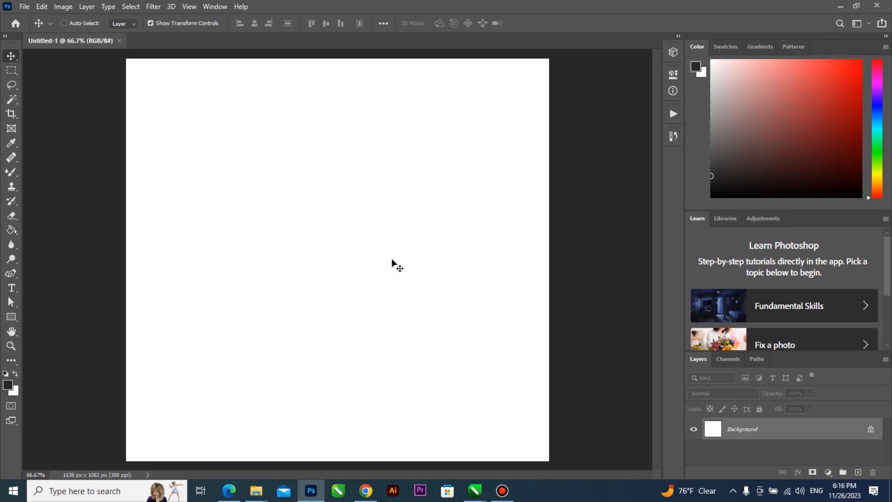
Paste the copied image into CorelDRAW's Untitled-1 document and delete it before returning to Photoshop.
mouse_move(475, 493)
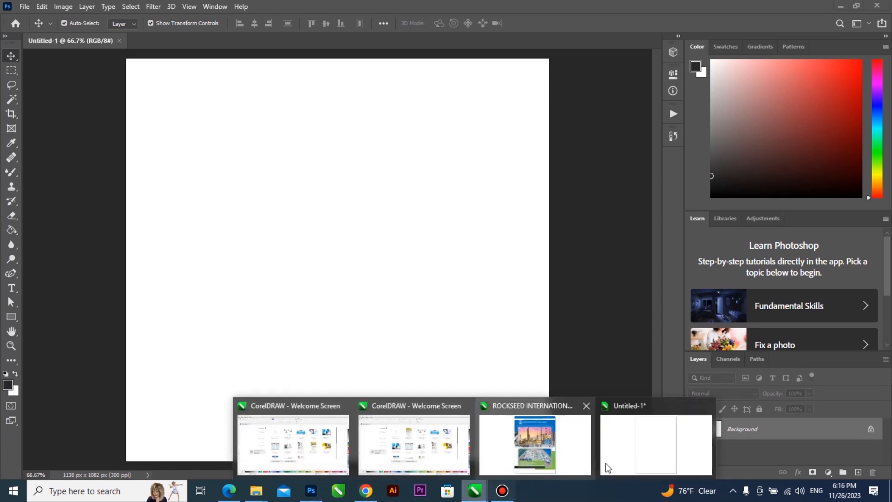
click(651, 460)
key(ctrl+v)
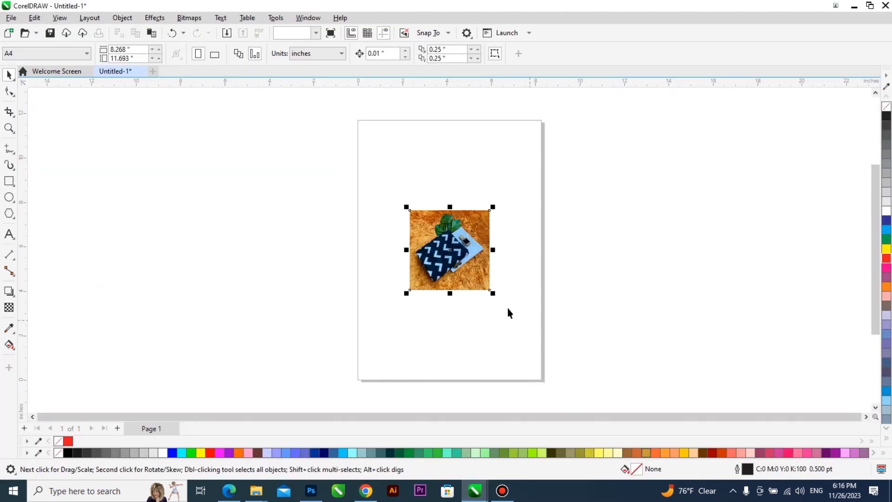
scroll(460, 263, up, 2)
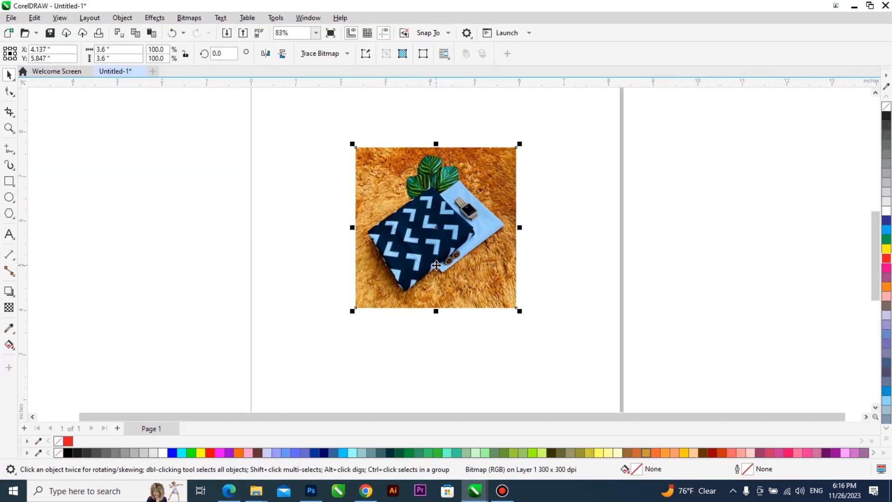
key(Delete)
click(312, 493)
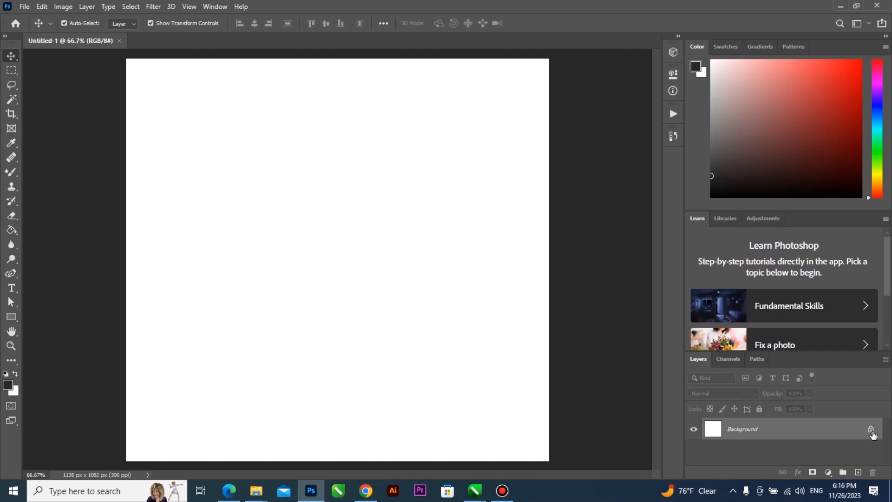
Try repeatedly to move the locked Background layer on the canvas, declining its conversion to a normal layer.
drag(239, 257, 377, 277)
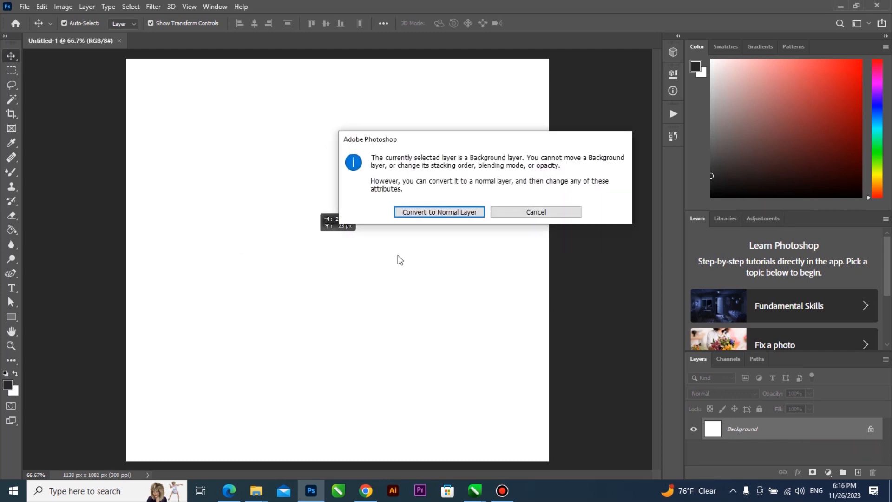
click(543, 213)
drag(354, 220, 370, 254)
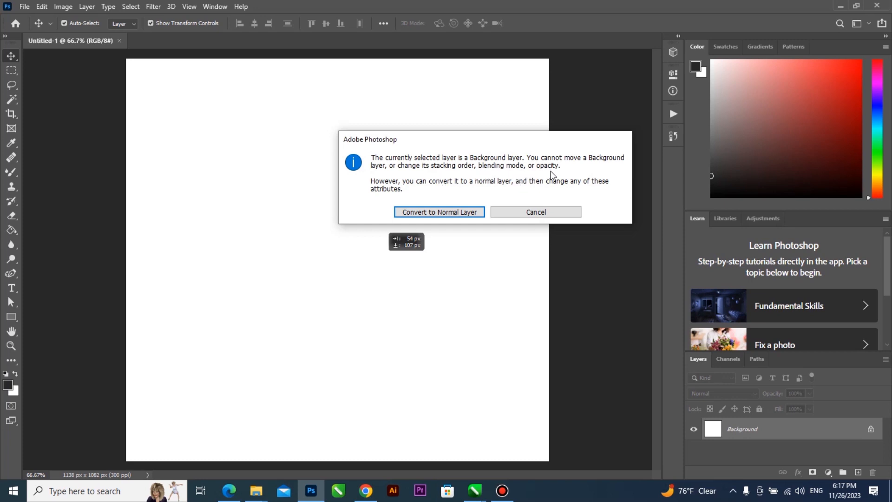
click(556, 213)
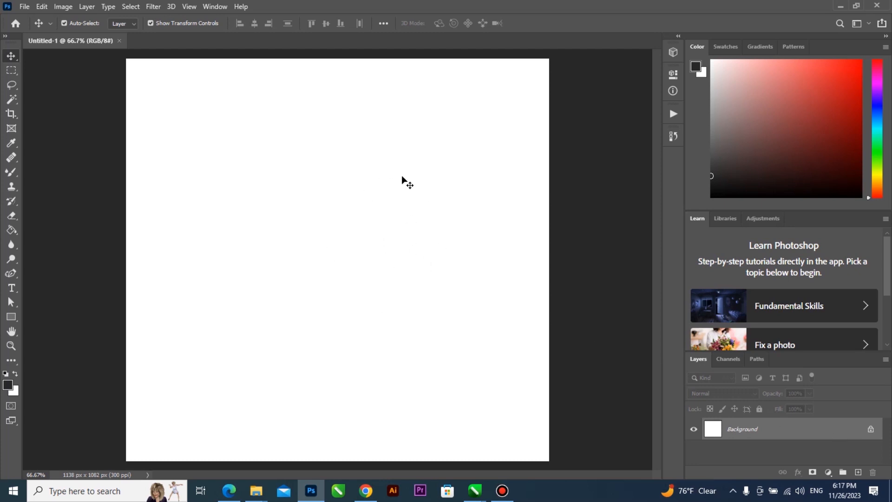
drag(348, 221, 248, 287)
click(548, 213)
Unlock the Background layer, dismiss its layer style settings, and try moving the layer on the canvas.
click(871, 430)
double_click(871, 434)
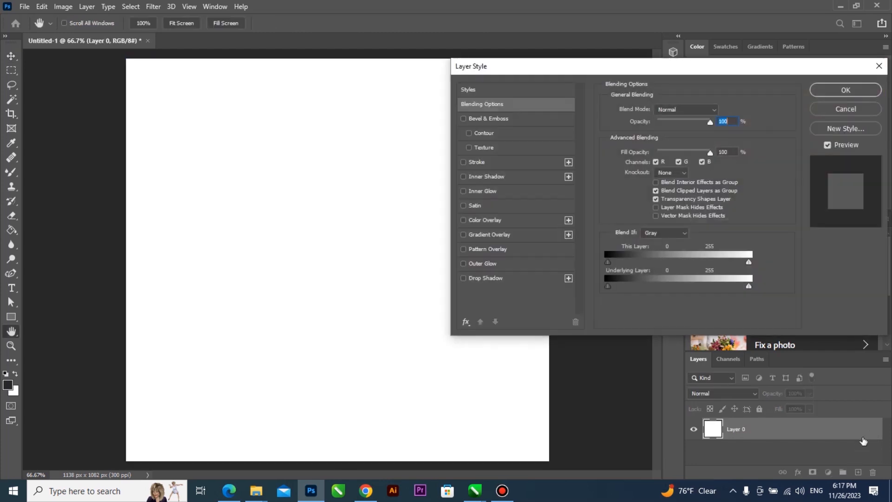
click(845, 109)
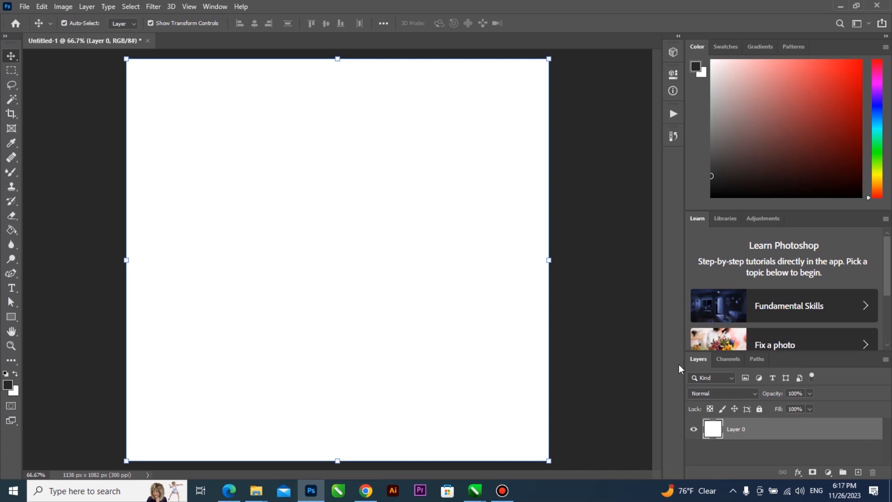
drag(303, 235, 315, 259)
Switch to CorelDRAW's Untitled-1 document and draw a yellow-filled rectangle about 2.29 by 2.06 inches on the page.
click(474, 491)
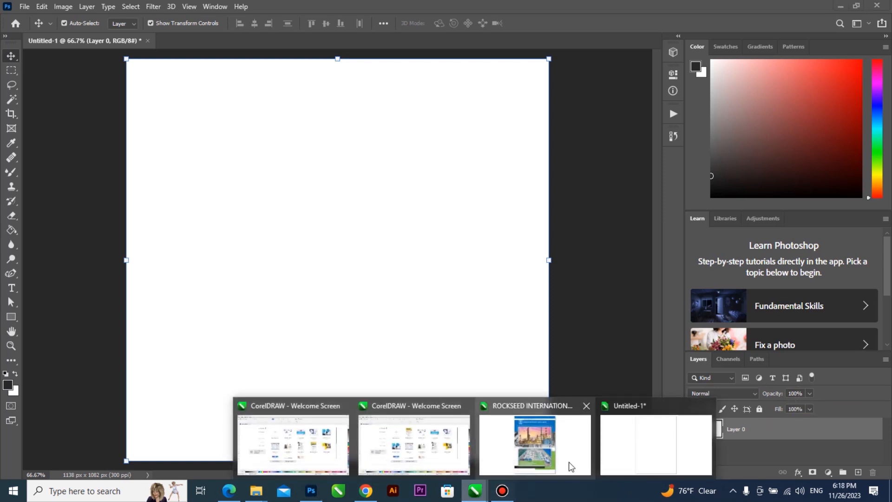
click(651, 437)
click(8, 181)
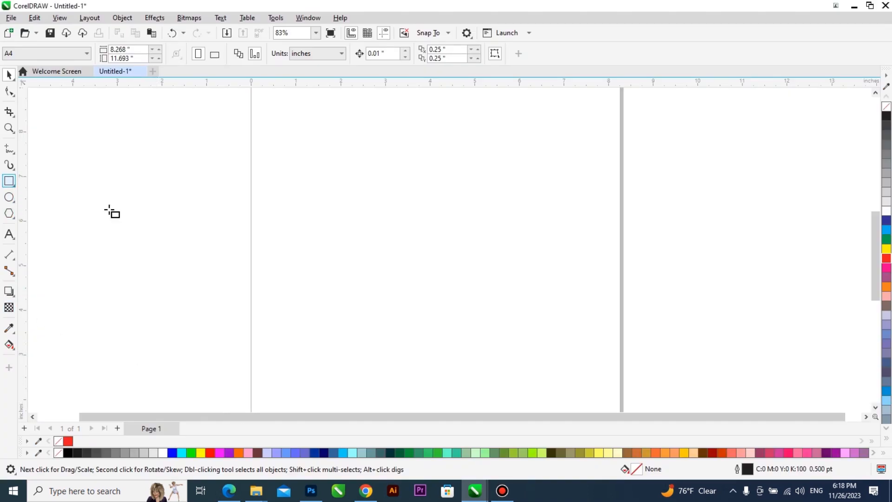
drag(405, 214, 507, 306)
key(space)
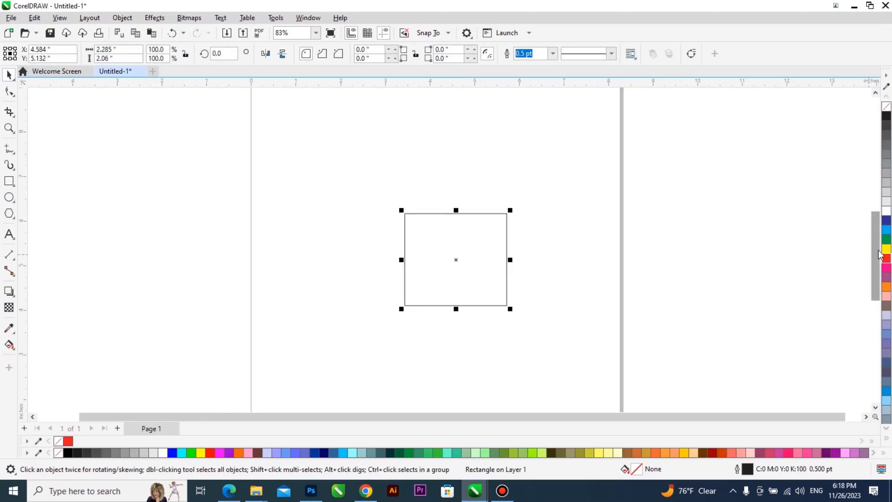
click(886, 248)
Apply a uniform transparency to the yellow rectangle and delete the shape before returning to Photoshop.
click(9, 308)
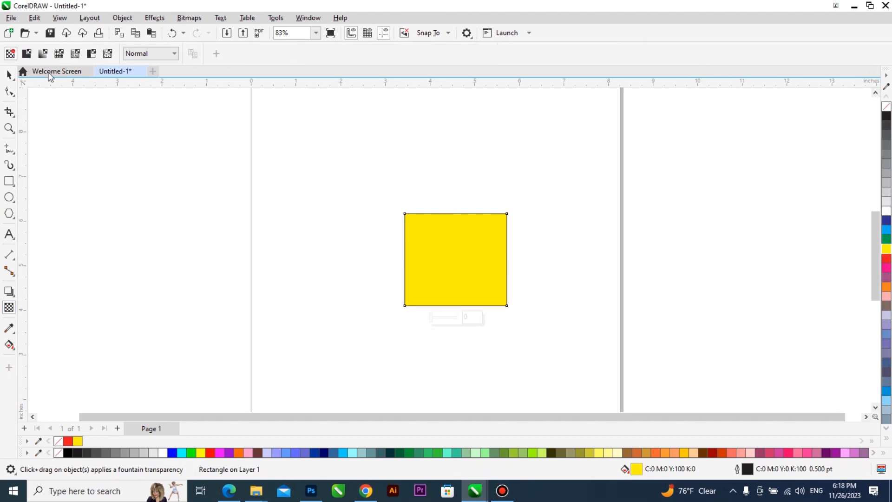
click(28, 54)
drag(238, 54, 248, 57)
click(9, 75)
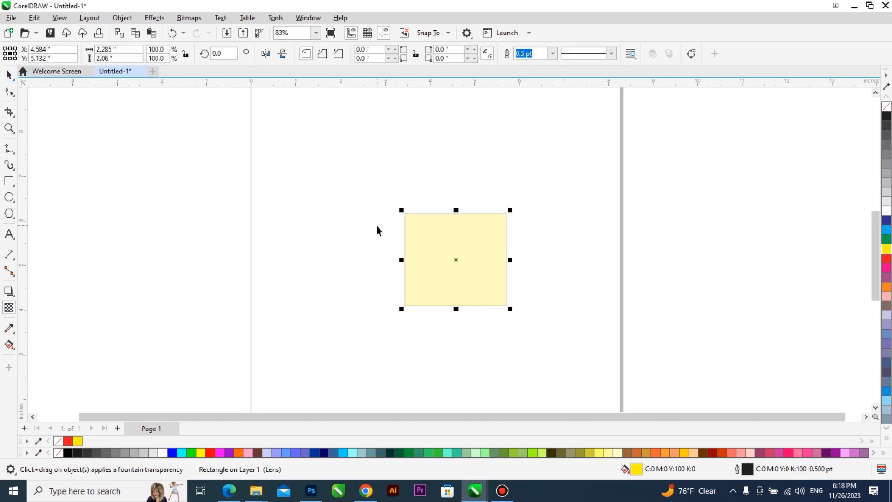
key(Delete)
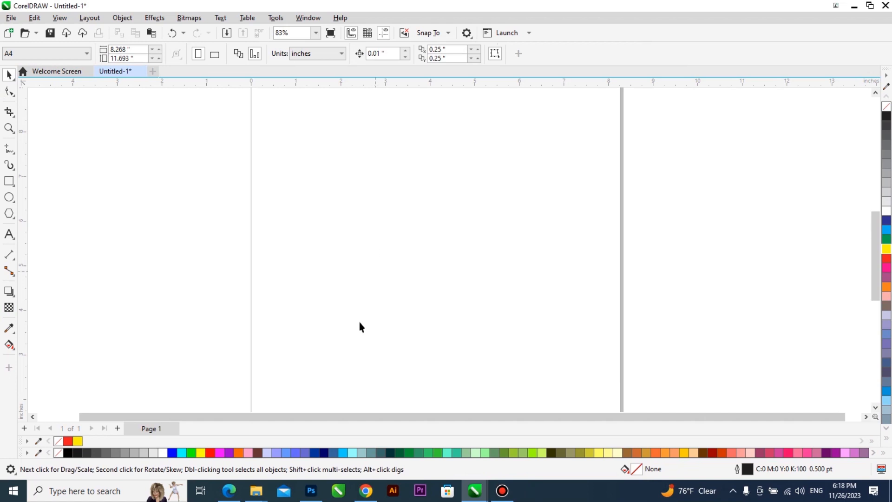
click(311, 491)
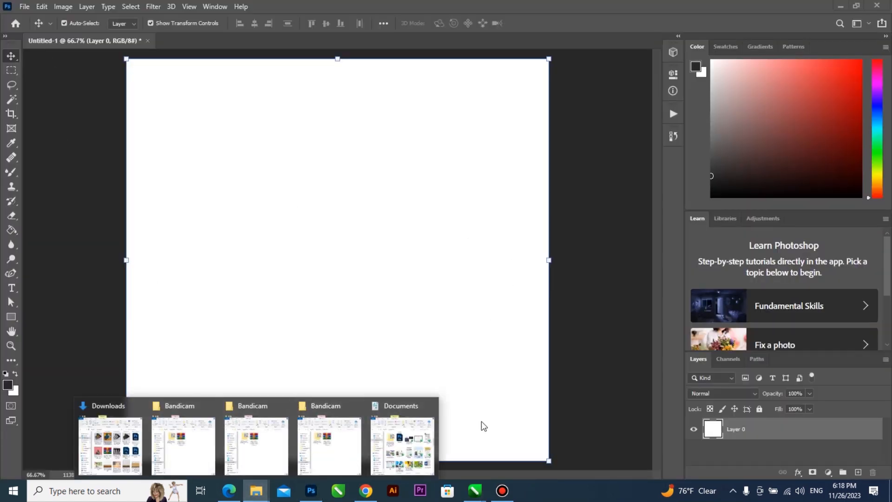
Close the extra Bandicam folder windows and place WhatsApp Image 2023-09-01 at 8.36.38 AM from Downloads into the Photoshop document.
mouse_move(138, 434)
click(210, 406)
click(247, 406)
click(283, 406)
click(216, 444)
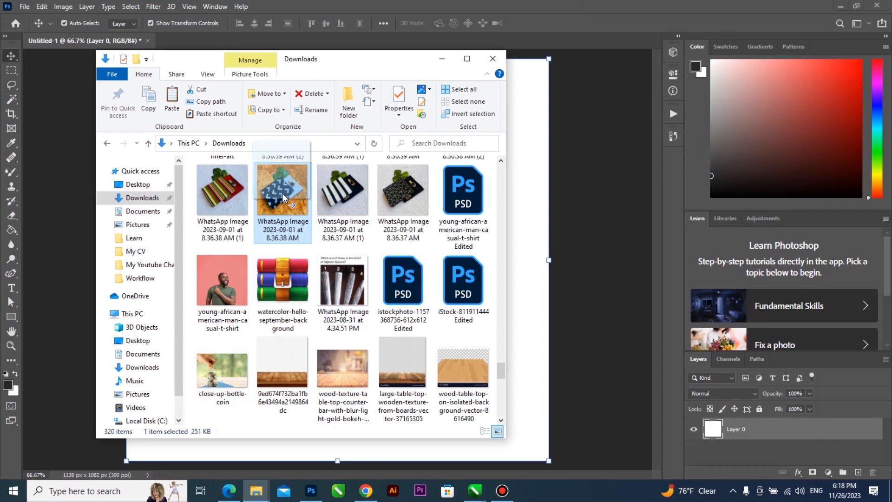
click(532, 213)
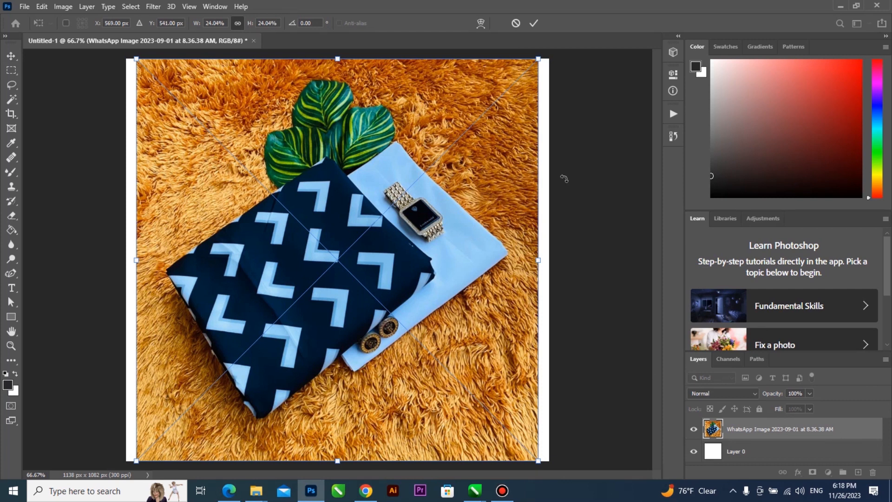
Make a rectangular marquee selection over the patterned fabric and watch in the placed image, and copy the selected area.
click(11, 71)
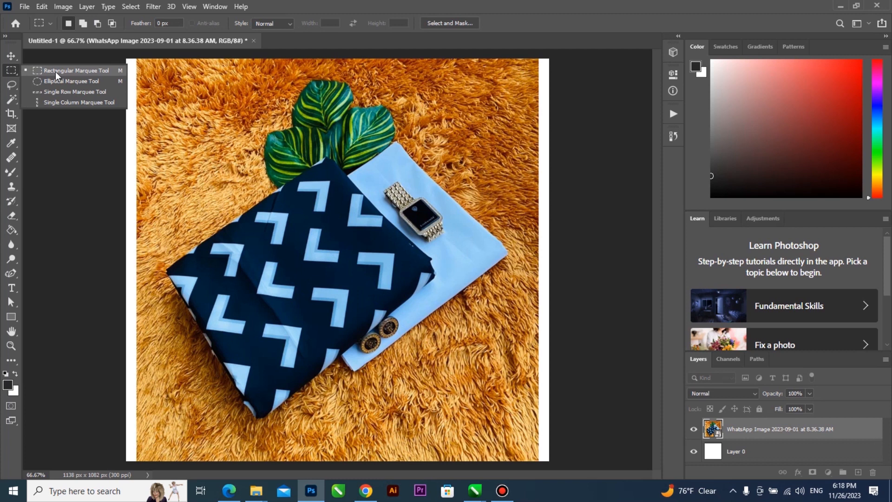
click(55, 72)
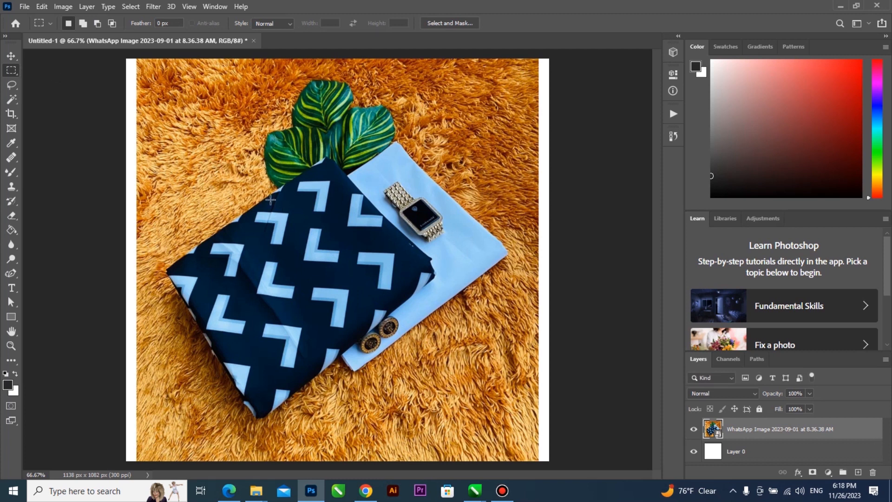
drag(244, 180, 441, 307)
click(509, 298)
key(ctrl+z)
click(45, 6)
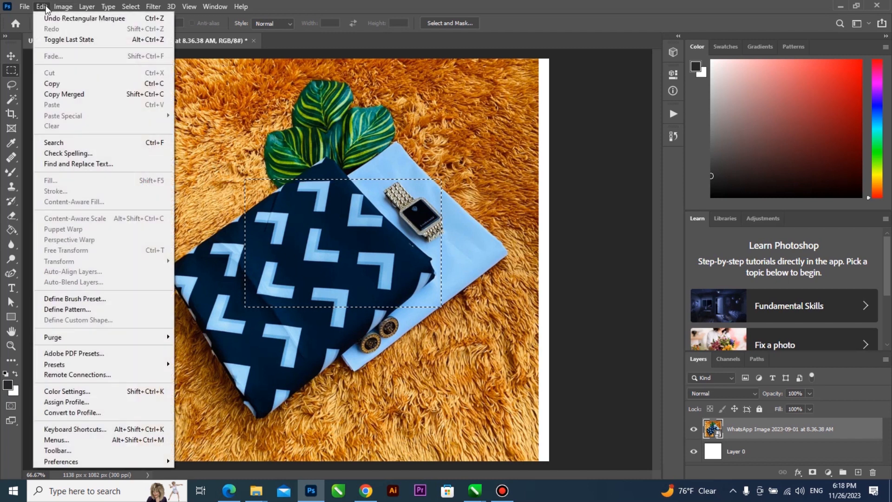
click(72, 85)
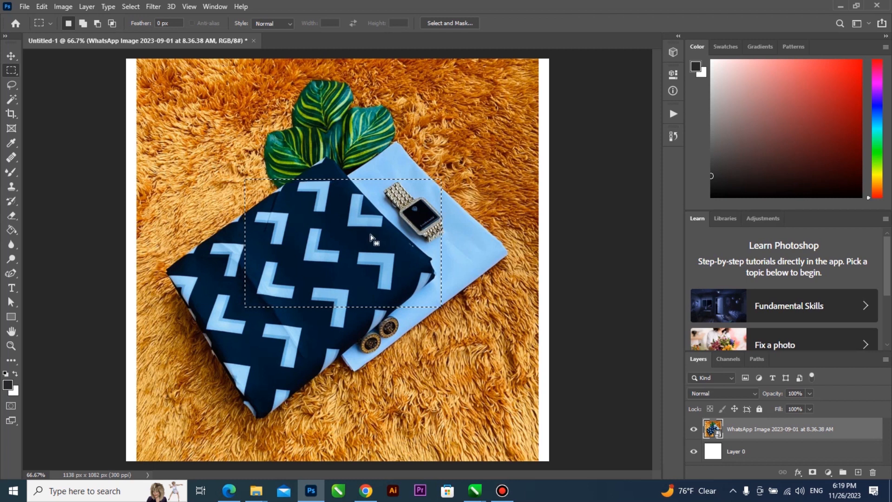
Clear the selection, then scale the placed image down proportionally and reposition it near the middle of the canvas.
click(11, 55)
key(ctrl+d)
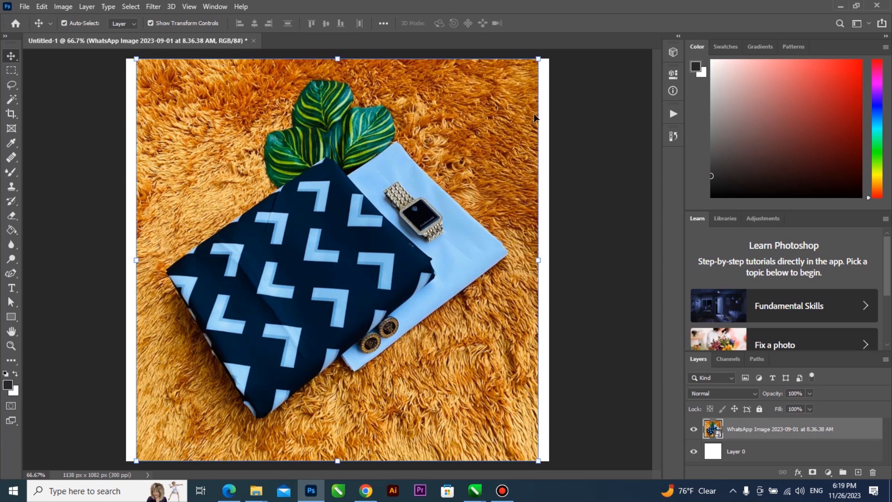
drag(538, 58, 433, 168)
drag(393, 234, 440, 195)
key(Return)
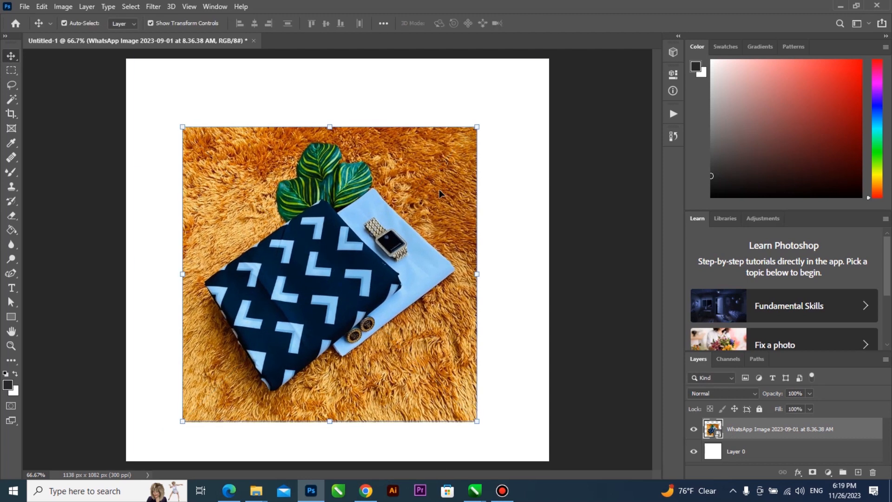
Move the placed fabric image up the canvas, select the white Layer 0, and reselect the image to nudge it back toward the middle.
drag(321, 251, 329, 228)
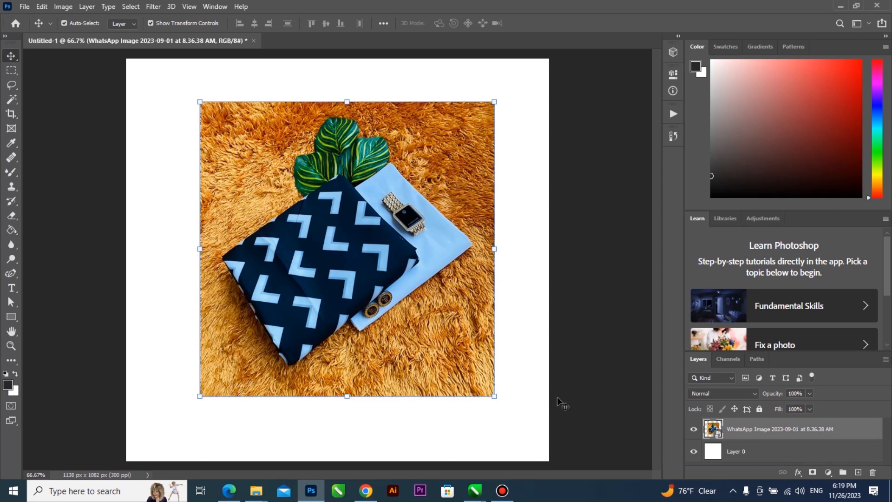
mouse_move(515, 273)
mouse_down()
mouse_move(549, 279)
mouse_move(517, 279)
mouse_move(525, 278)
mouse_up()
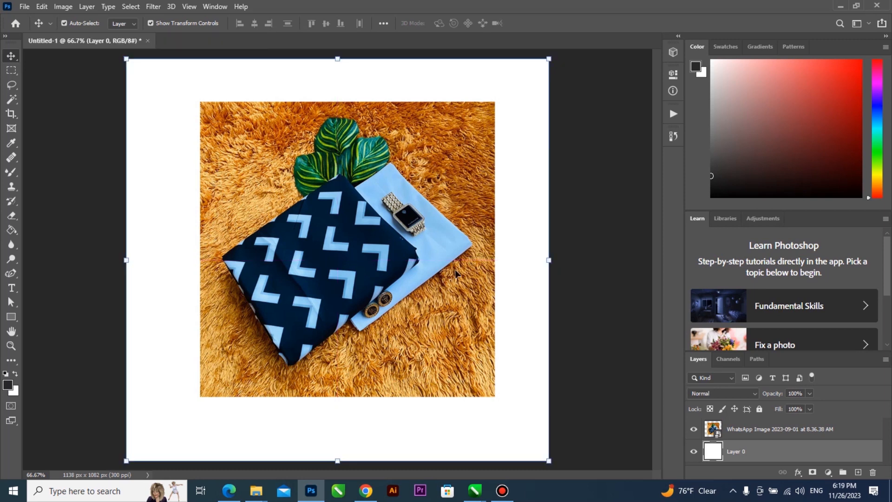
click(425, 230)
drag(395, 199, 368, 239)
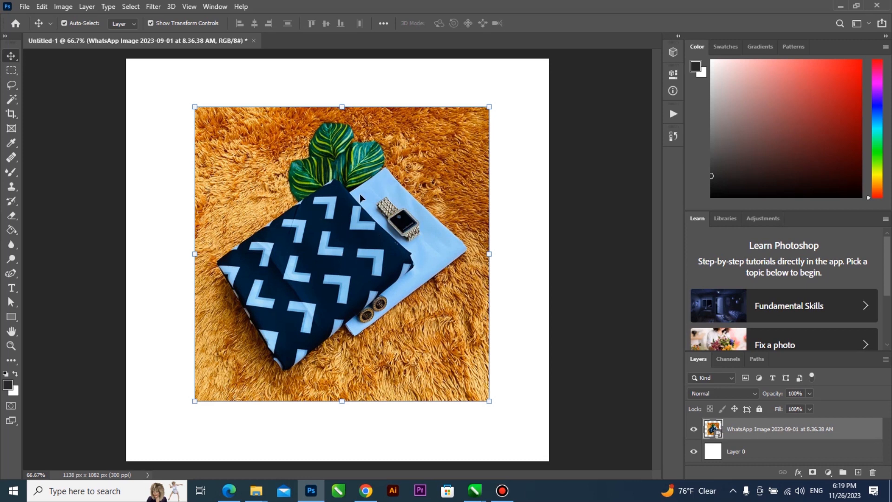
Try to cut a rectangular marquee selection over the image's upper-left corner, and clear the selection.
key(m)
drag(190, 103, 327, 226)
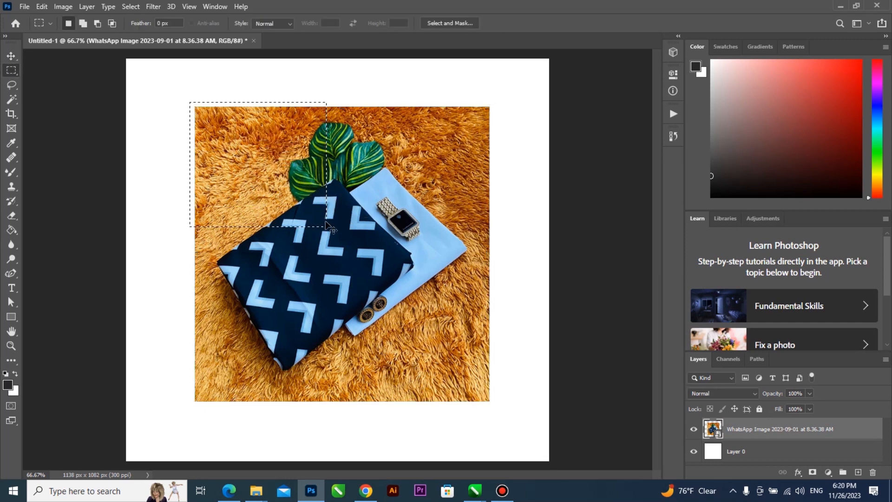
click(43, 7)
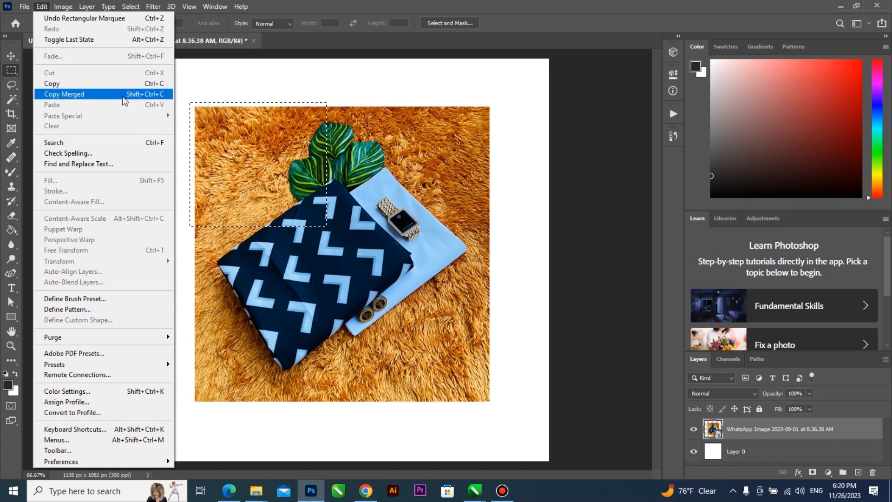
click(302, 5)
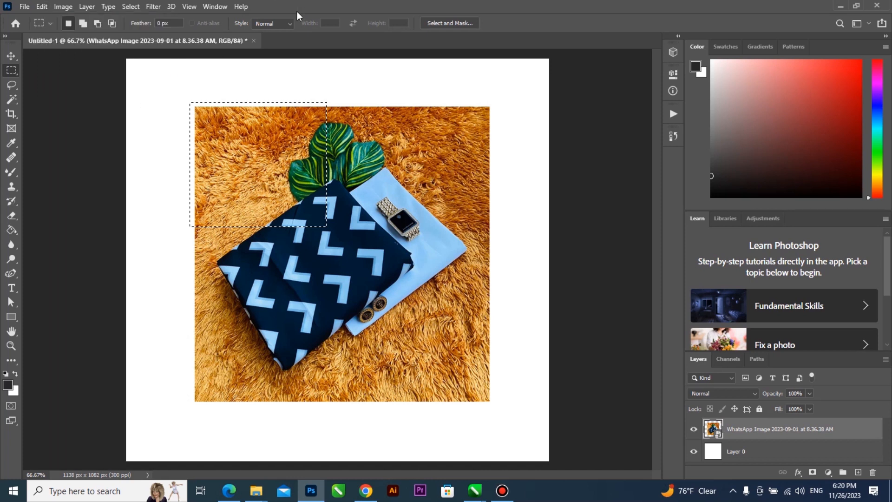
click(260, 149)
key(v)
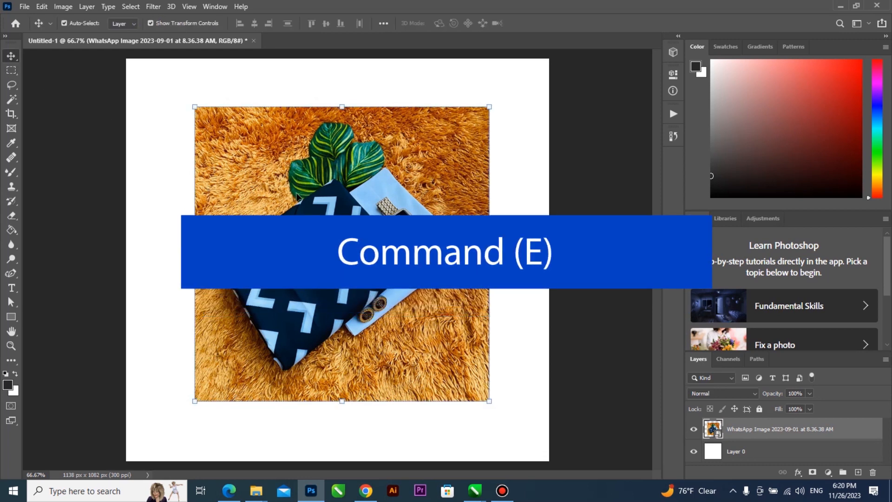
Apply the Eraser tool to the placed image and accept rasterizing the smart object.
key(e)
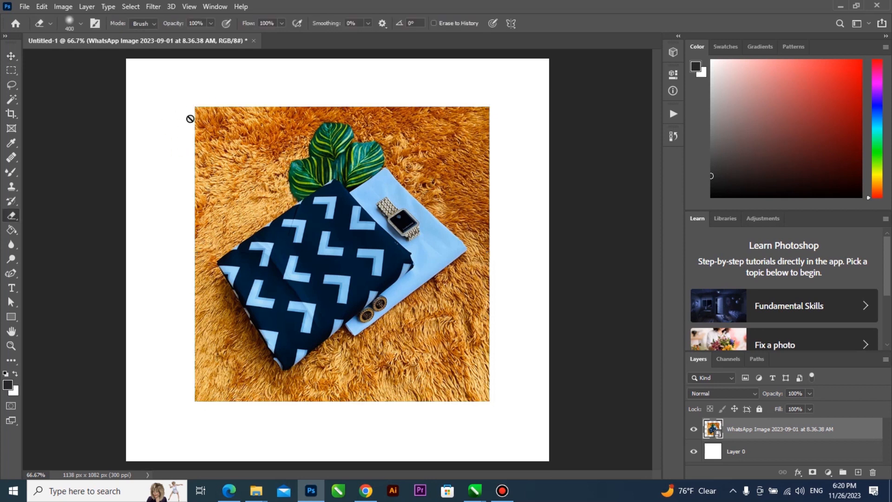
click(11, 56)
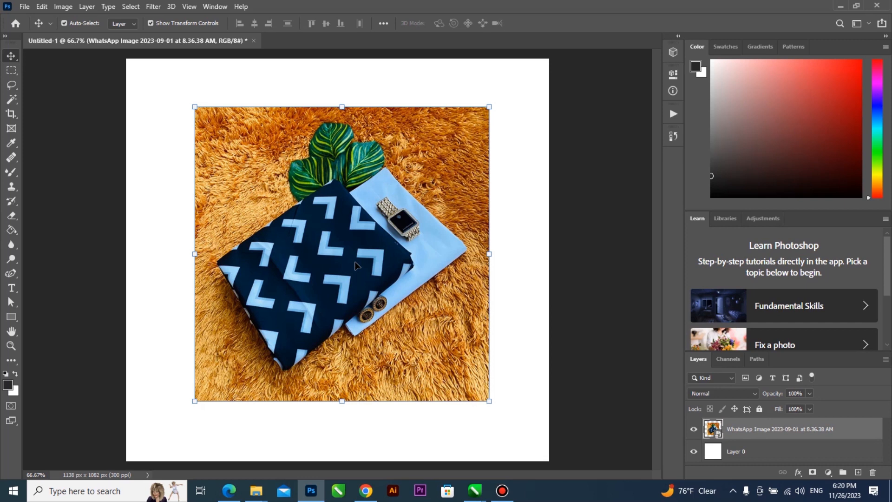
key(b)
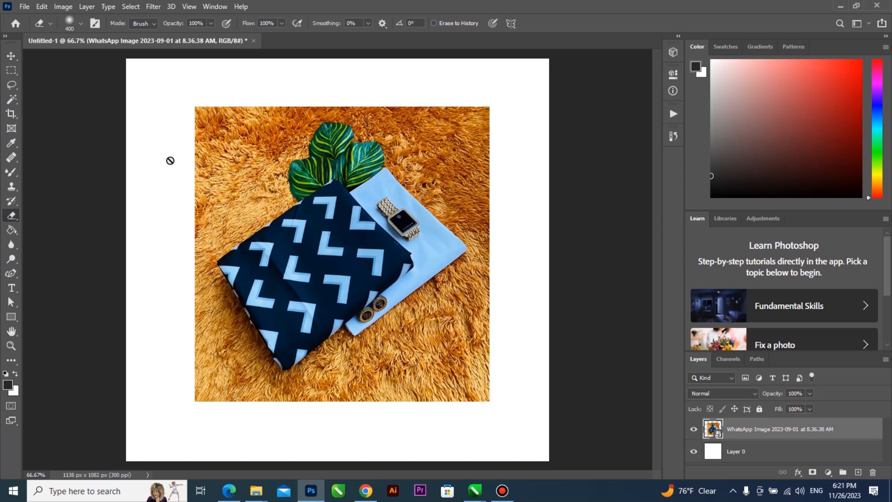
click(234, 170)
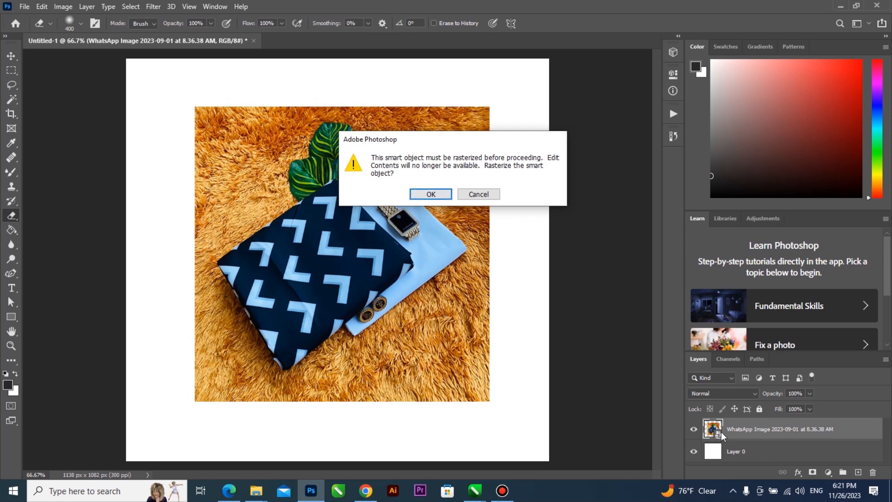
click(431, 195)
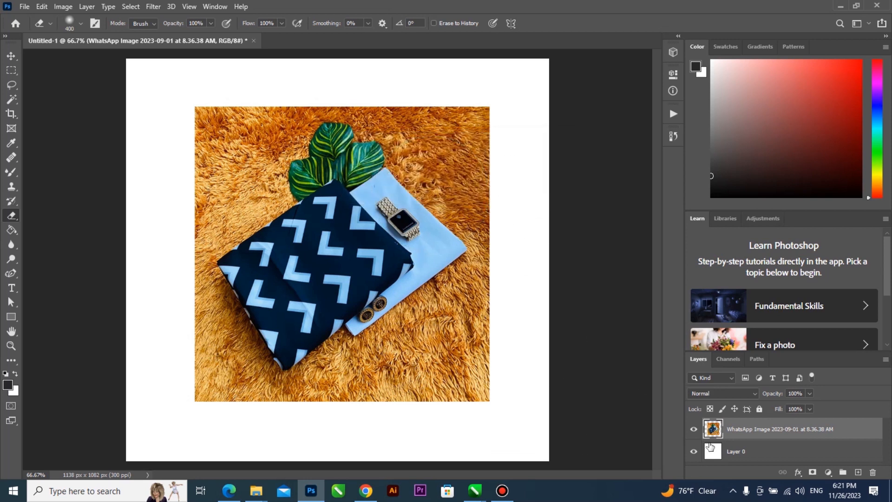
Select Layer 0, switch back to the rasterized image layer, and shift the image slightly to the right.
click(10, 57)
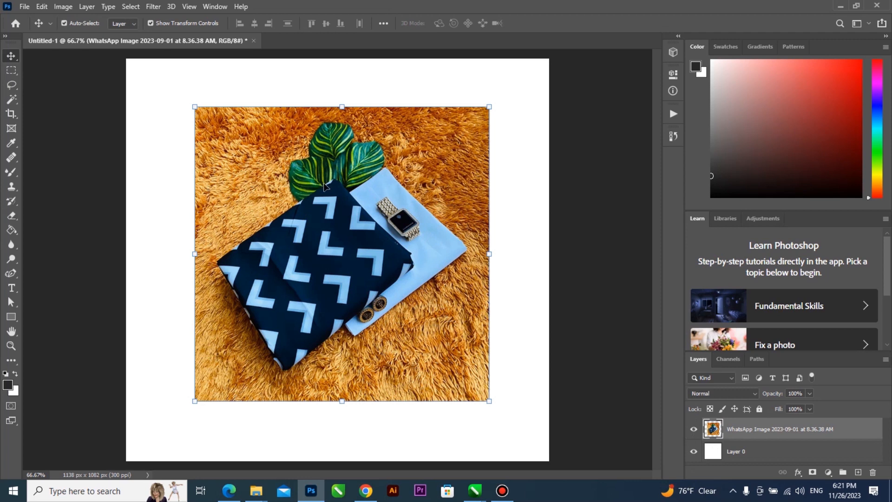
click(743, 451)
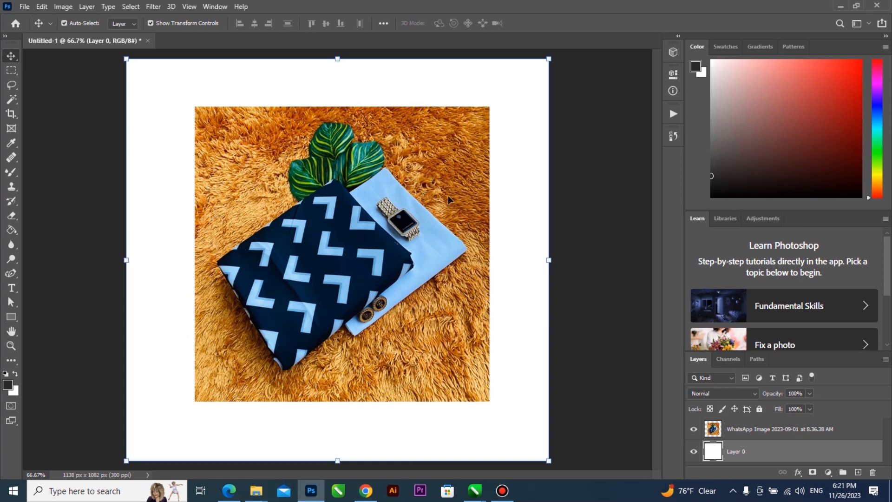
click(742, 433)
mouse_move(335, 293)
mouse_down()
mouse_move(381, 267)
mouse_move(344, 285)
mouse_up()
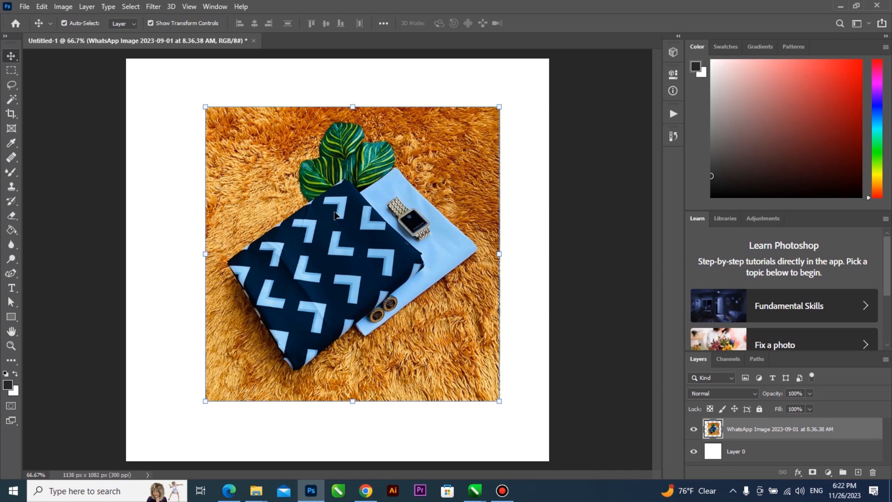
Cut a rectangular marquee area covering the leaves, watch and upper patterned fabric out of the image.
click(15, 69)
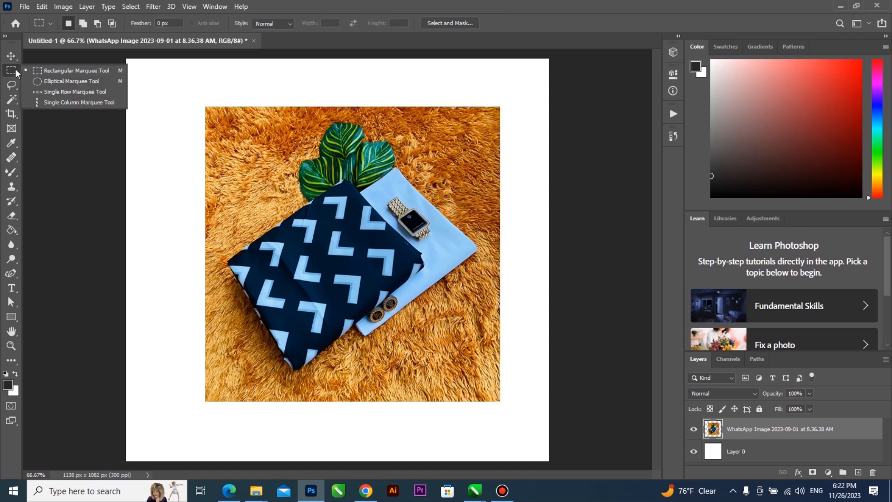
click(74, 71)
drag(237, 137, 445, 272)
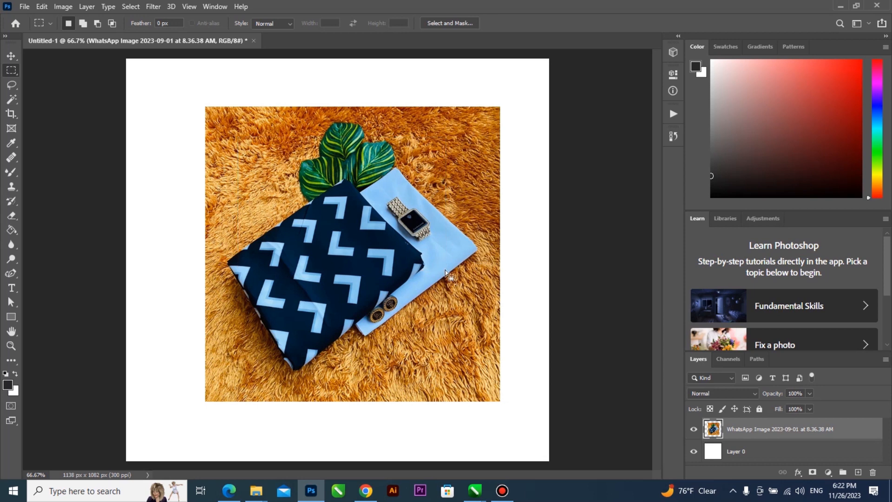
click(42, 6)
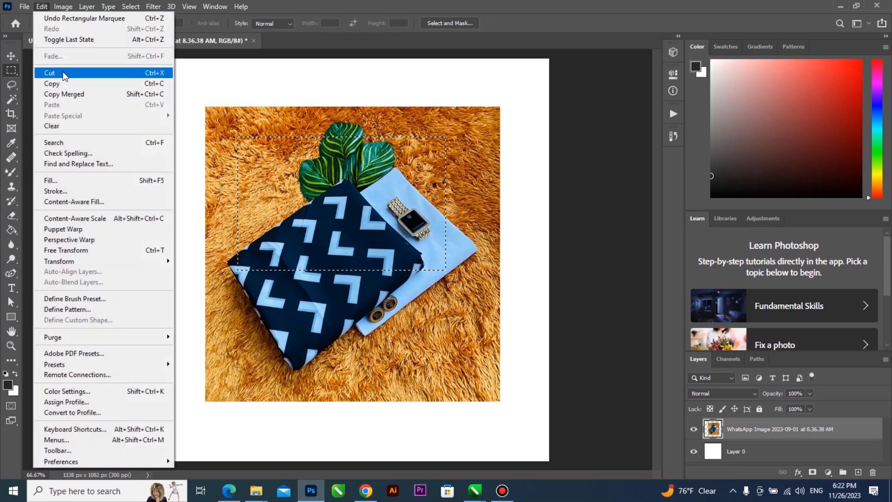
click(128, 73)
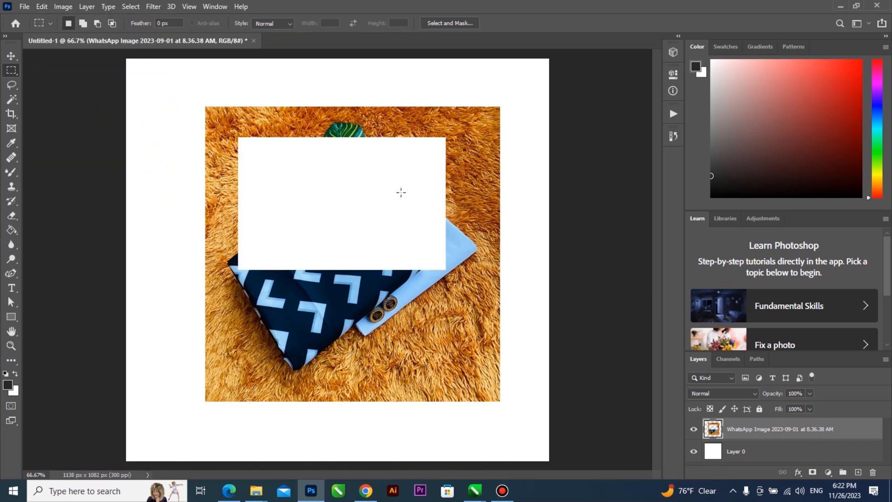
Paste the cut area as a separate piece, and move it and the image around until the piece fits over the hole.
click(11, 56)
drag(433, 238, 413, 347)
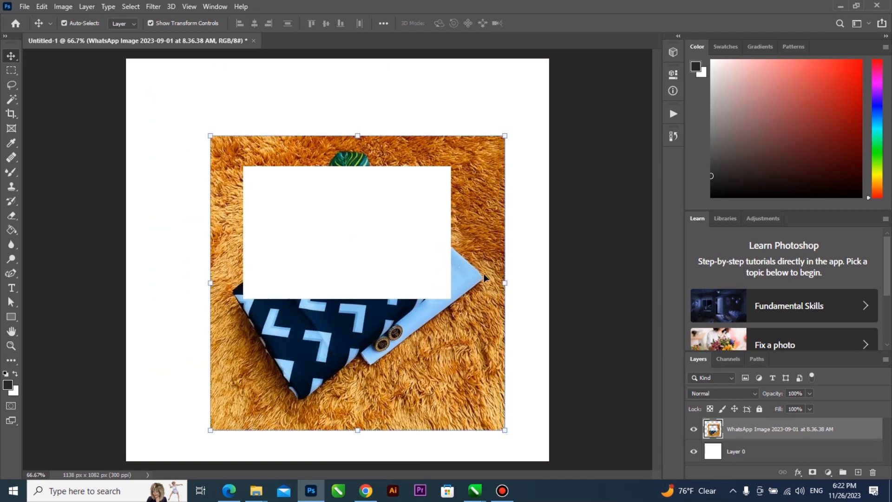
click(42, 6)
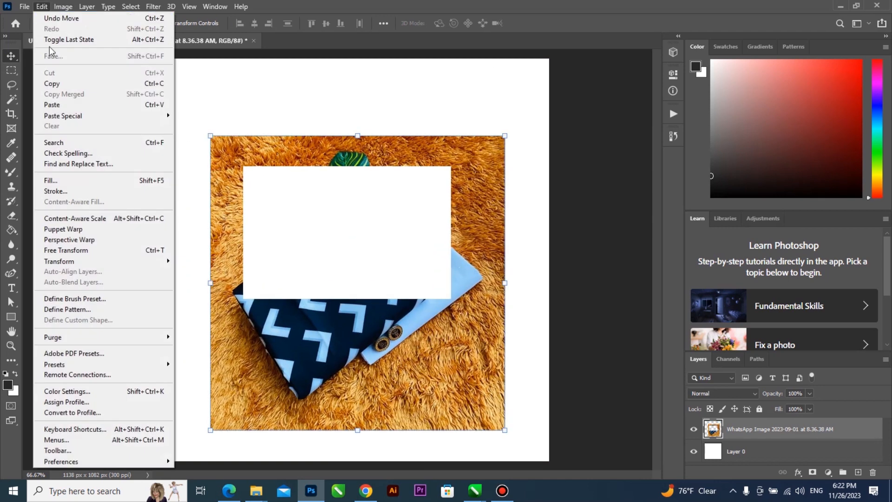
click(58, 106)
drag(433, 295, 585, 165)
drag(319, 155, 206, 150)
drag(428, 180, 386, 202)
drag(308, 334, 424, 303)
drag(448, 238, 307, 254)
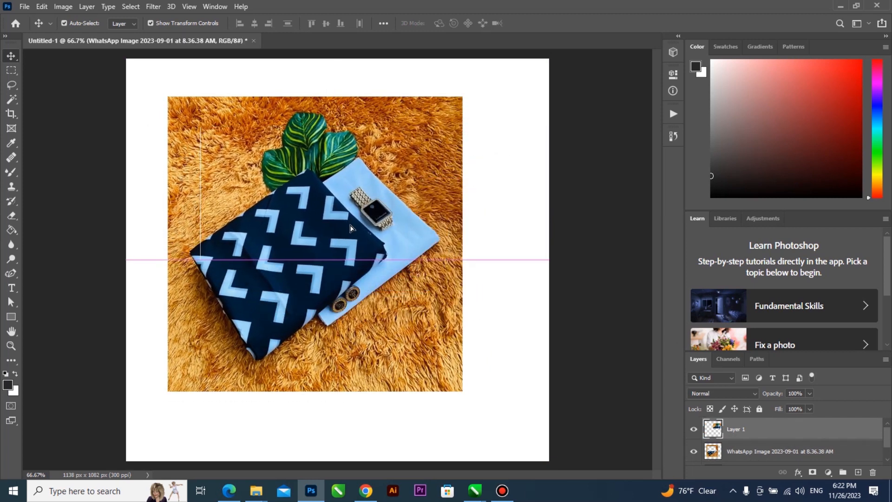
Delete the pasted piece and the image layer, and place WhatsApp Image 2023-09-01 at 8.36.37 AM from Downloads into the document.
key(Delete)
key(Delete)
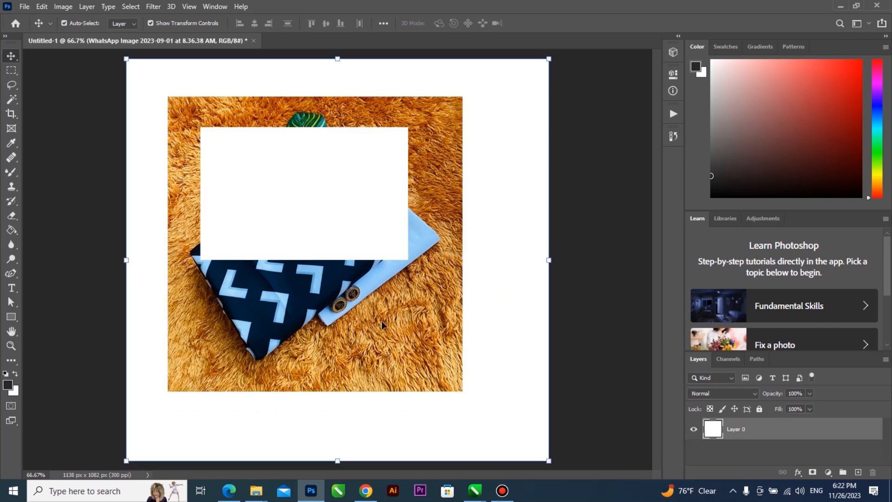
click(260, 491)
click(219, 446)
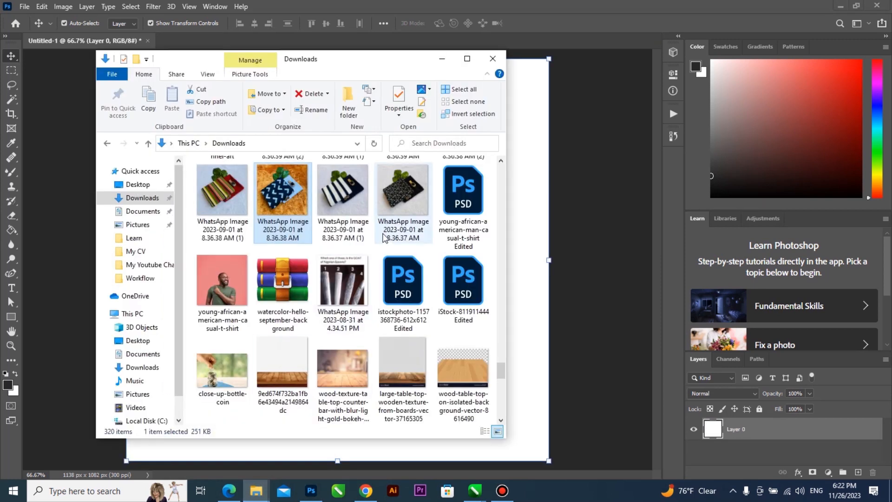
scroll(379, 236, up, 3)
scroll(379, 237, down, 5)
click(423, 230)
drag(449, 235, 536, 272)
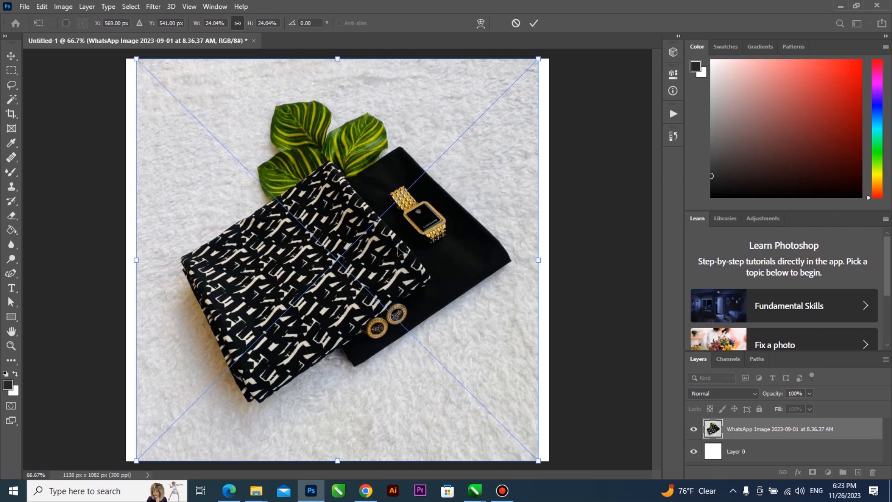
Scale the newly placed image down proportionally, commit it, and reposition it near the middle of the canvas.
drag(538, 59, 378, 205)
key(Return)
drag(333, 265, 421, 176)
drag(339, 253, 339, 259)
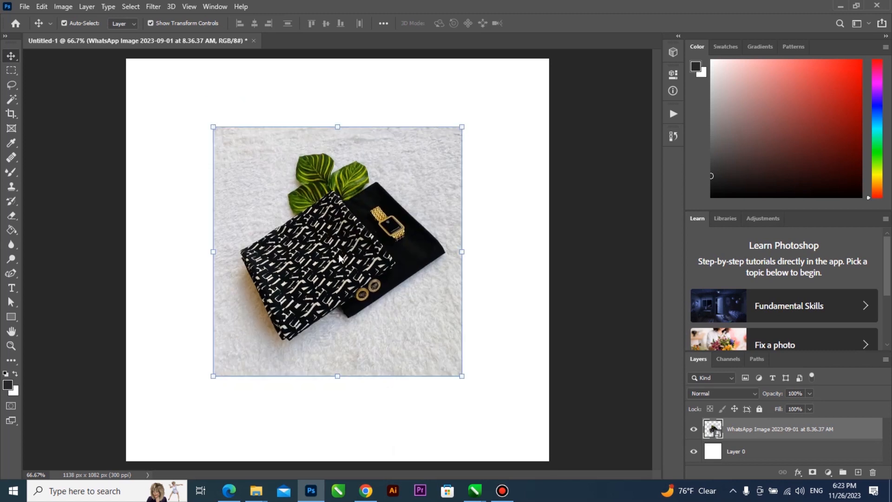
Rasterize the black-and-white fabric image by applying the Eraser tool to it, and return to the Move tool.
key(e)
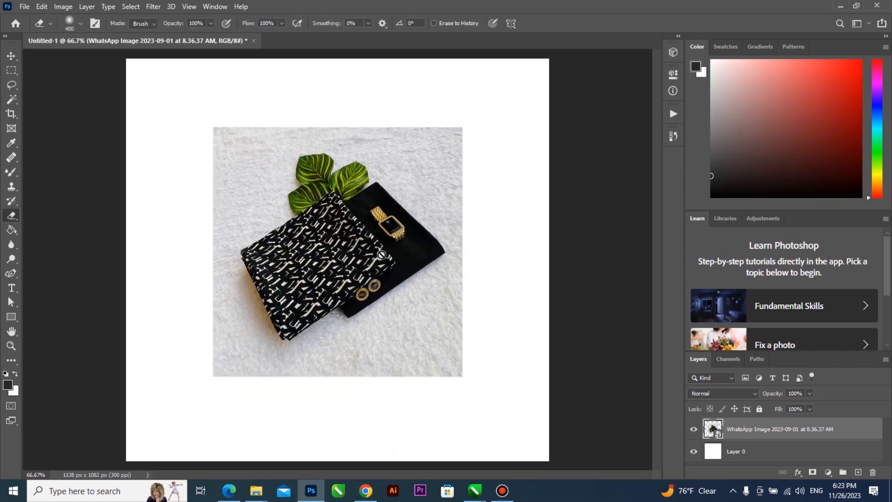
click(370, 241)
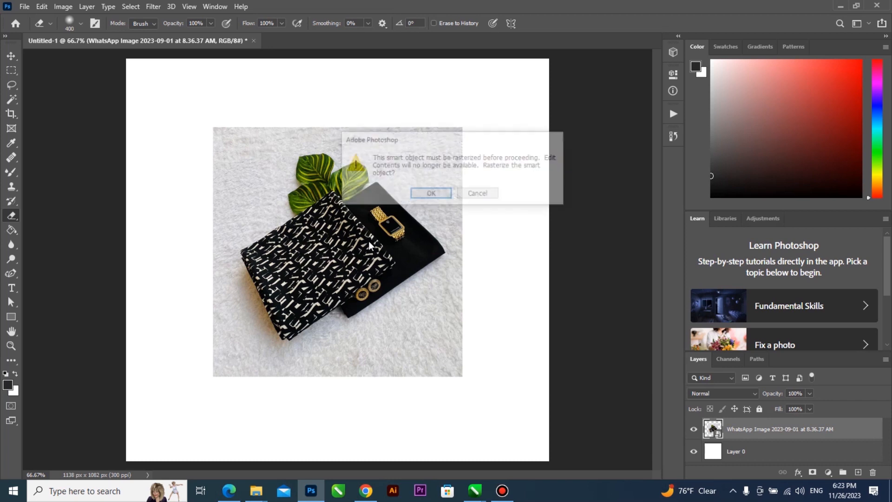
click(430, 194)
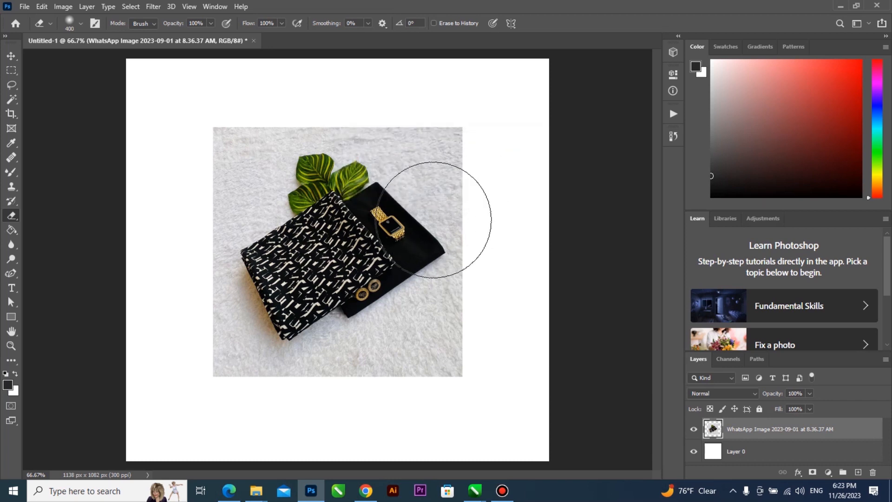
click(12, 55)
Remove an elliptical marquee area from the image's upper-right corner around the watch, and paste it as a new layer.
click(16, 68)
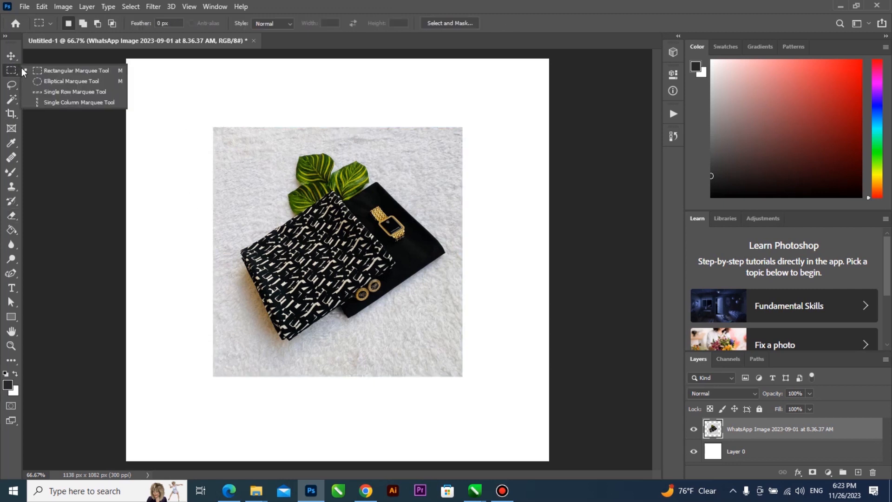
click(57, 82)
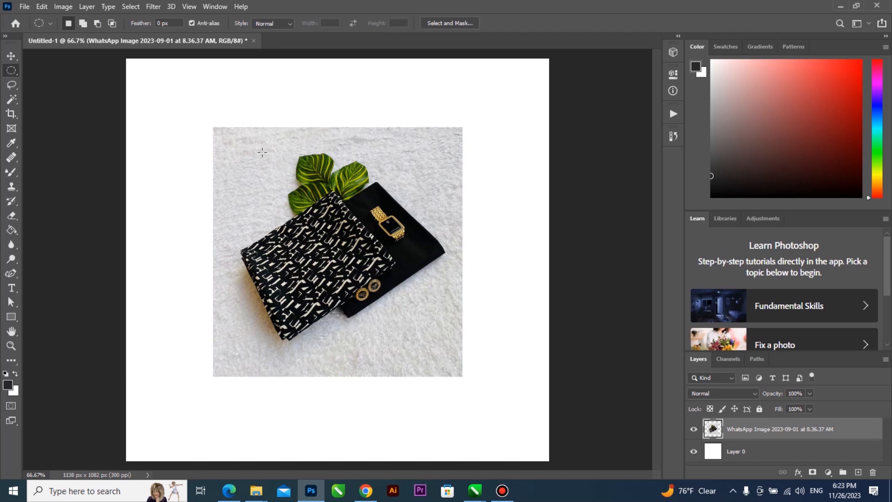
drag(388, 121, 529, 263)
key(Delete)
key(ctrl+v)
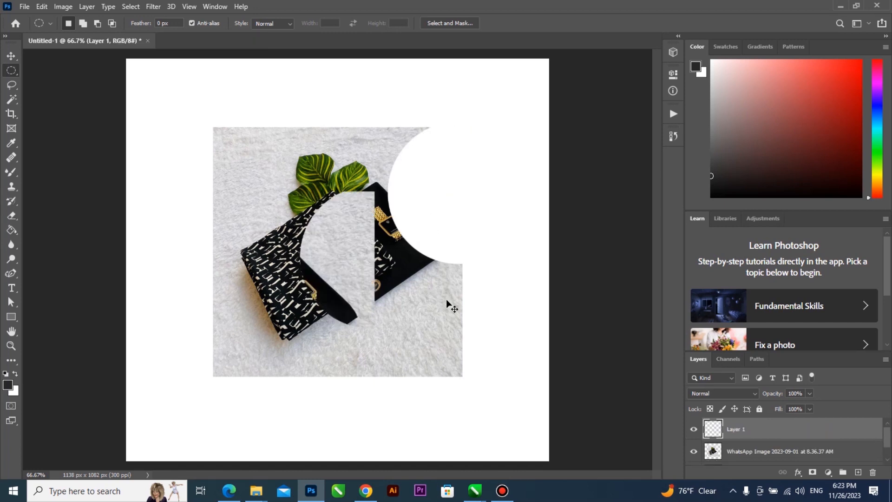
Move the main image left and position the pasted curved piece just beside the circular cutout.
click(12, 56)
mouse_move(339, 265)
mouse_down()
mouse_move(400, 254)
mouse_move(444, 211)
mouse_move(427, 209)
mouse_move(459, 236)
mouse_move(474, 223)
mouse_move(317, 257)
mouse_move(330, 271)
mouse_up()
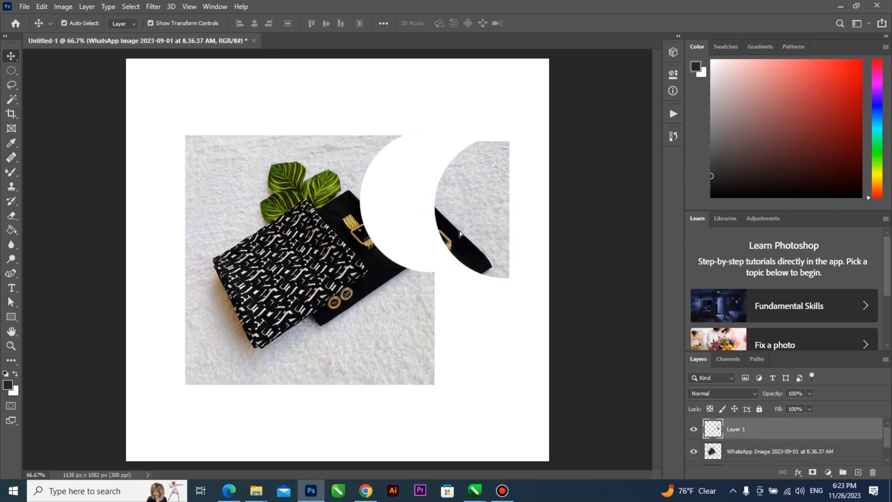
drag(482, 228, 444, 222)
Make a single row marquee selection across the main image layer, running through the top of the patterned fabric.
click(308, 255)
click(11, 71)
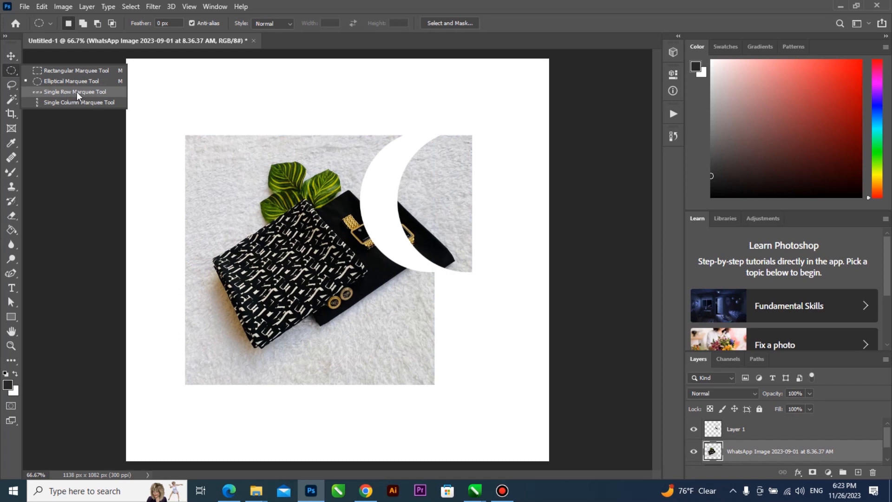
click(77, 94)
drag(214, 157, 325, 222)
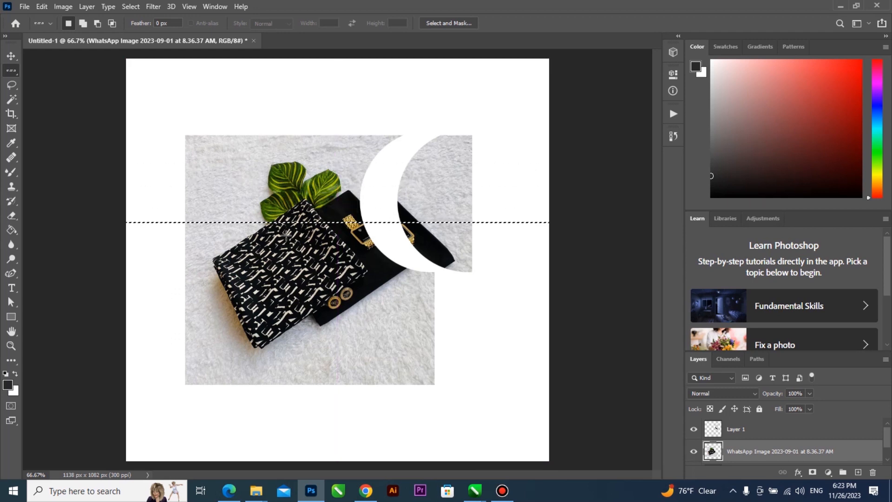
Clear the single row selection, then try a rectangular marquee about 227 by 231 px over the image's upper-left area and deselect it.
drag(239, 255, 329, 352)
key(ctrl+d)
right_click(11, 70)
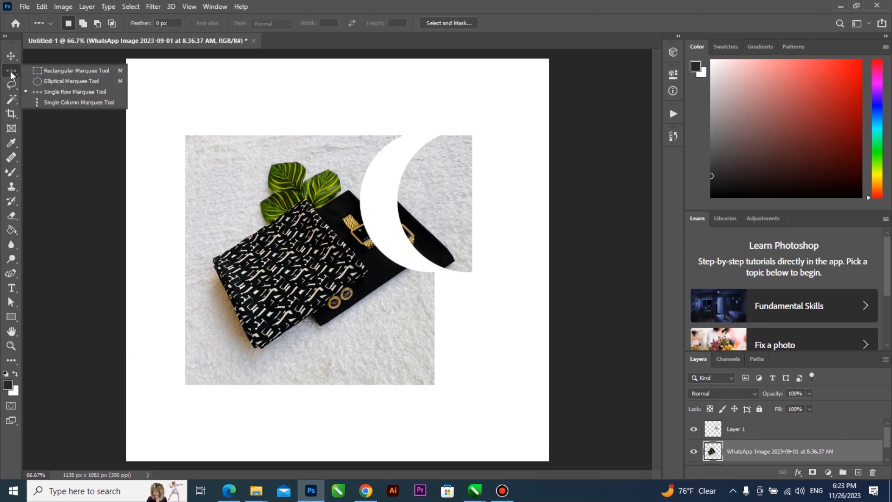
click(46, 70)
drag(204, 155, 288, 239)
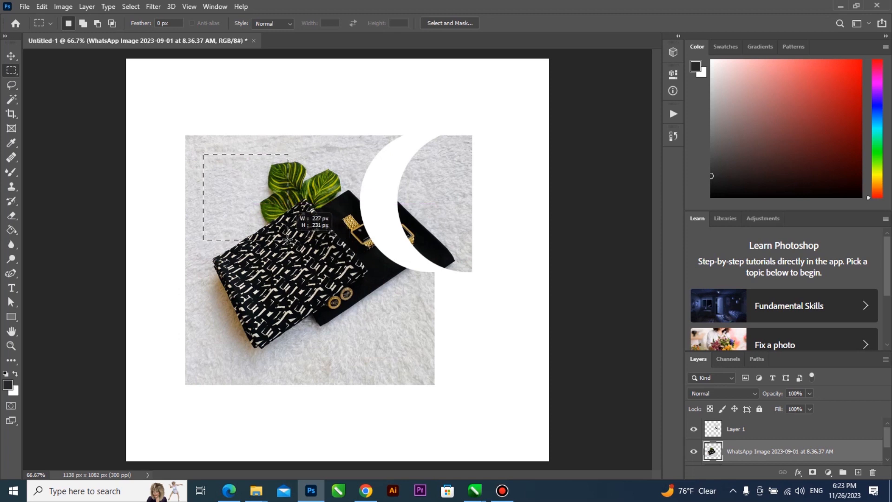
drag(328, 273, 352, 303)
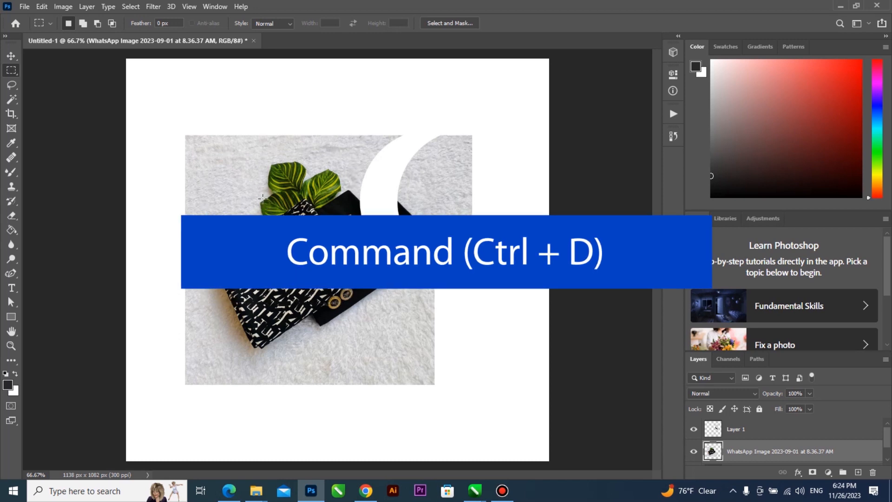
click(11, 70)
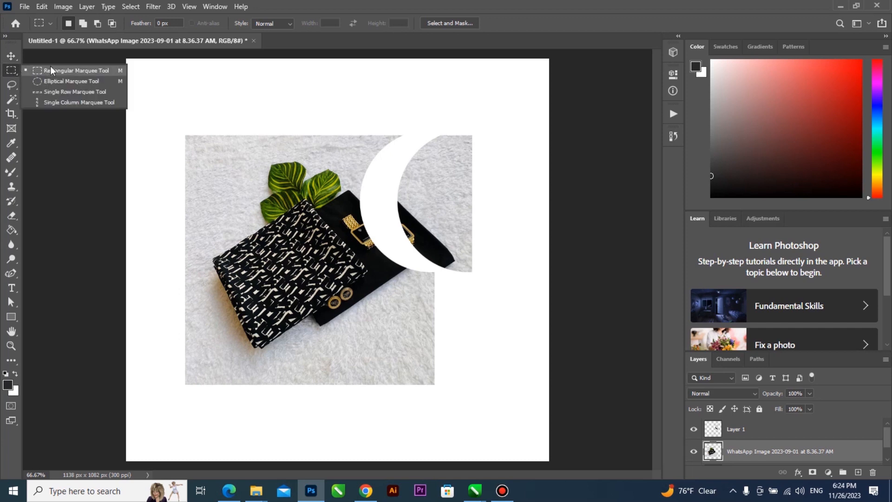
click(62, 71)
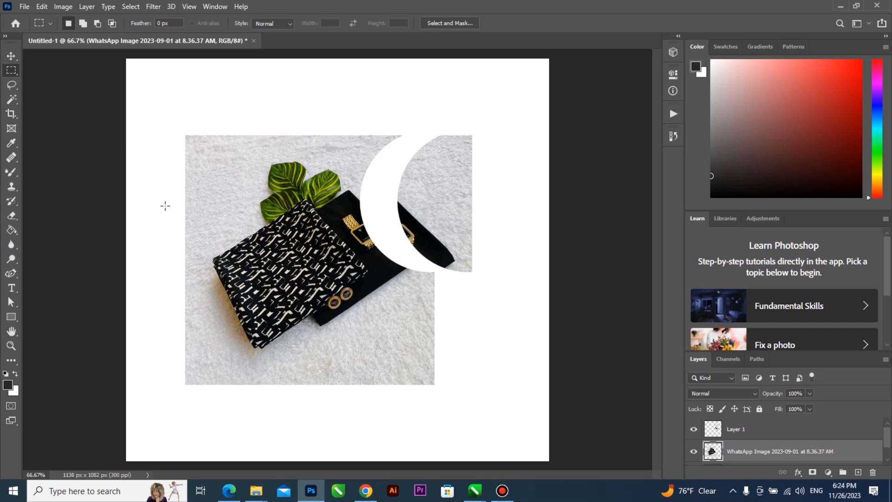
Cut a large elliptical marquee area around the leaves and the upper part of the folded fabrics, and paste it as a new layer.
click(10, 72)
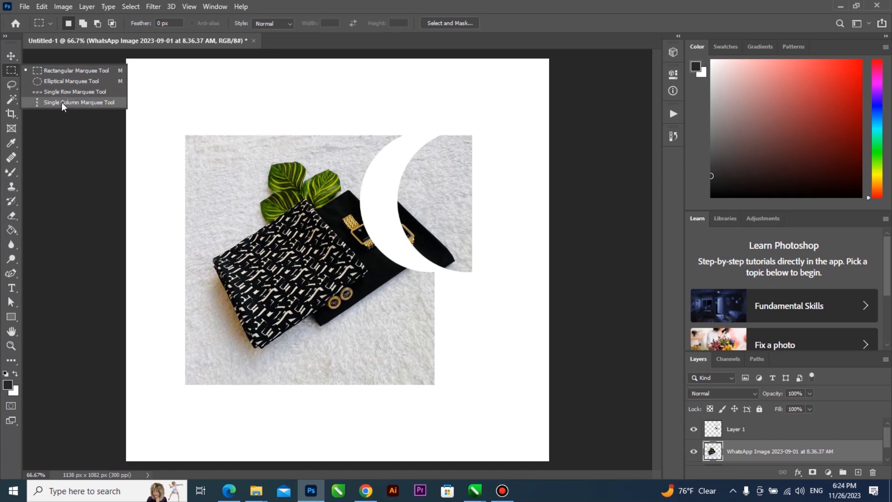
click(52, 82)
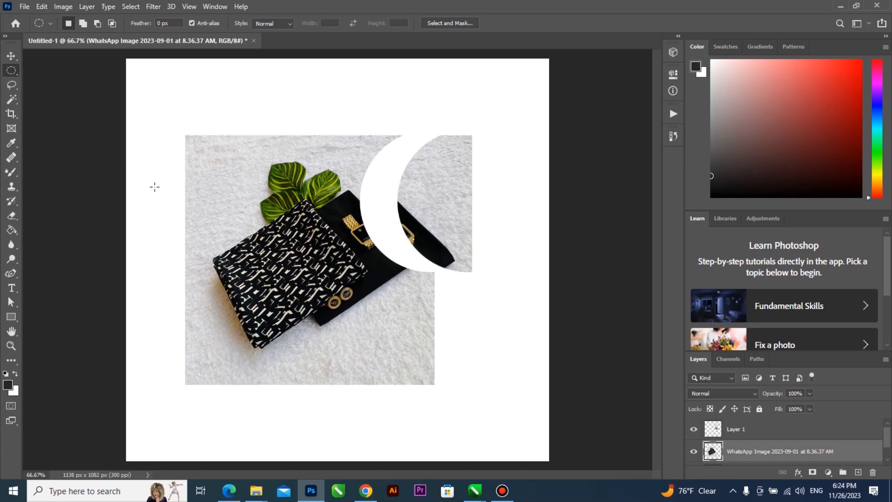
drag(206, 232, 374, 406)
click(310, 316)
drag(201, 250, 373, 405)
drag(308, 340, 308, 244)
key(Delete)
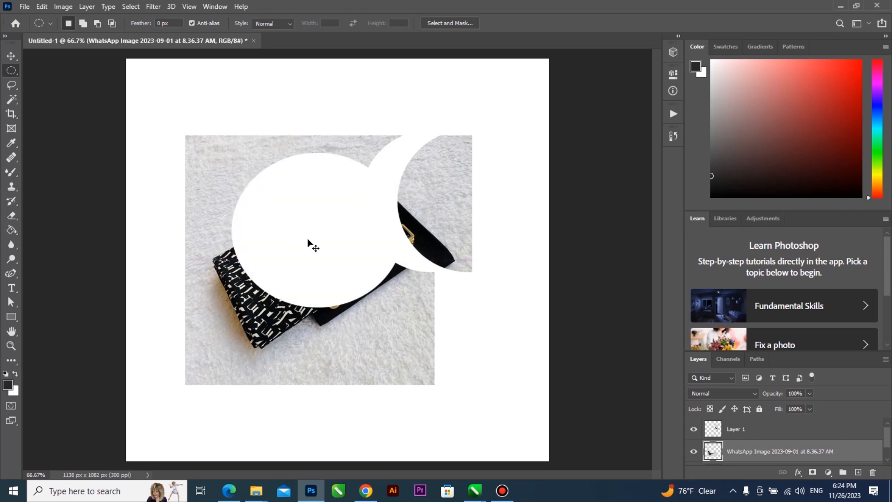
key(ctrl+v)
Move the pasted elliptical piece back over its cutout in the main image and nudge it until the edges line up.
key(v)
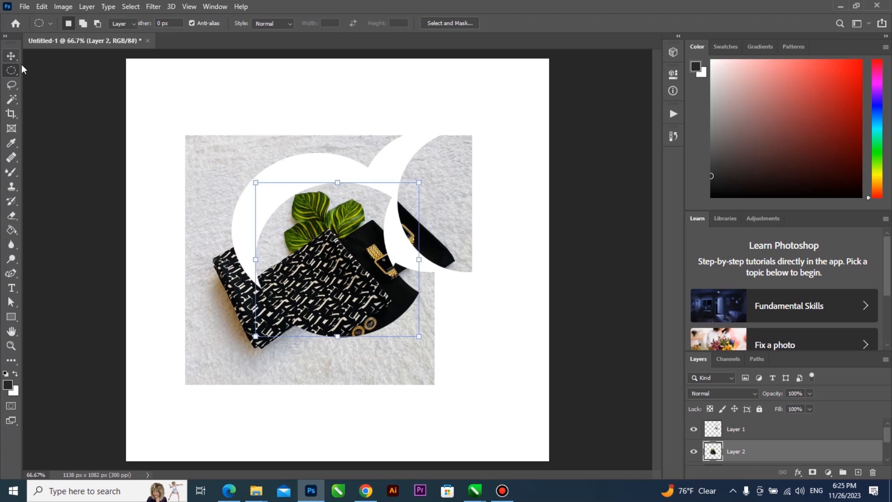
drag(315, 268, 294, 238)
key(Left)
key(Left)
key(Left)
key(Left)
key(Left)
key(Left)
key(Left)
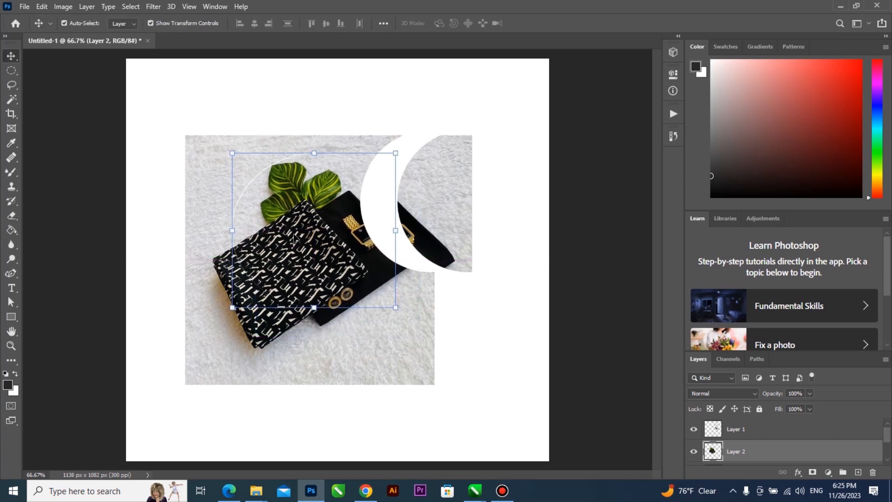
key(Right)
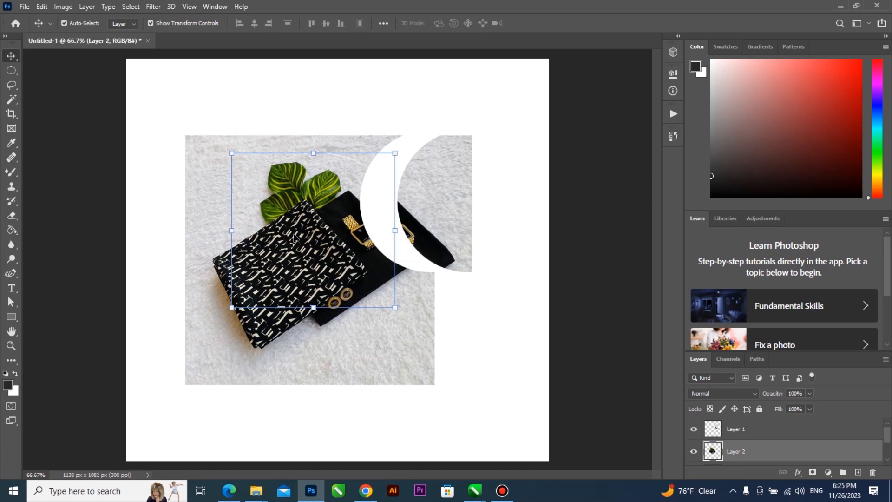
Try a Hue/Saturation adjustment on the pasted elliptical piece, including hue -117, saturation +65 and lightness -43, and cancel it.
click(63, 6)
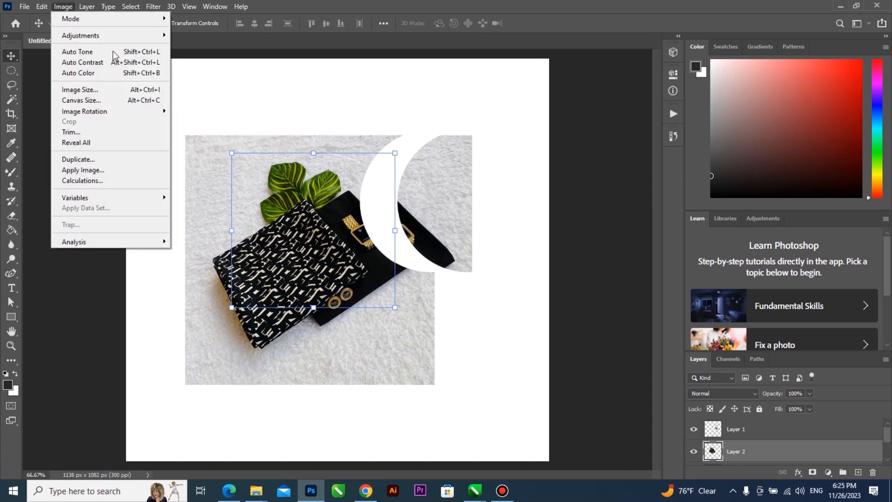
mouse_move(148, 35)
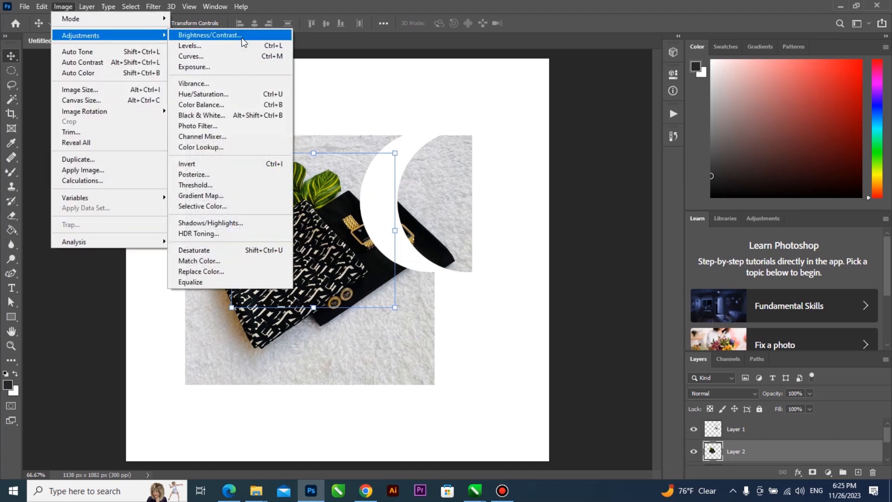
click(253, 95)
drag(554, 186, 514, 189)
click(514, 158)
click(590, 186)
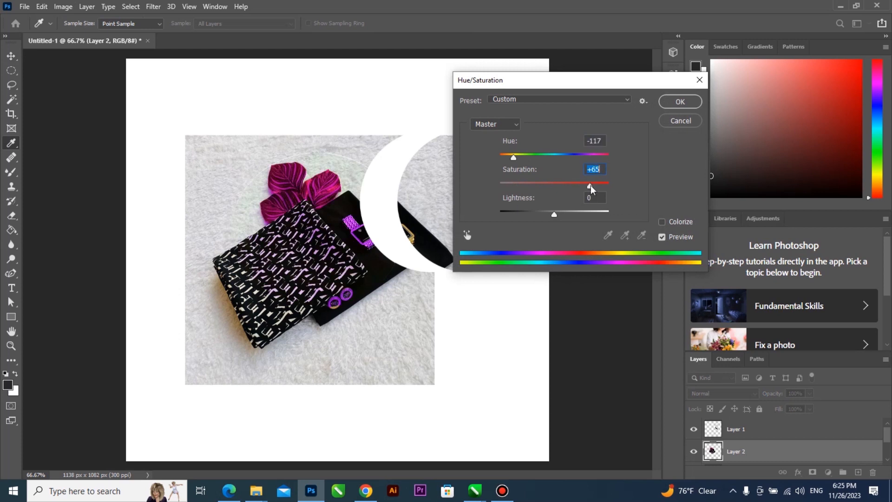
click(532, 215)
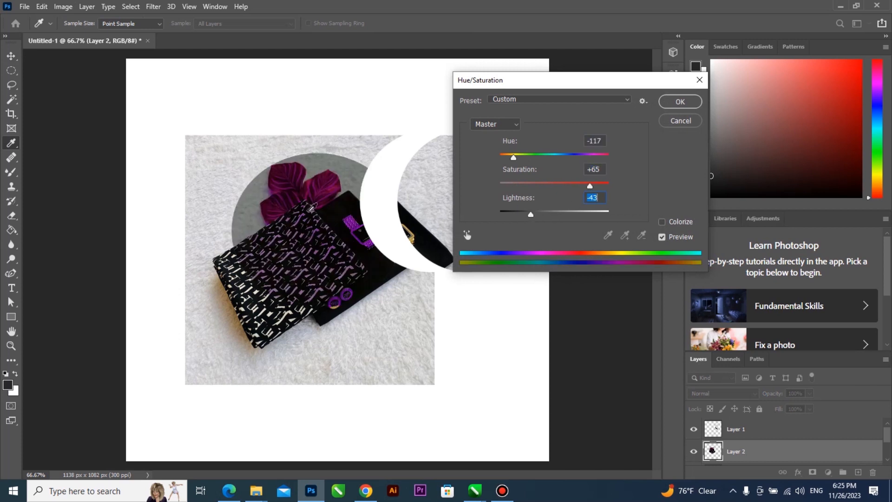
click(590, 215)
click(568, 187)
click(566, 157)
drag(566, 158, 529, 157)
click(680, 121)
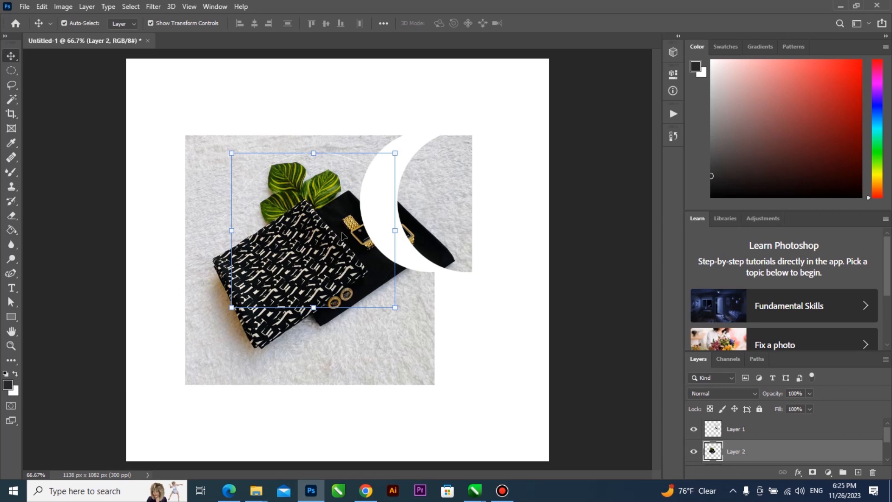
click(9, 69)
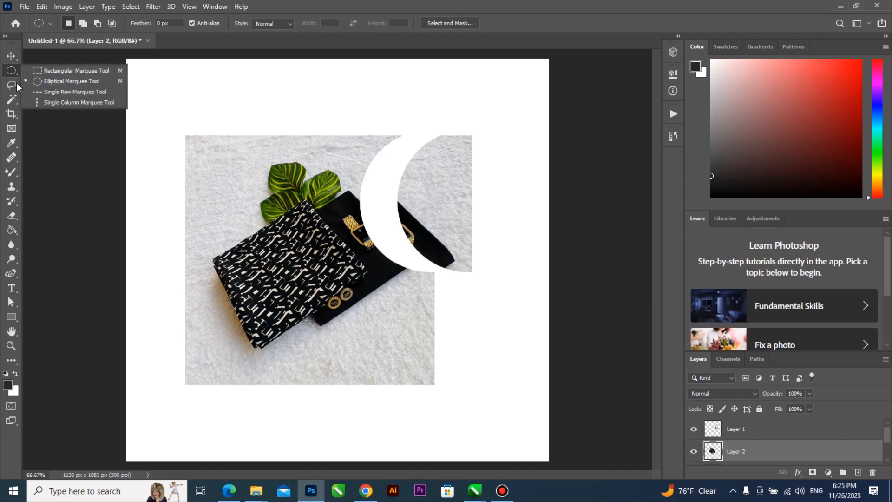
click(12, 70)
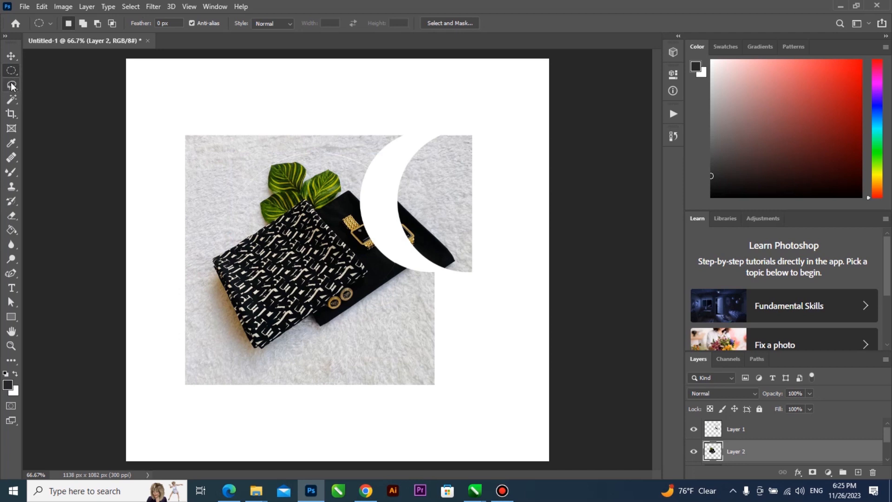
click(11, 85)
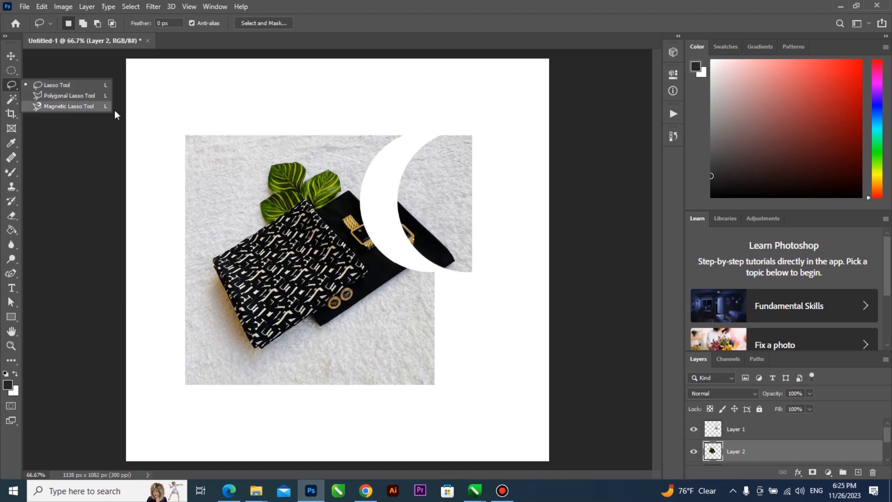
Remove the pasted pieces and the fabric image from the document, leaving only the blank white layer.
click(12, 56)
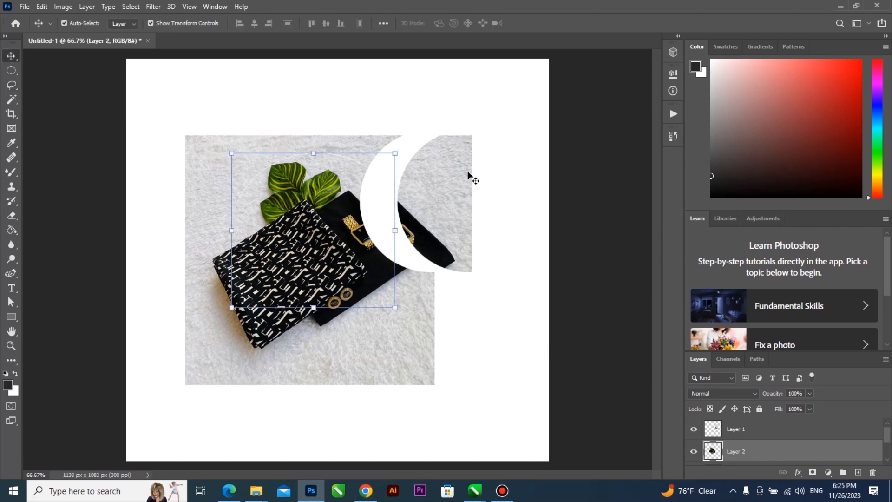
click(434, 197)
key(ctrl+z)
key(ctrl+z)
key(ctrl+z)
key(ctrl+z)
key(ctrl+z)
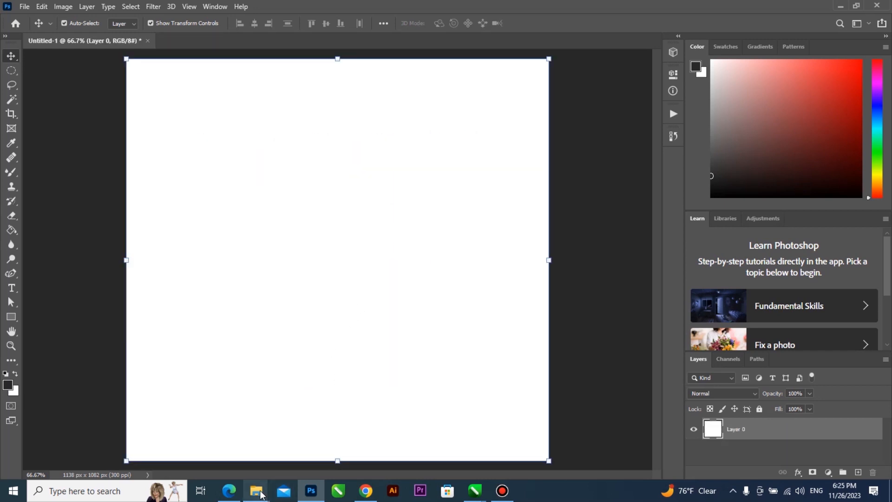
Place the young-african-american-man-casual-t-shirt image from the file folder, scaled to 10.60% and shifted slightly upward on the canvas.
mouse_move(256, 491)
click(219, 439)
drag(226, 287, 488, 287)
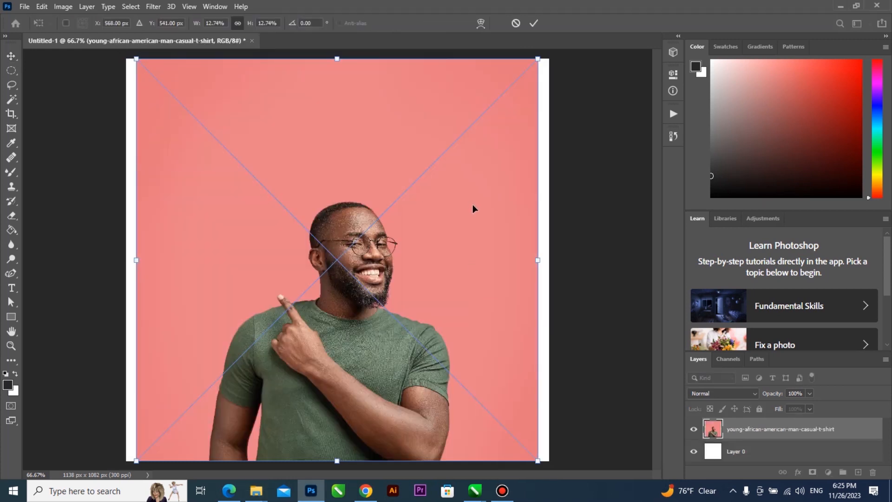
drag(534, 64, 482, 145)
drag(447, 178, 481, 144)
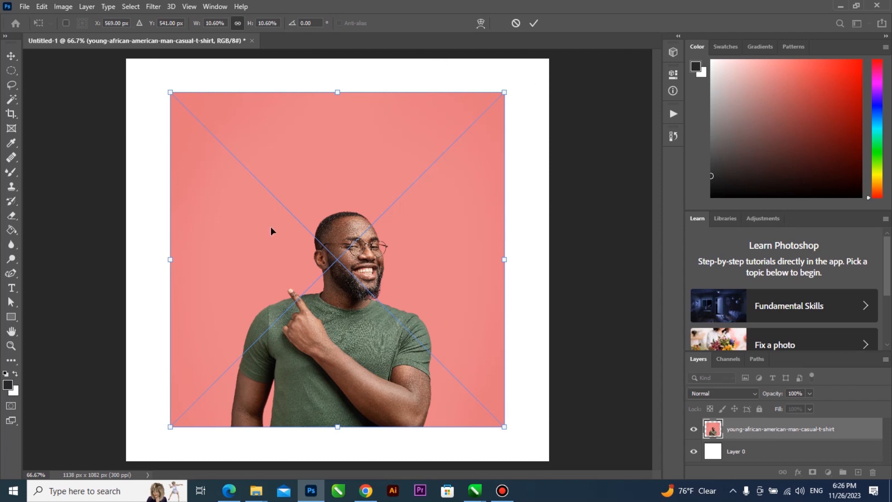
mouse_move(351, 161)
mouse_down()
mouse_move(388, 170)
mouse_move(356, 153)
mouse_move(346, 153)
mouse_move(343, 172)
mouse_move(344, 144)
mouse_move(351, 159)
mouse_up()
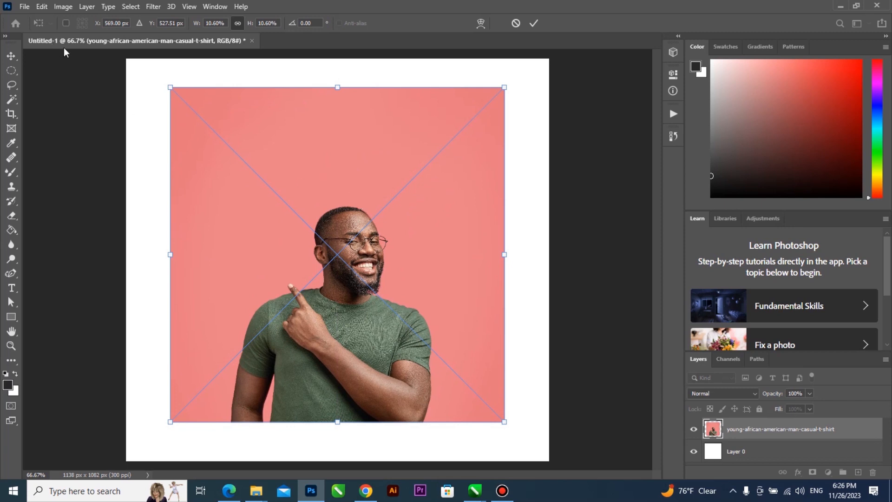
click(533, 24)
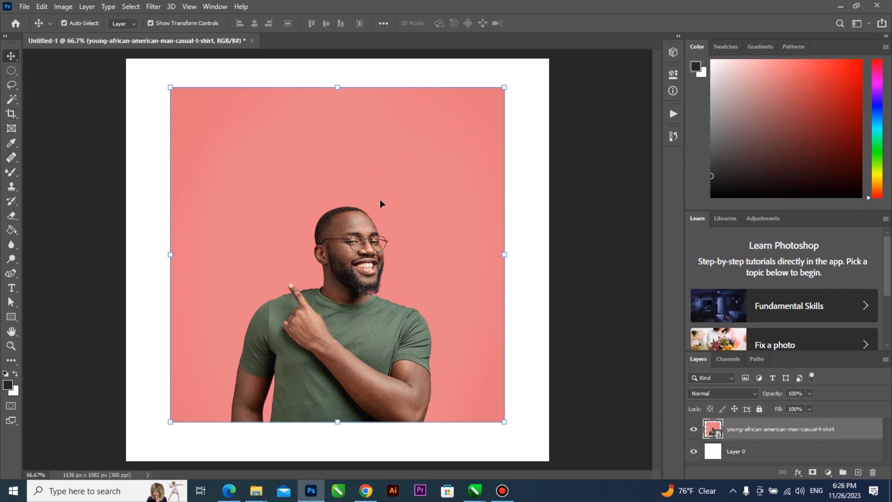
Rasterize the placed portrait by applying the Eraser tool to it, and return to the Move tool.
key(e)
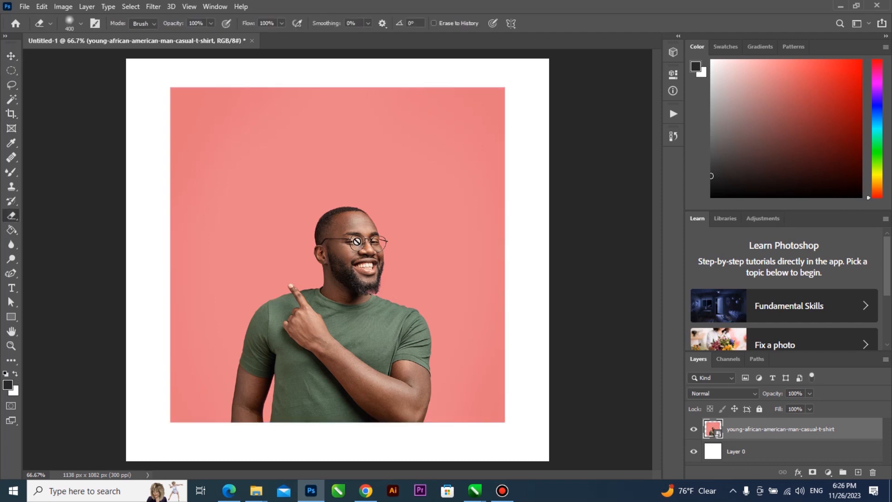
click(365, 193)
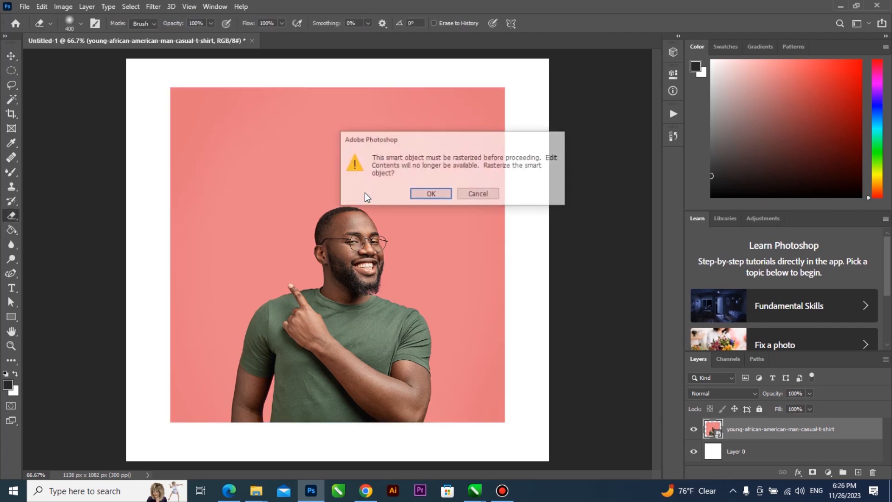
click(431, 192)
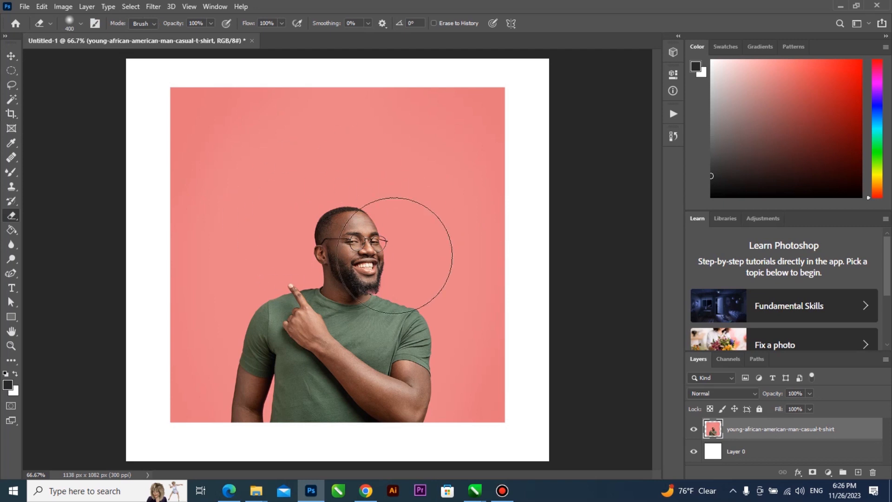
click(11, 55)
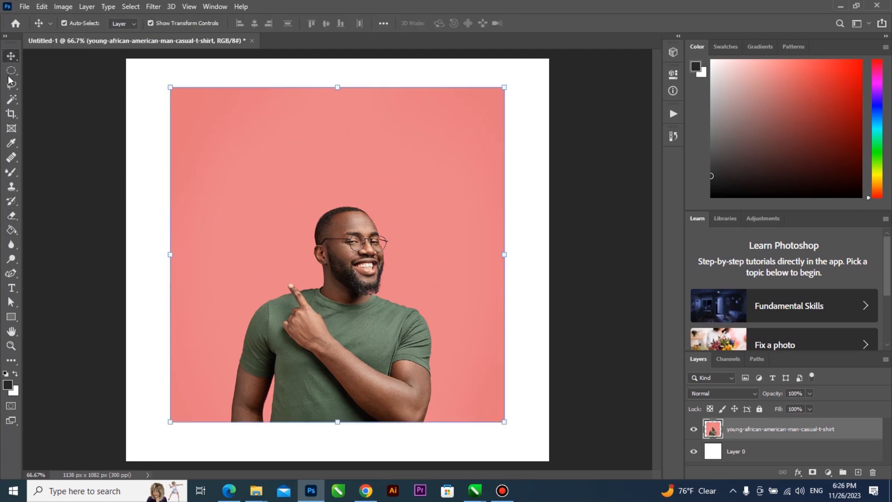
Trace a freehand Lasso selection around the man in the green shirt, cut it and paste it as a new layer.
click(9, 85)
right_click(10, 86)
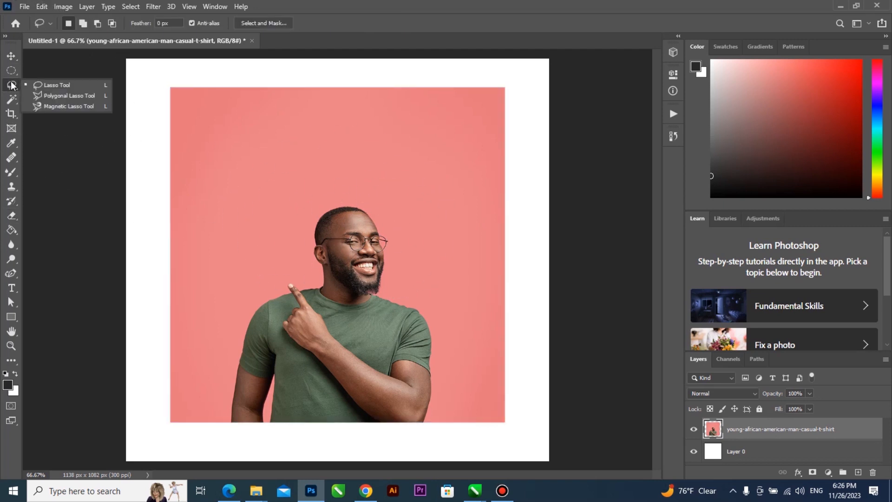
click(69, 84)
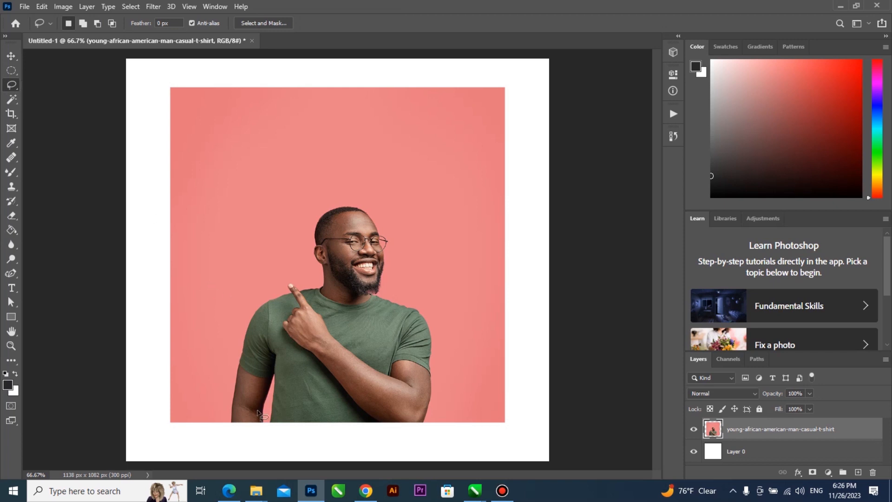
drag(231, 425, 255, 311)
key(ctrl+d)
mouse_move(233, 428)
mouse_down()
mouse_move(249, 317)
mouse_move(293, 277)
mouse_move(320, 281)
mouse_move(307, 249)
mouse_move(315, 214)
mouse_move(344, 200)
mouse_move(370, 209)
mouse_move(395, 249)
mouse_move(385, 289)
mouse_move(427, 311)
mouse_move(437, 419)
mouse_move(392, 441)
mouse_move(272, 438)
mouse_move(231, 426)
mouse_up()
key(ctrl+x)
key(ctrl+v)
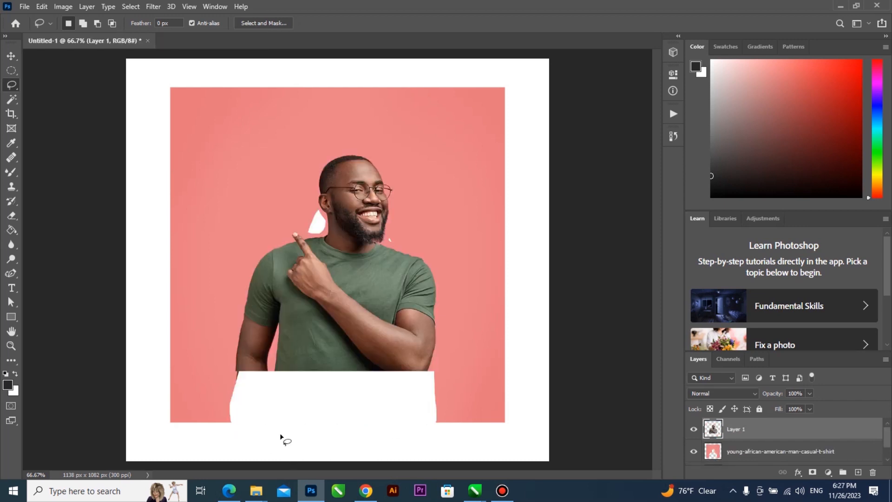
Try hiding the original portrait layer and moving the lassoed cutout down and left, and undo both changes.
click(11, 56)
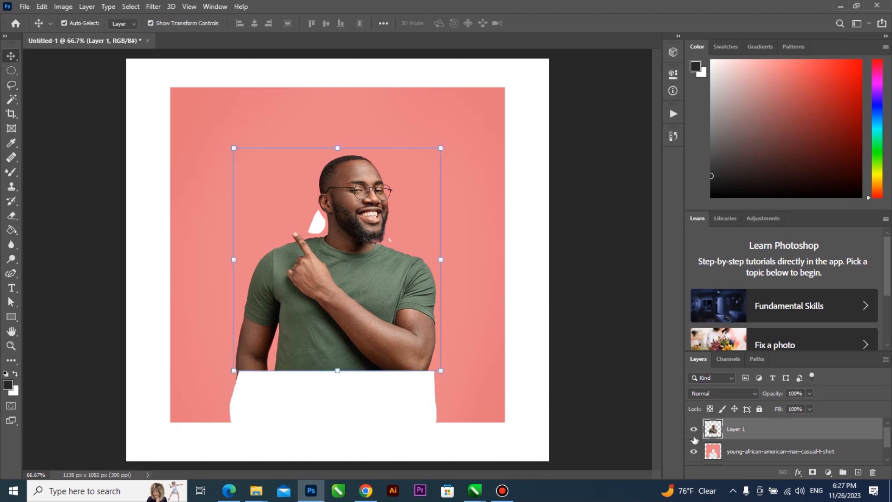
click(695, 452)
drag(375, 305, 324, 305)
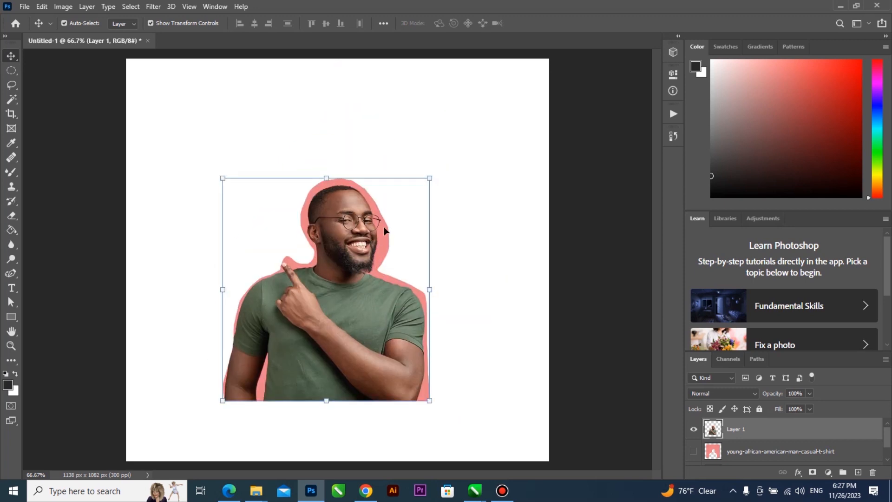
key(ctrl+z)
key(ctrl+z)
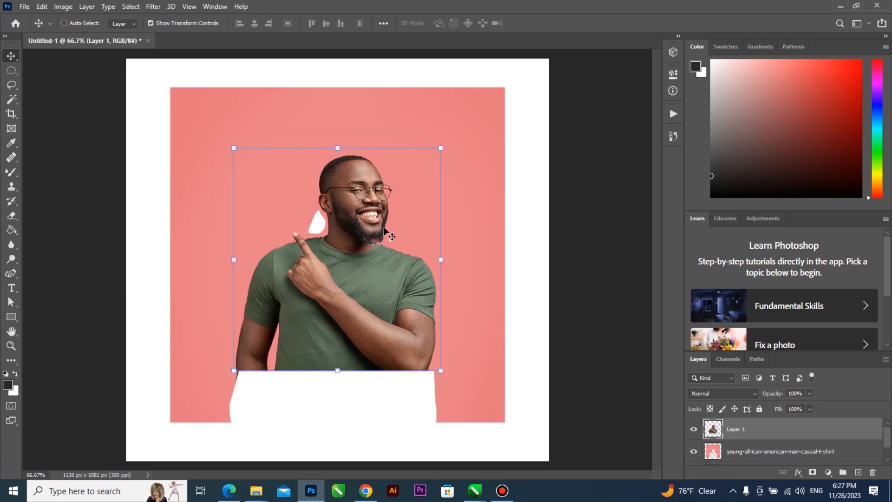
Undo the lasso cut and paste of the man, along with the lasso selection.
key(ctrl+z)
key(ctrl+z)
key(ctrl+z)
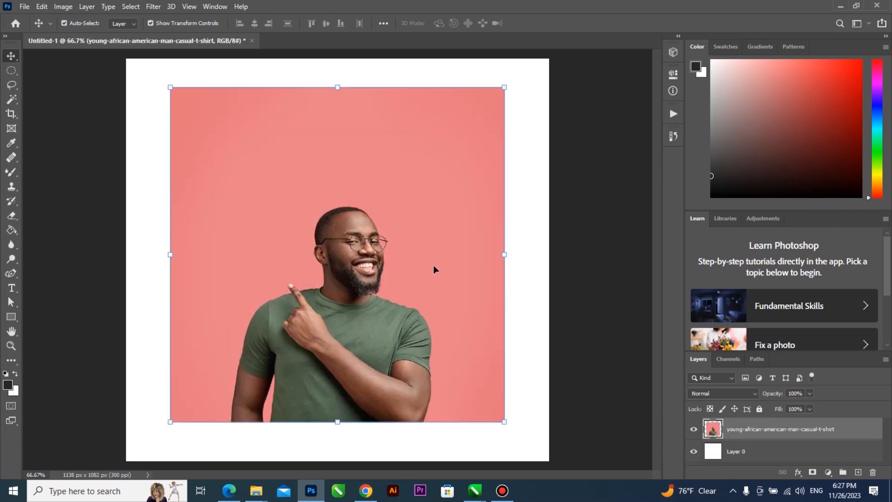
Duplicate the young-african-american-man-casual-t-shirt layer within Untitled-1 under its suggested copy name, and hide the original portrait layer.
right_click(749, 429)
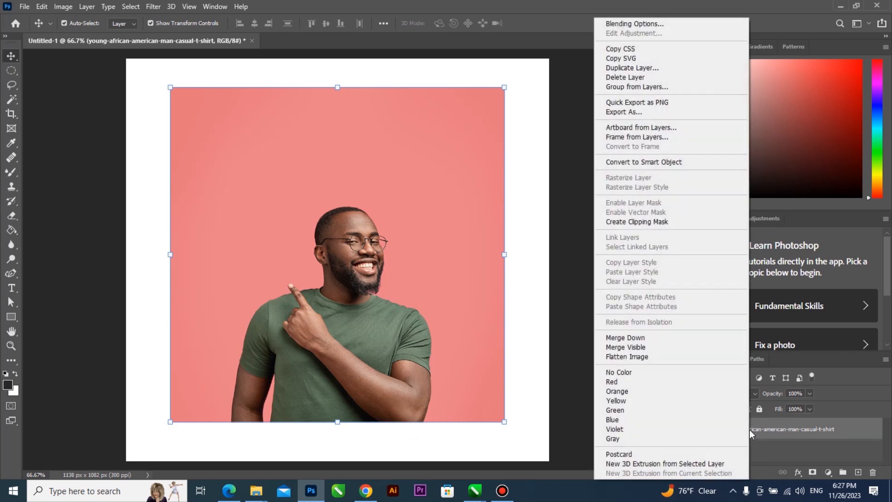
click(756, 428)
right_click(736, 435)
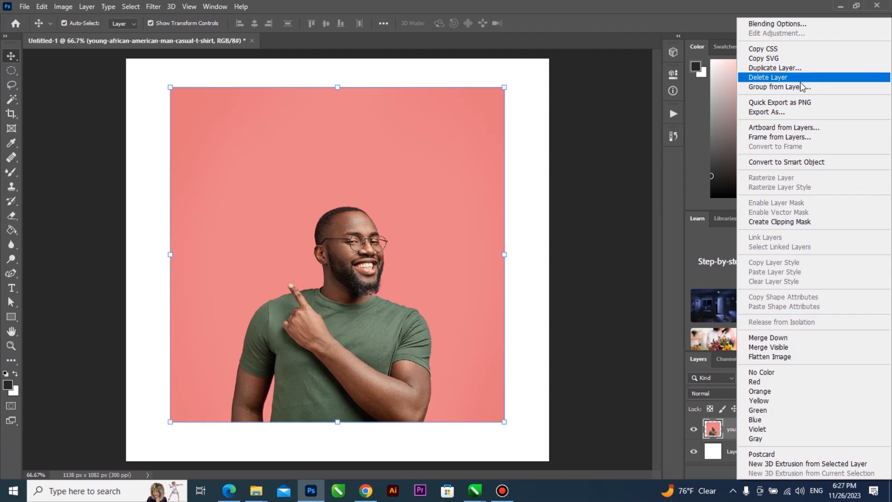
click(773, 68)
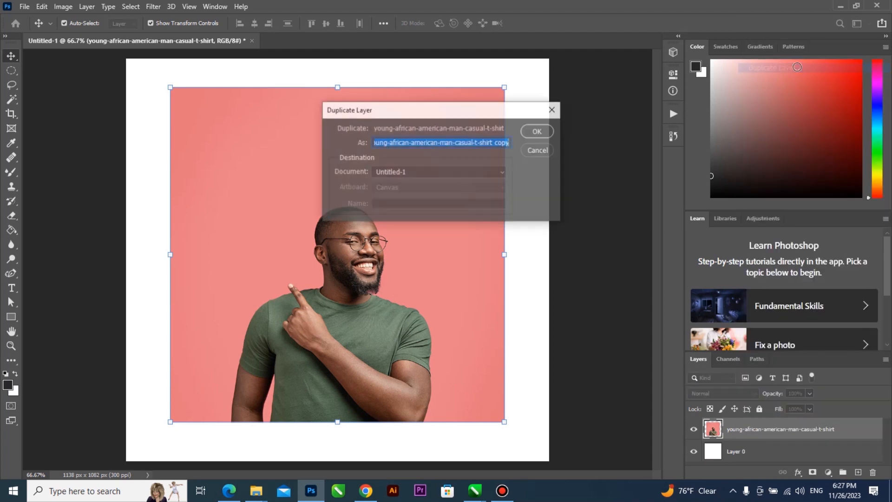
click(538, 131)
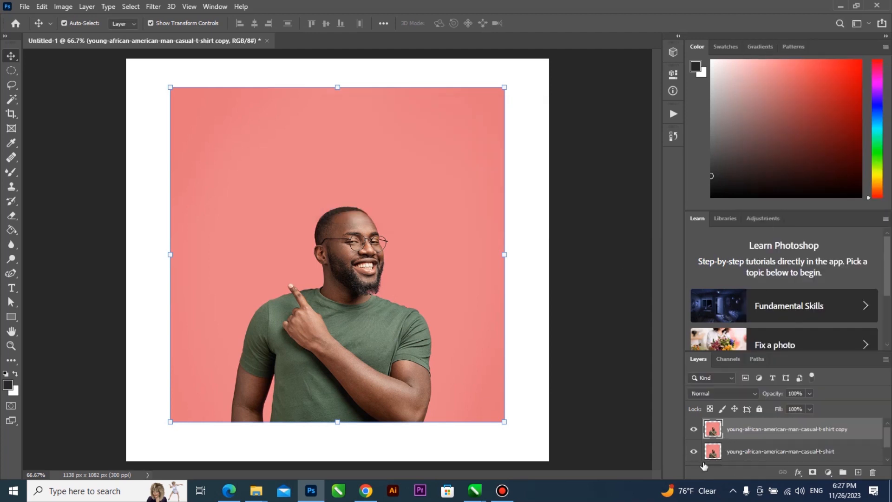
click(692, 452)
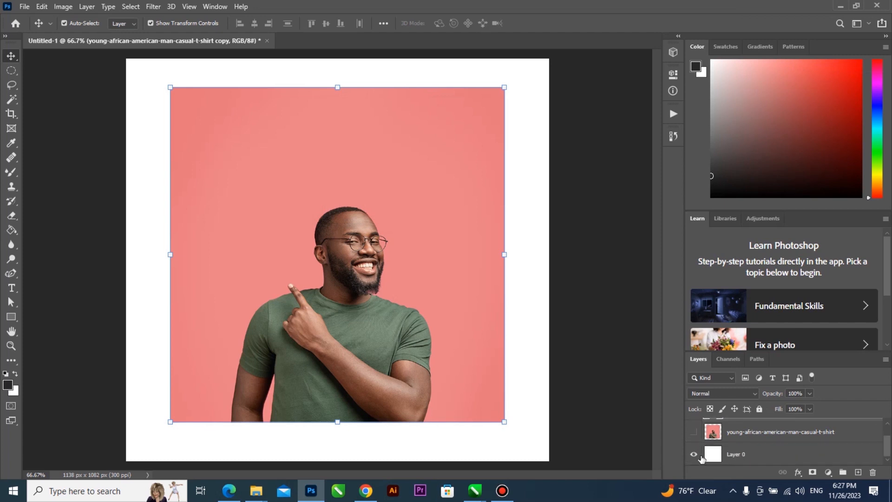
Toggle the visibility of the portrait copy layer and the white Layer 0 off and back on.
click(693, 430)
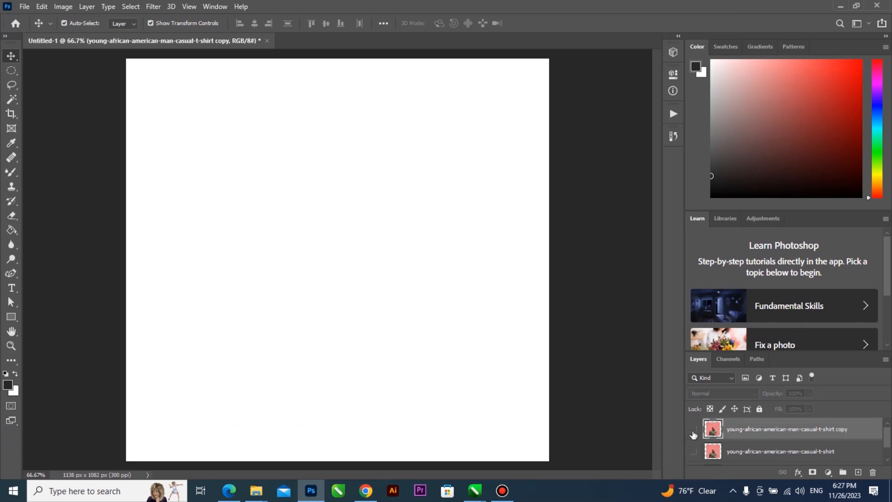
click(694, 431)
click(694, 430)
click(694, 430)
scroll(694, 444, down, 1)
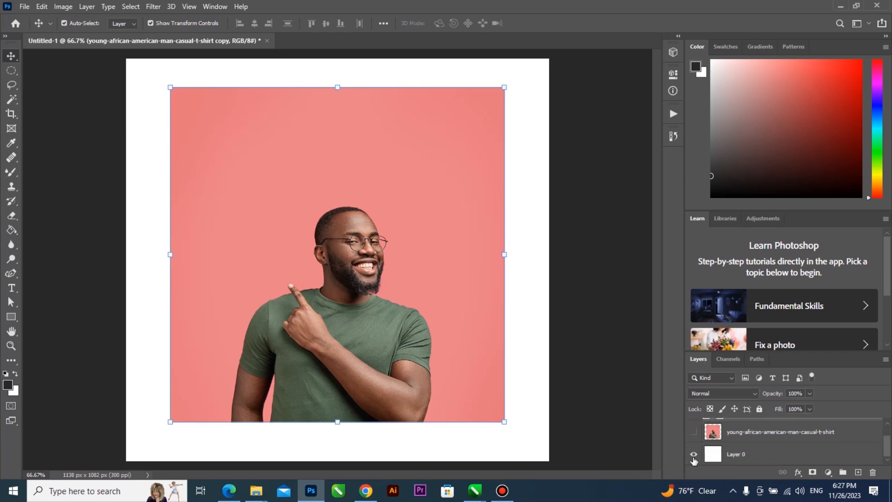
click(694, 454)
click(693, 455)
scroll(703, 453, up, 1)
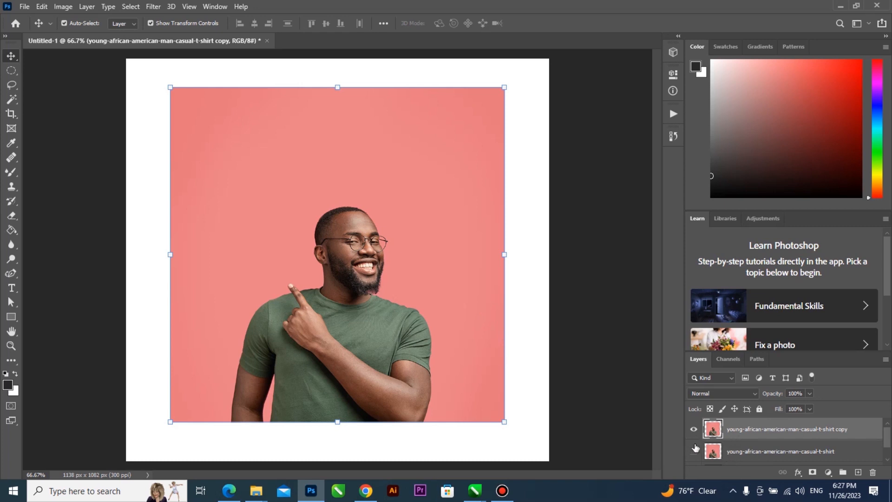
Trace a Magnetic Lasso selection around the whole outline of the man on the portrait copy layer.
drag(11, 85, 53, 86)
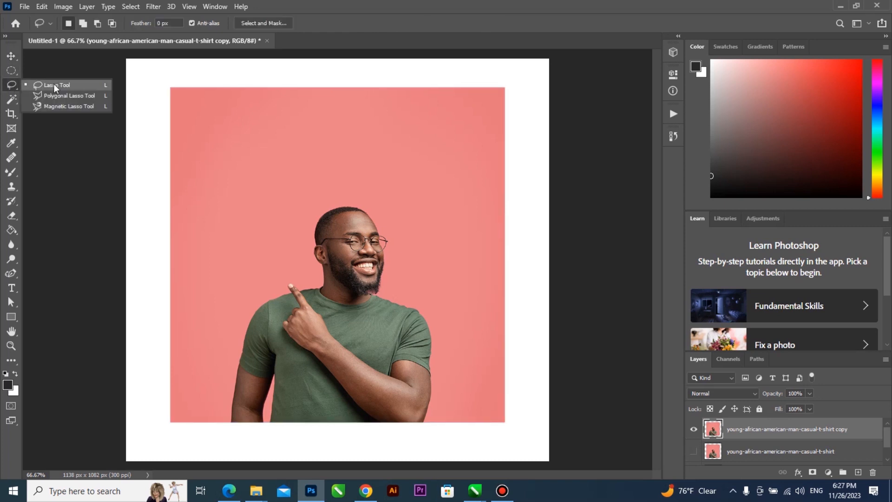
click(88, 105)
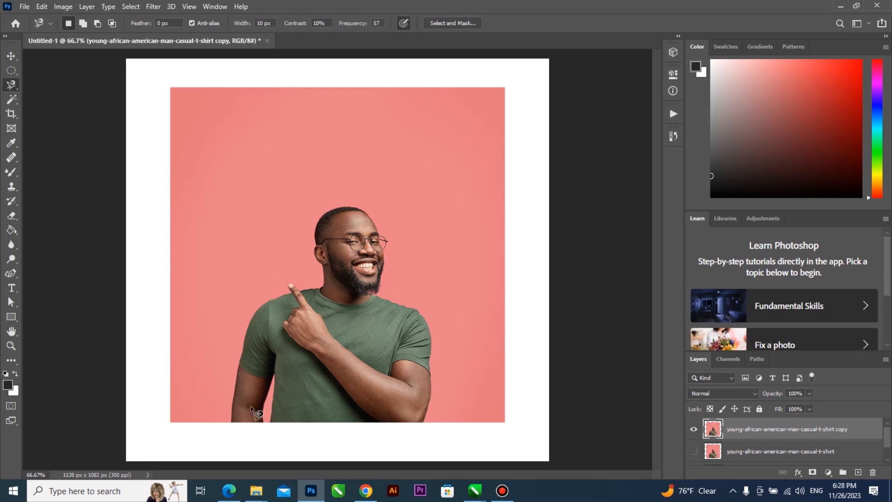
click(232, 422)
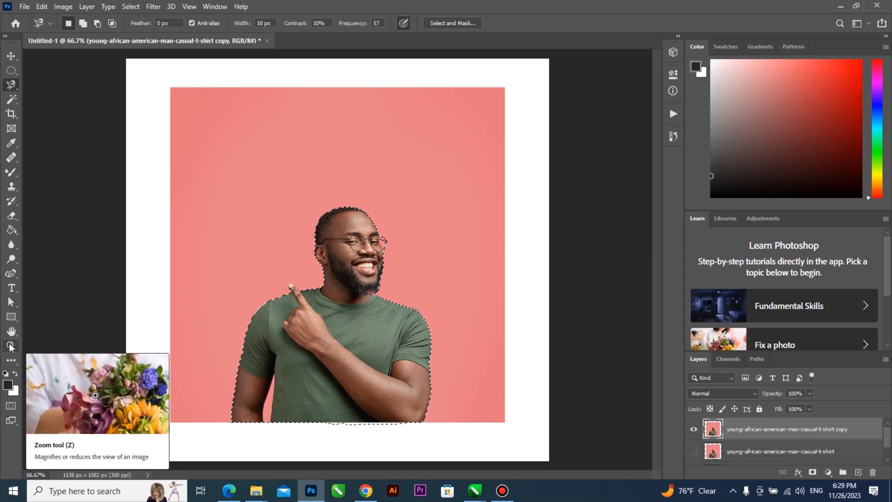
Magnify the fingertip to 500% with the Zoom tool to inspect the selection edge there.
key(z)
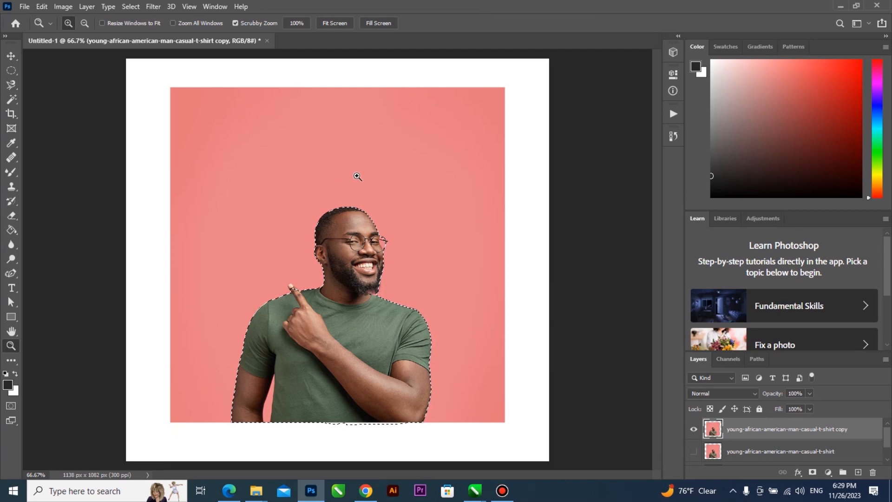
click(366, 238)
click(366, 242)
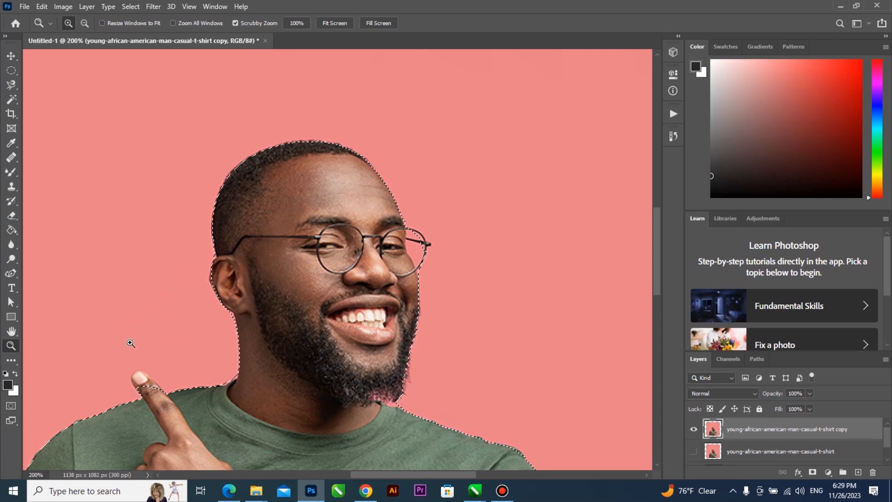
click(141, 382)
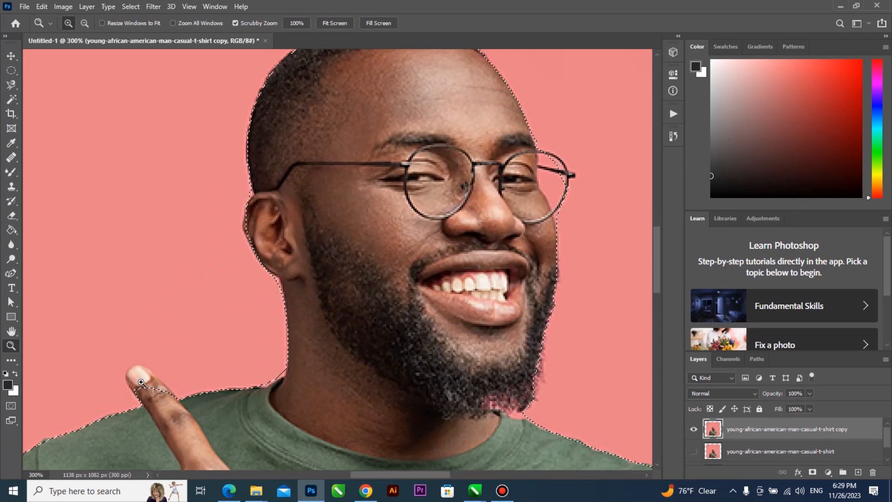
click(141, 382)
click(141, 382)
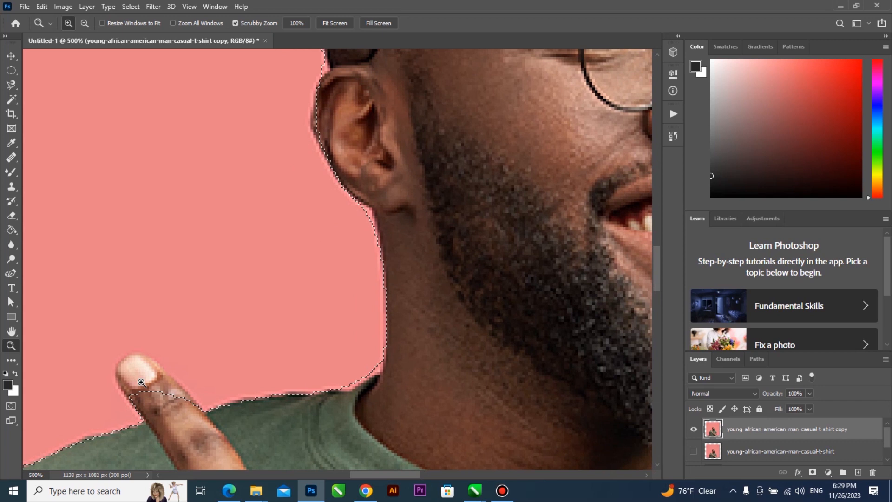
Try the 100%, Print Size and Zoom In view options, and zoom back out to about 68%.
right_click(141, 382)
click(149, 332)
right_click(154, 278)
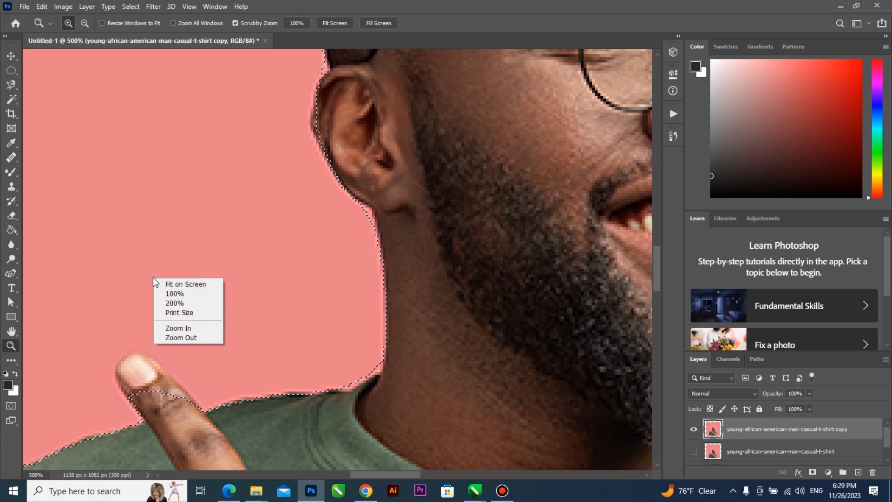
click(200, 294)
right_click(292, 258)
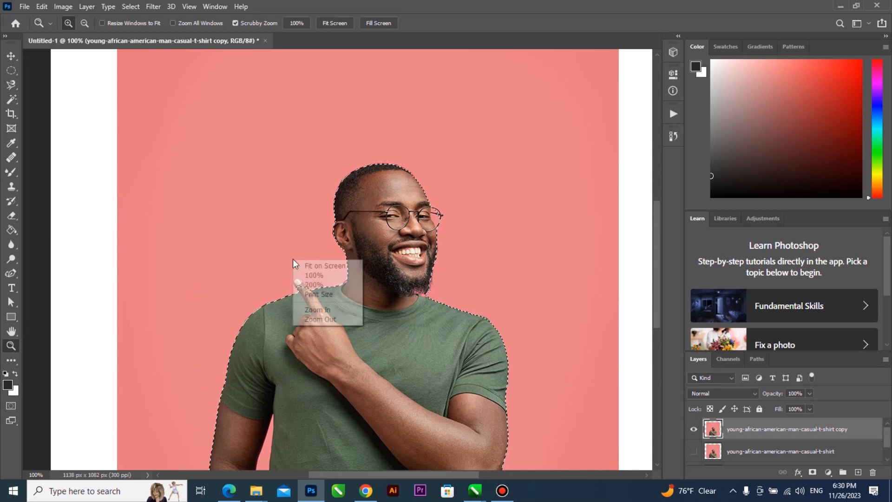
click(331, 294)
right_click(341, 278)
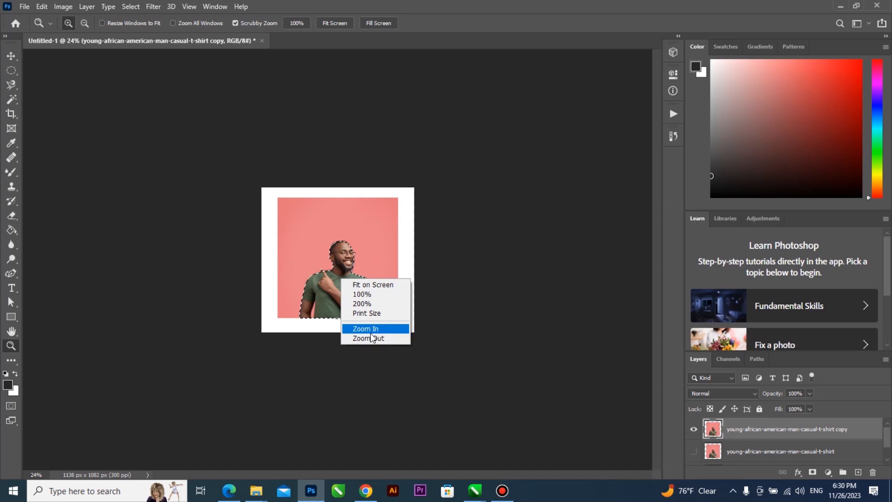
click(371, 331)
drag(346, 259, 342, 266)
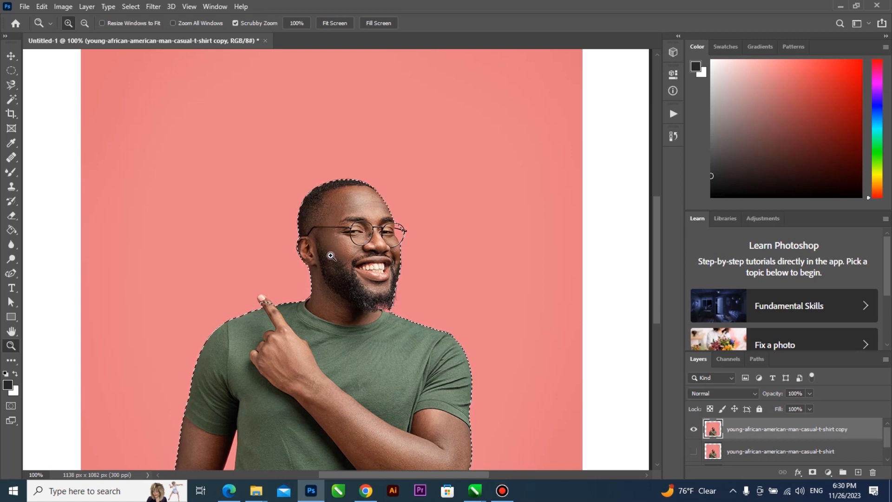
alt+click(395, 253)
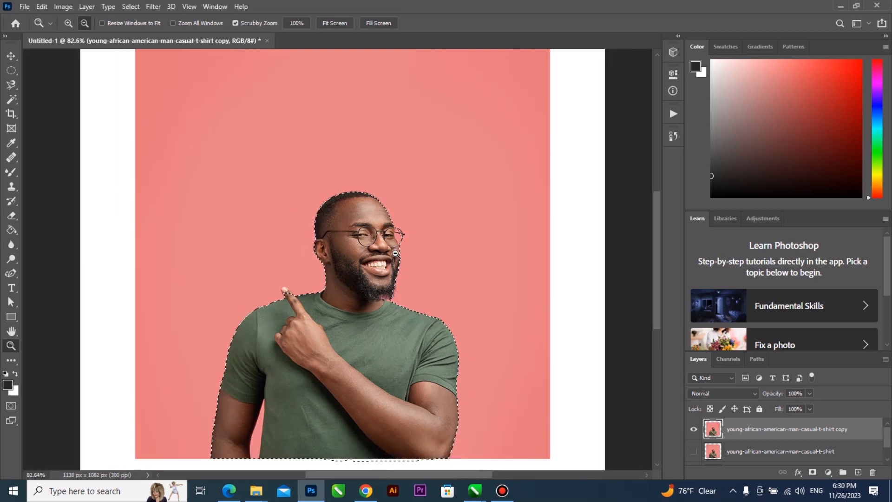
alt+click(396, 253)
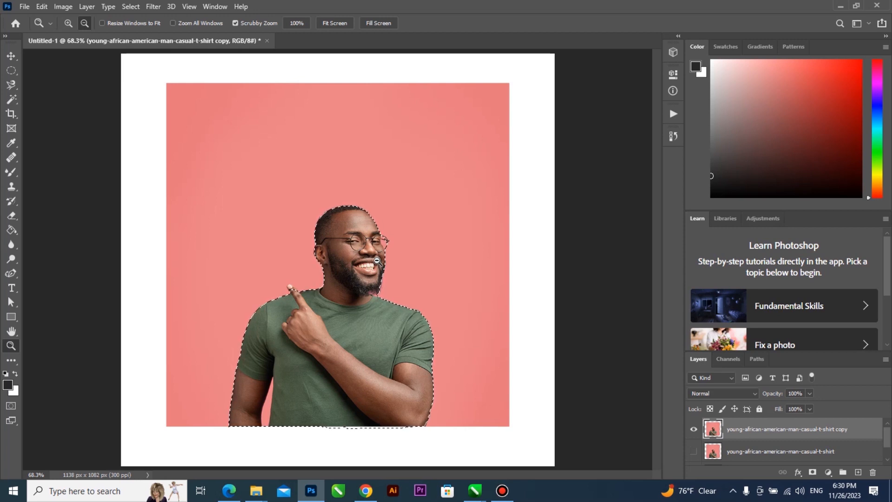
Examine the selection edge around the man's face, beard and pointing finger at varying magnifications.
scroll(366, 264, up, 1)
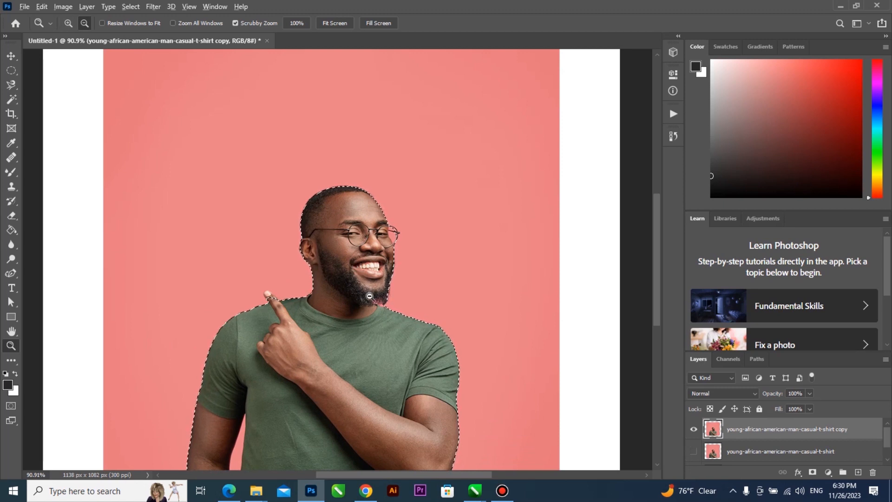
scroll(360, 267, up, 3)
scroll(372, 274, down, 4)
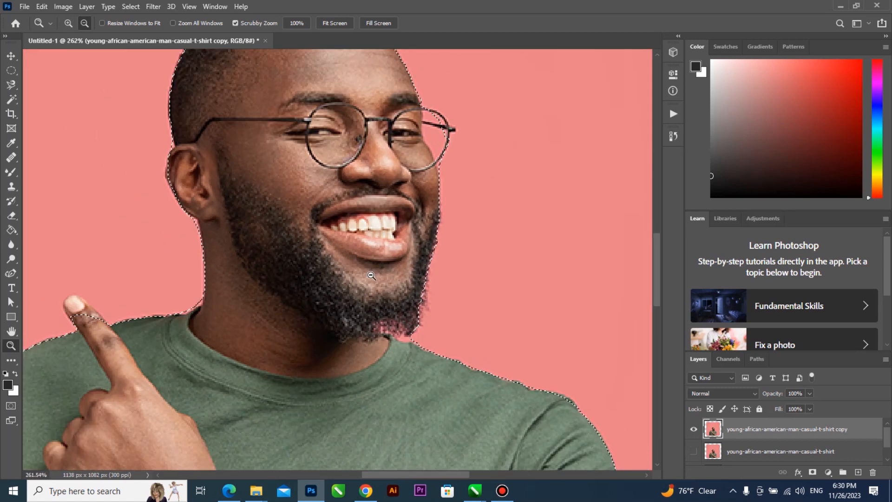
scroll(367, 281, up, 3)
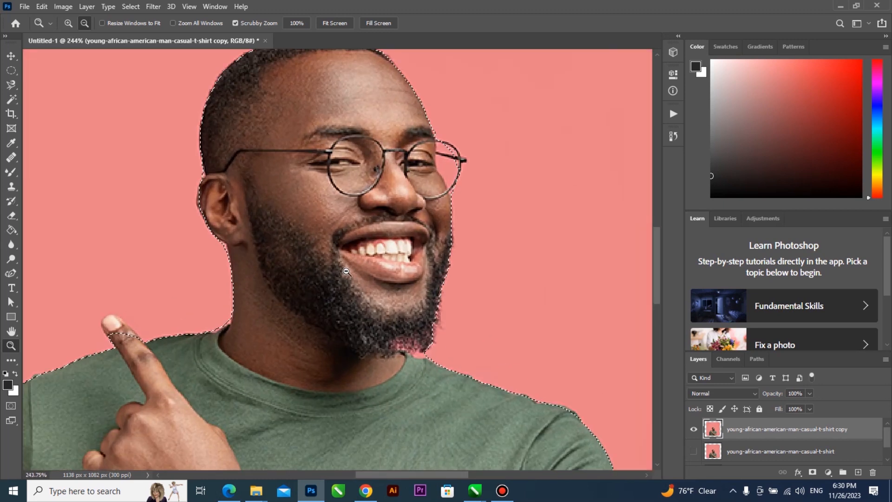
scroll(299, 309, down, 2)
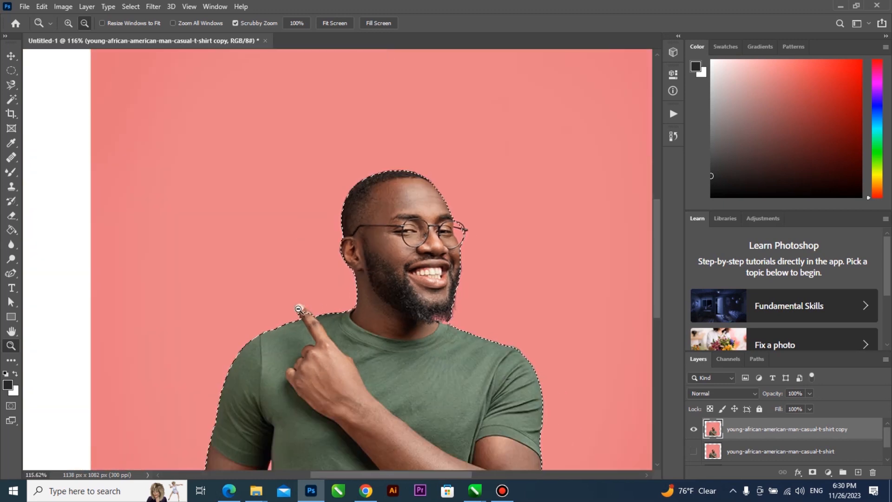
scroll(298, 308, up, 4)
scroll(298, 307, down, 4)
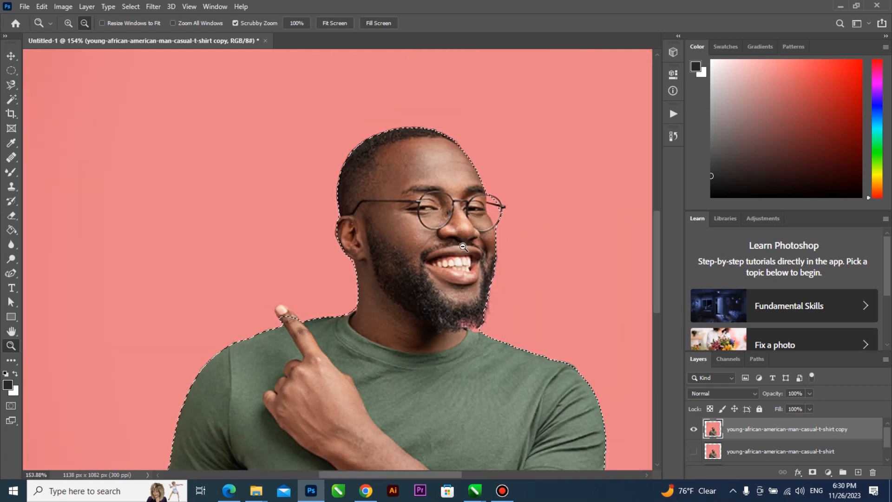
scroll(460, 248, up, 3)
scroll(459, 248, down, 5)
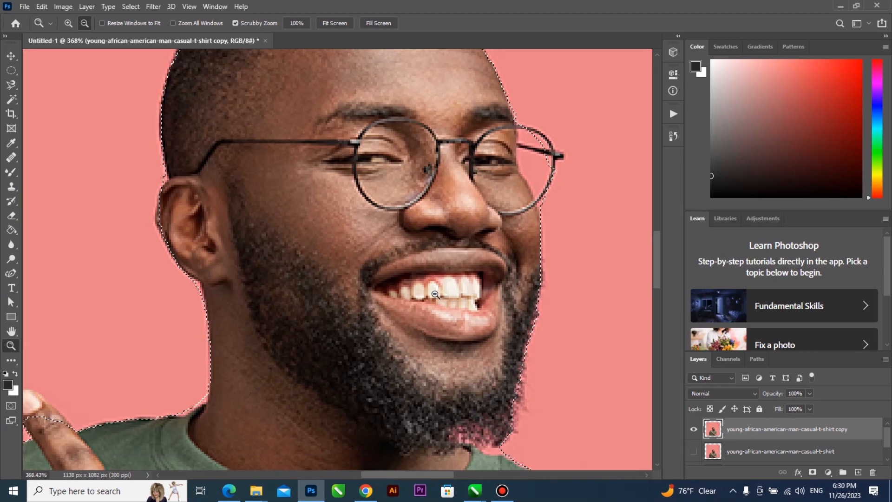
scroll(355, 265, up, 2)
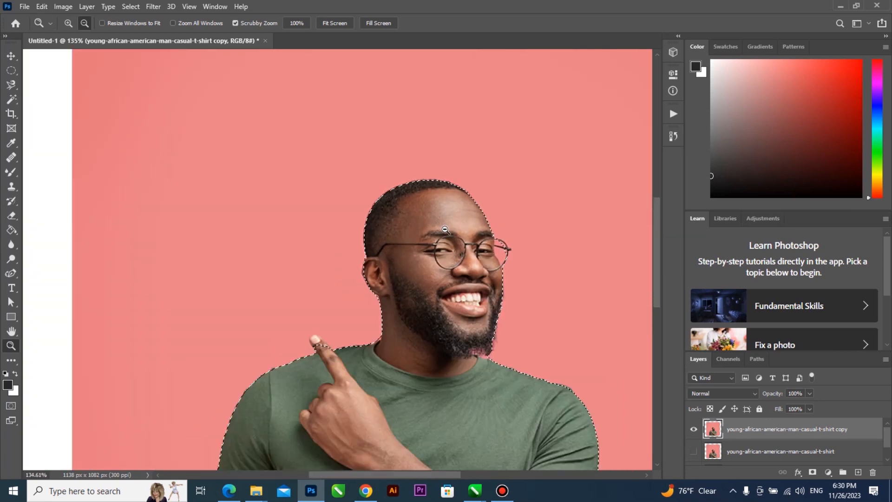
Return to the Magnetic Lasso tool and remove the selected man from the portrait copy layer.
click(13, 88)
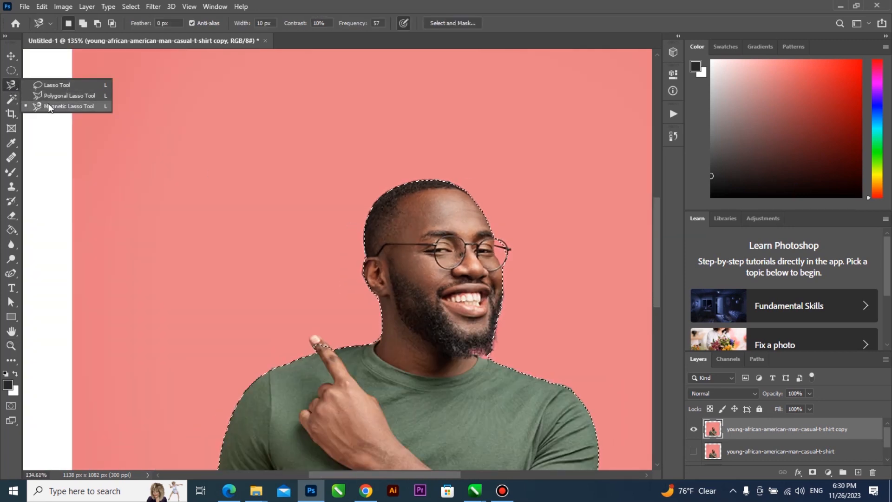
click(91, 108)
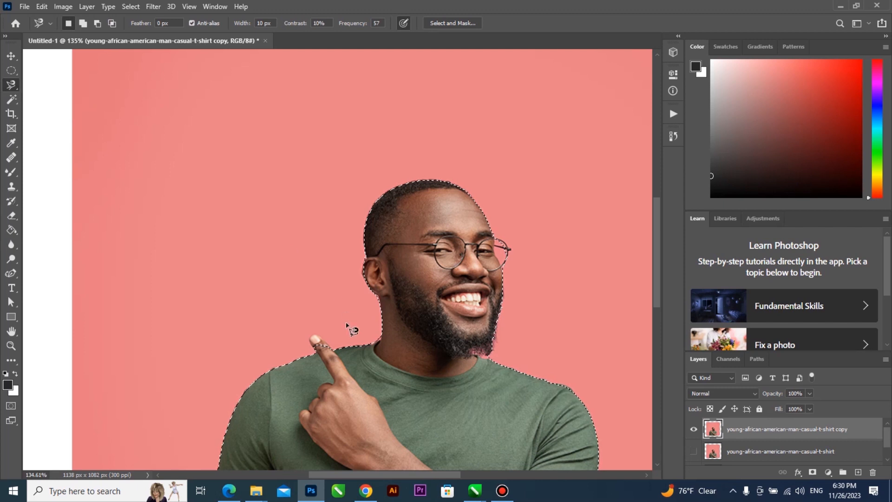
key(alt)
scroll(347, 366, up, 3)
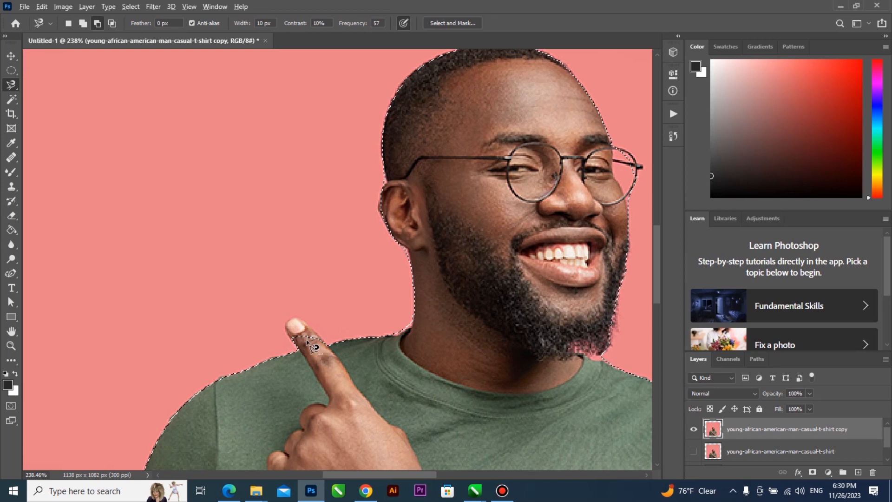
scroll(302, 339, up, 1)
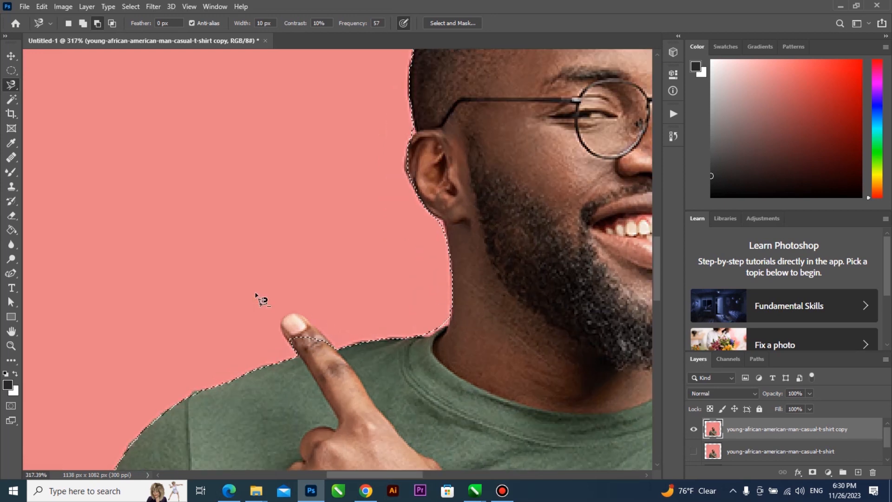
scroll(258, 299, down, 3)
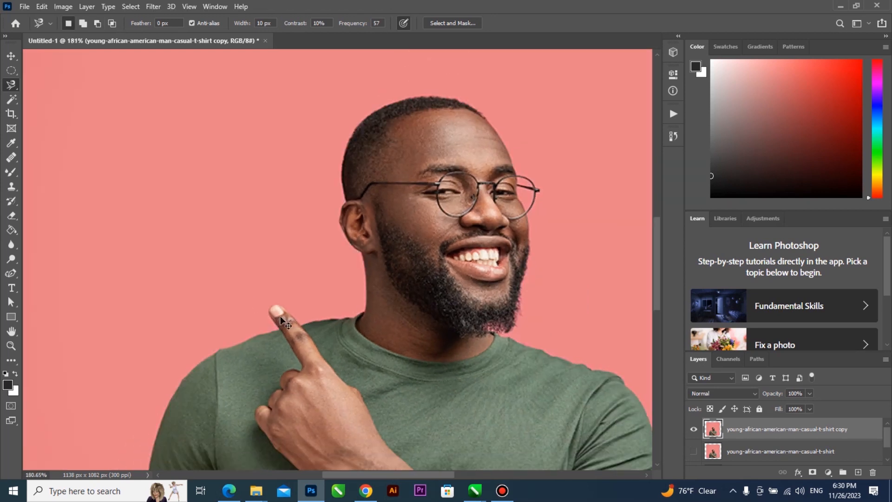
key(ctrl+BackSpace)
scroll(288, 331, up, 4)
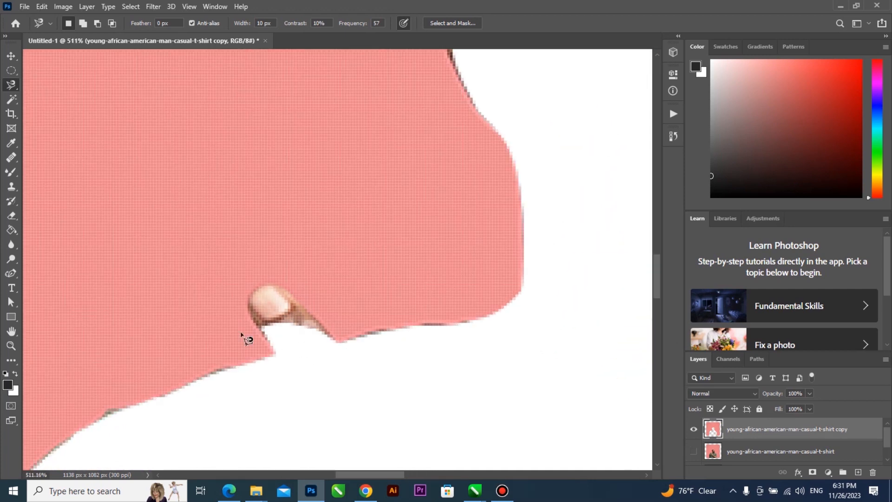
Paste the cut-out man as a new layer and hide the portrait copy layer.
scroll(275, 339, down, 9)
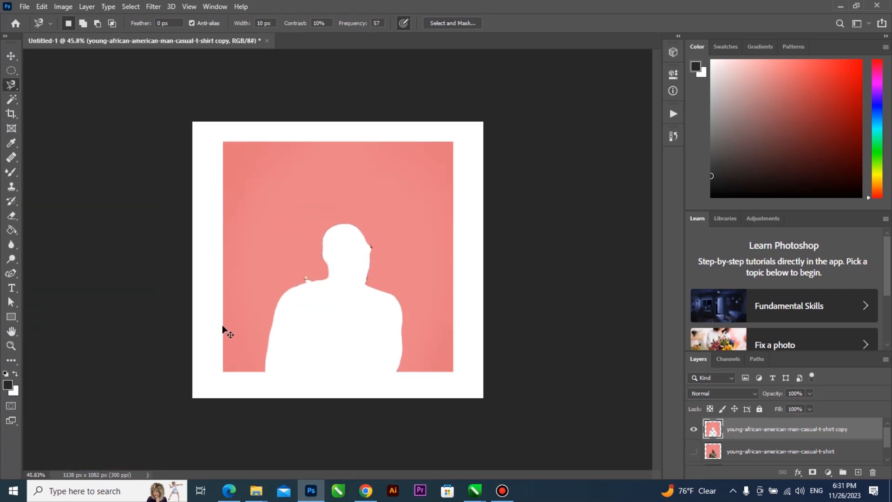
key(ctrl+v)
click(692, 452)
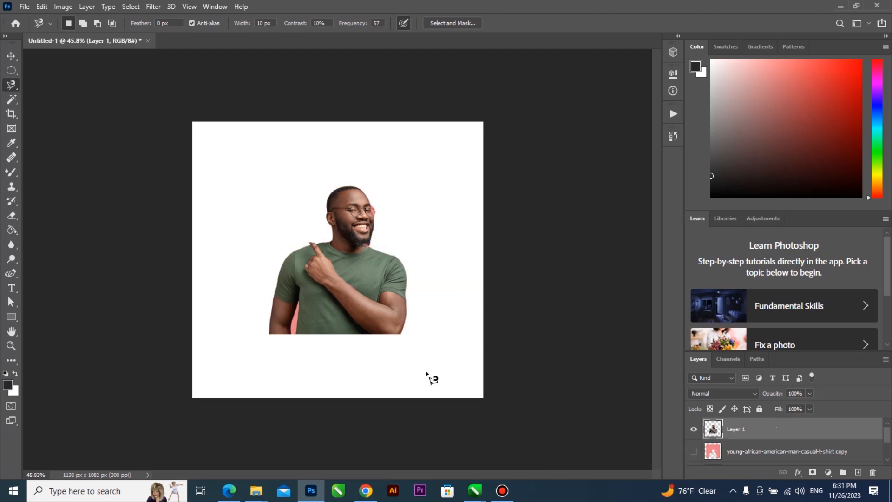
Examine the pasted man's cut edges around the pointing finger, ear, neck, glasses and beard at varying magnifications.
scroll(297, 237, up, 5)
scroll(298, 237, up, 2)
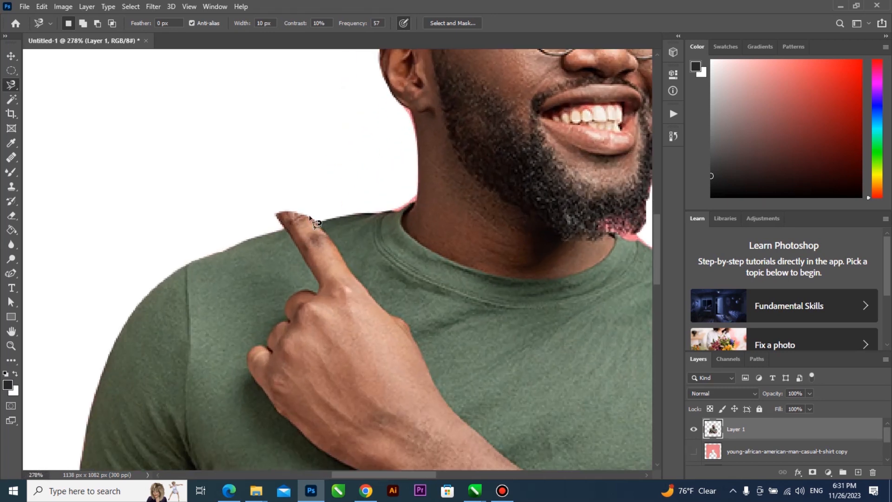
scroll(321, 247, down, 3)
scroll(390, 205, up, 5)
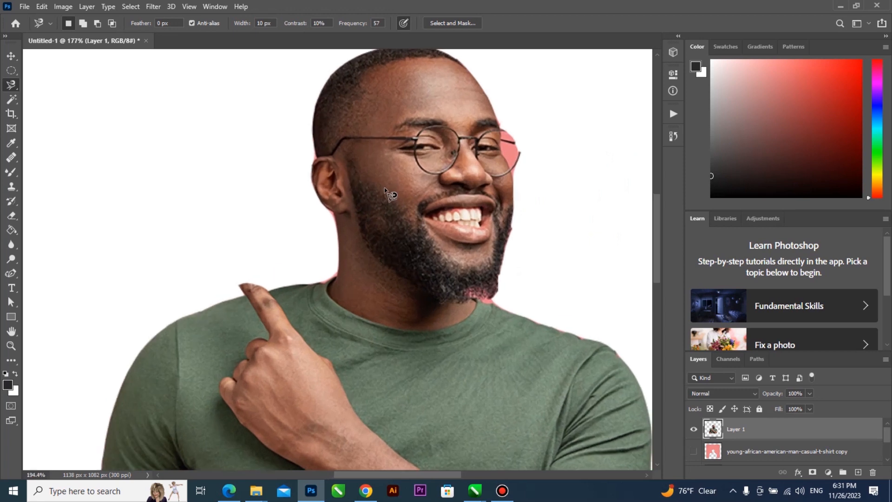
scroll(318, 221, down, 1)
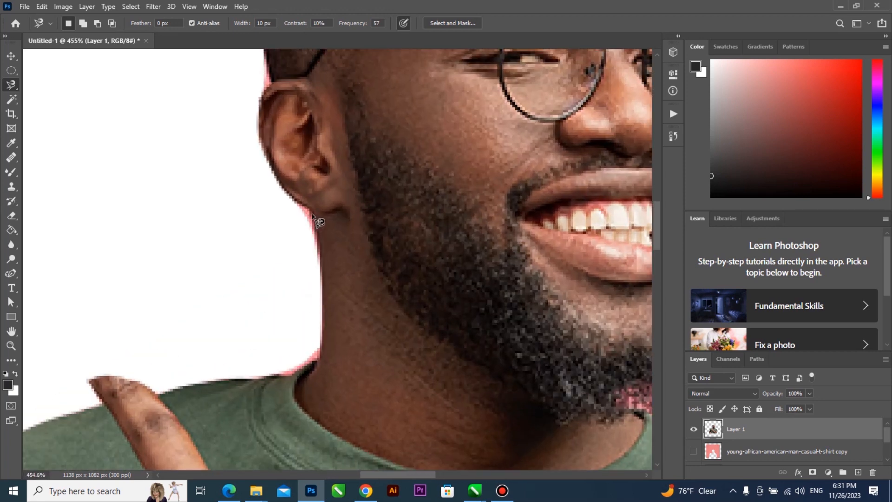
scroll(291, 248, down, 3)
scroll(293, 251, down, 1)
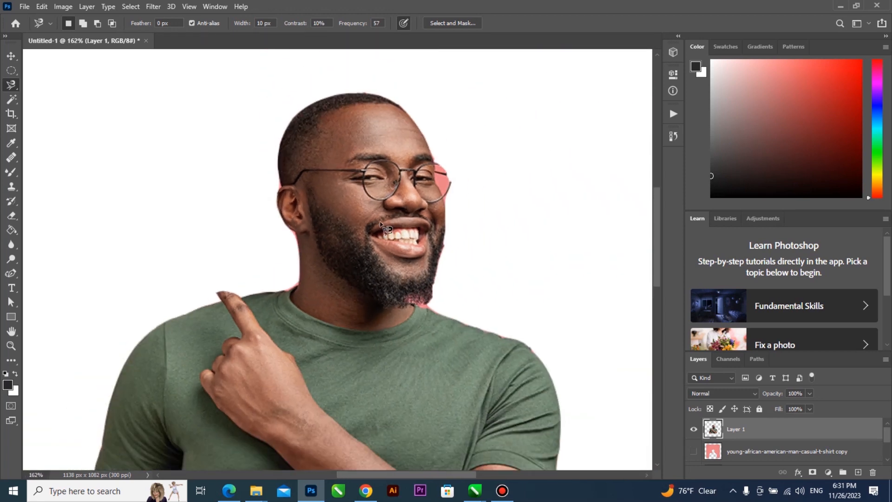
scroll(439, 302, down, 3)
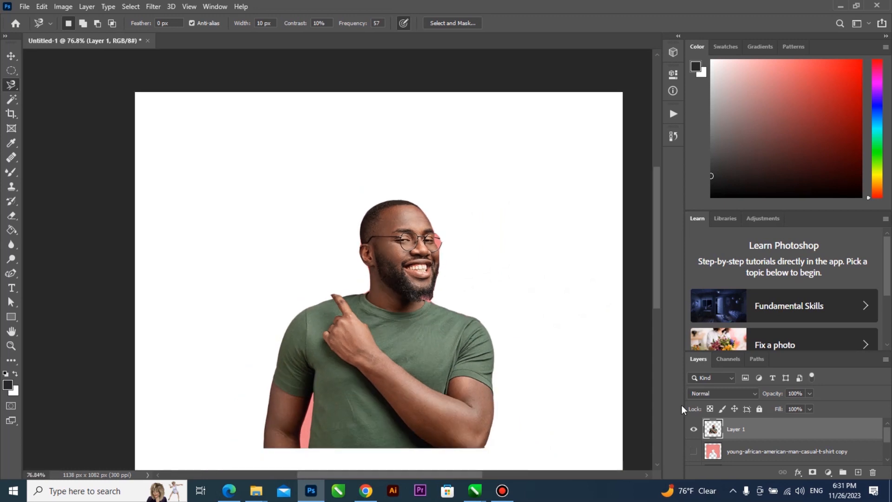
Delete the pasted Layer 1 and the portrait copy layer with the man cut out.
key(Delete)
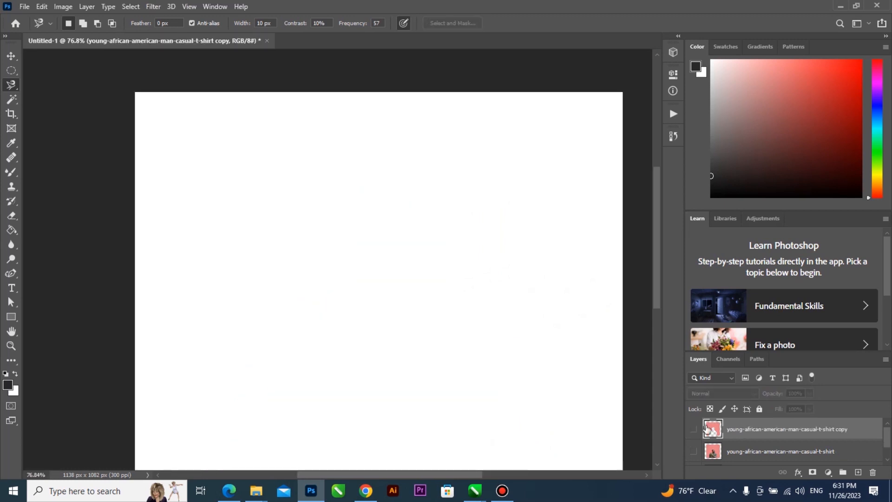
key(Delete)
Duplicate the original portrait layer so the copy sits beneath it, and make the original layer visible.
drag(729, 433, 723, 444)
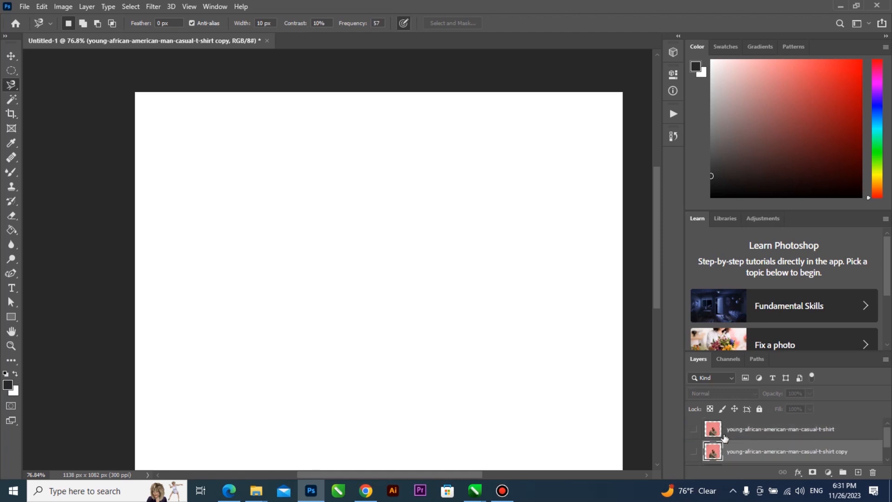
key(Delete)
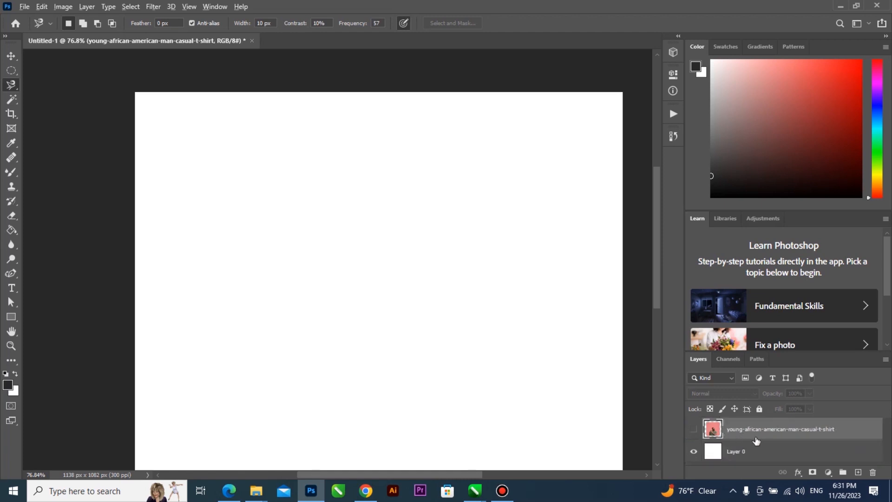
drag(742, 432, 740, 449)
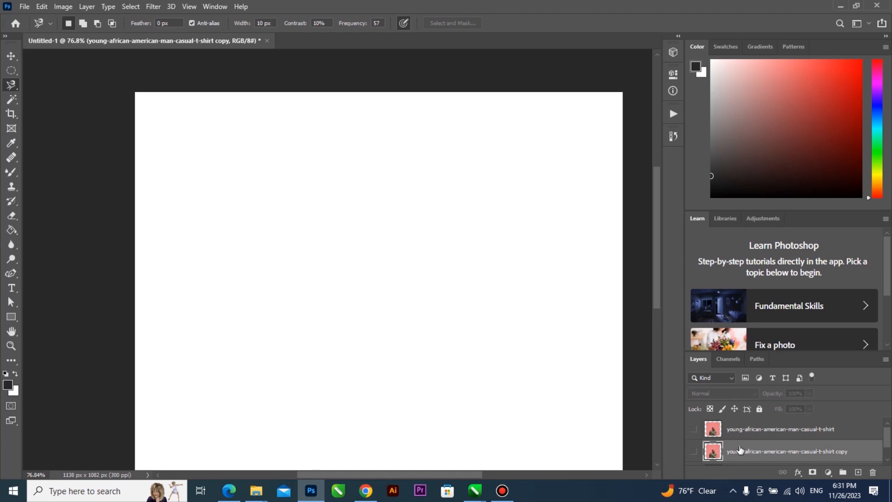
click(694, 429)
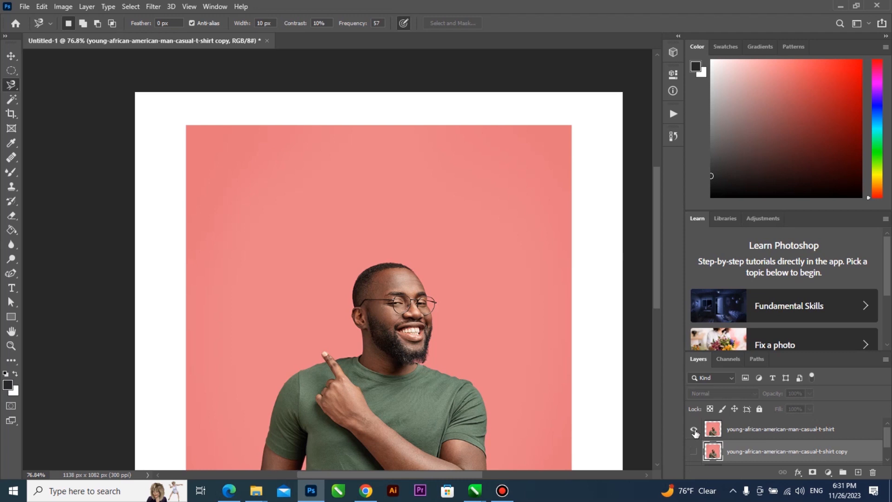
Switch to the Polygonal Lasso tool with the whole portrait in view.
scroll(223, 227, down, 2)
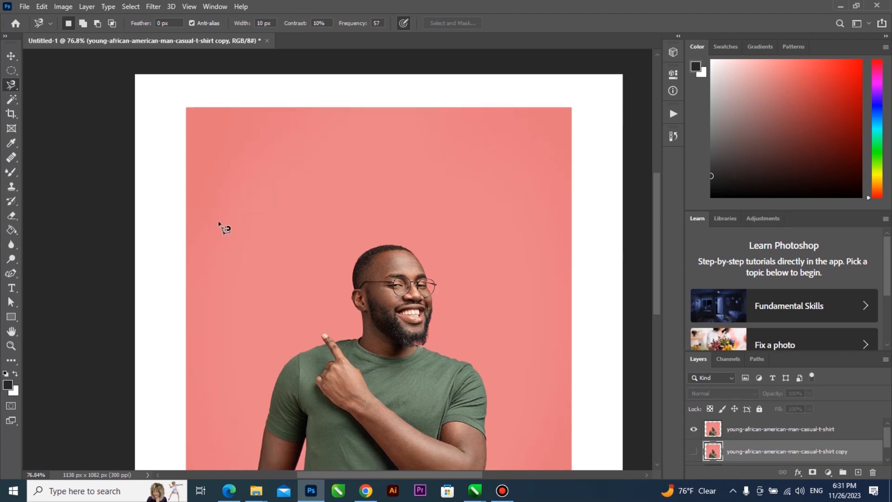
right_click(12, 85)
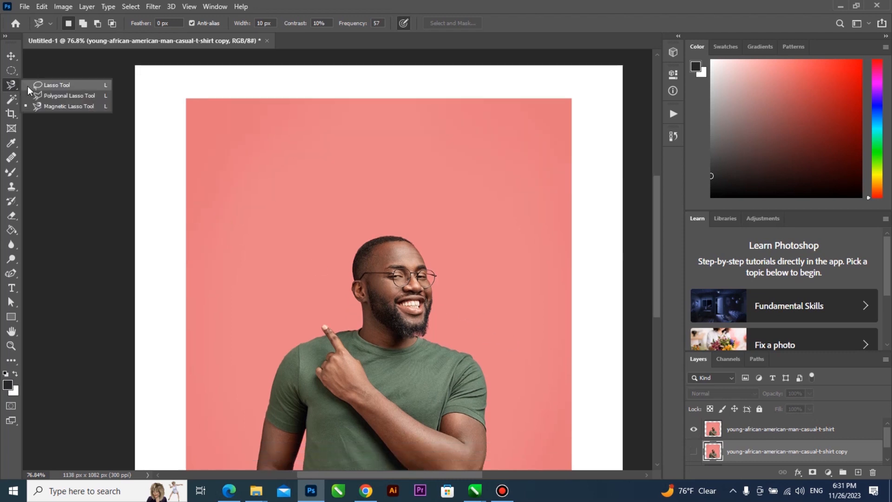
click(68, 96)
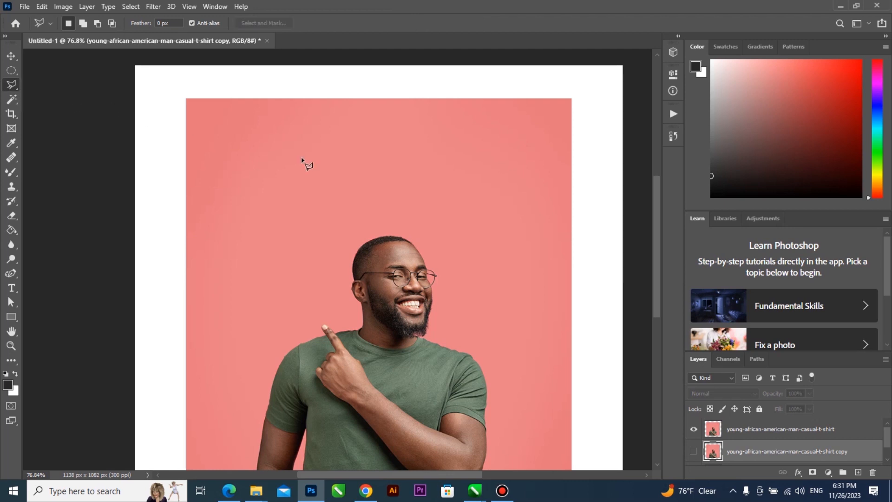
scroll(325, 181, down, 1)
scroll(331, 261, down, 1)
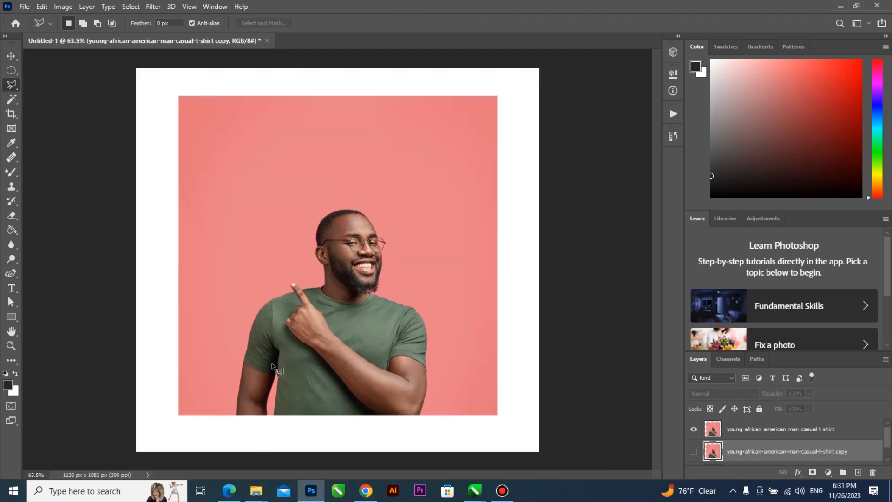
Outline the pink gap between the man's hanging arm and his shirt, and delete it from the original portrait layer.
scroll(278, 429, up, 6)
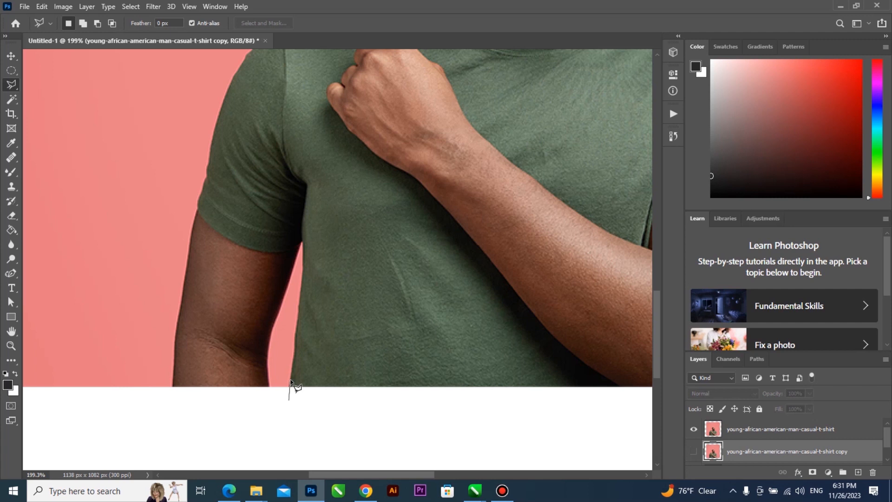
click(301, 242)
scroll(281, 296, up, 2)
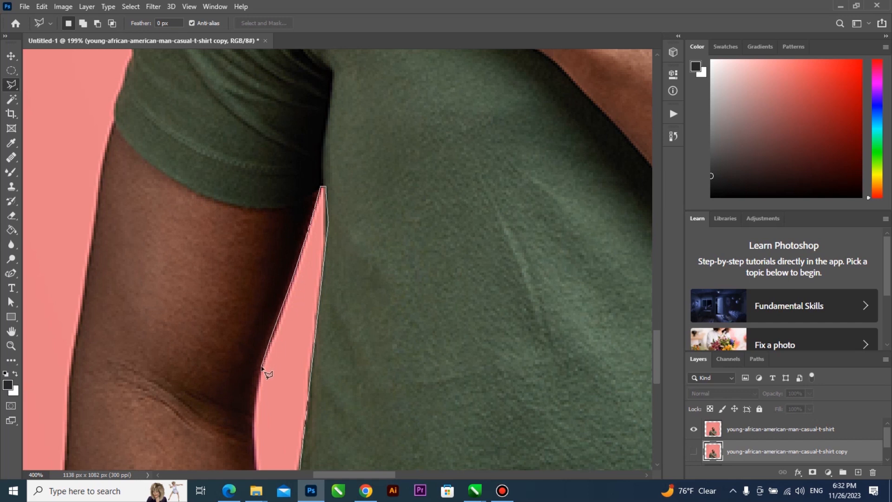
click(257, 381)
scroll(253, 391, down, 1)
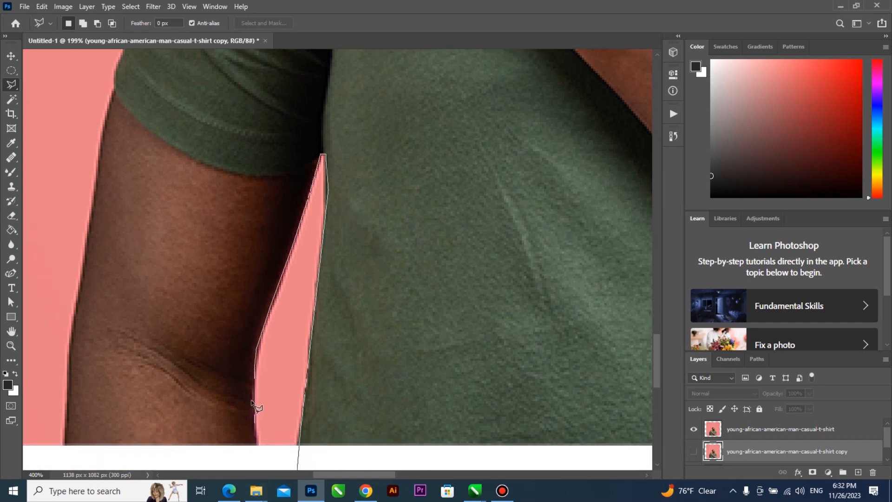
click(256, 446)
scroll(274, 463, down, 1)
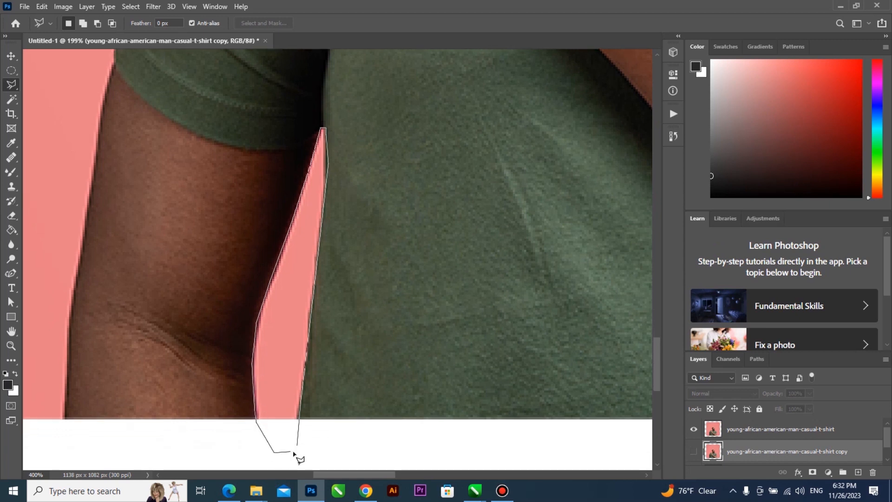
double_click(287, 450)
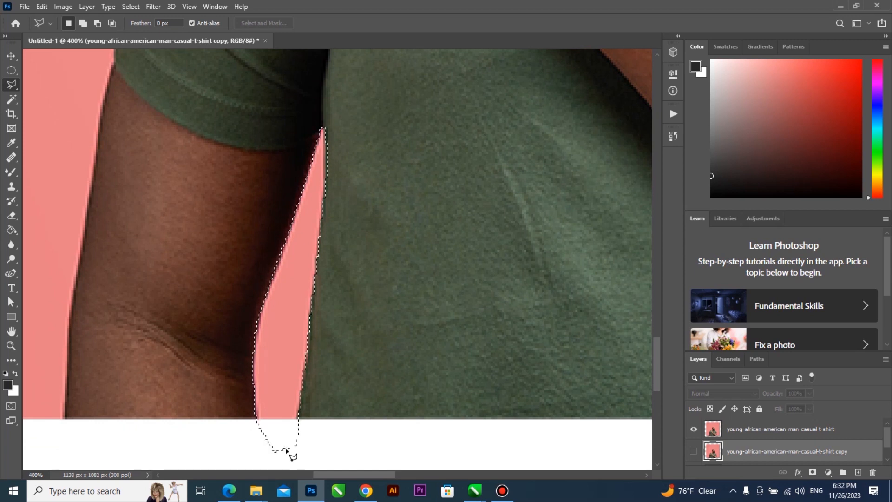
click(739, 431)
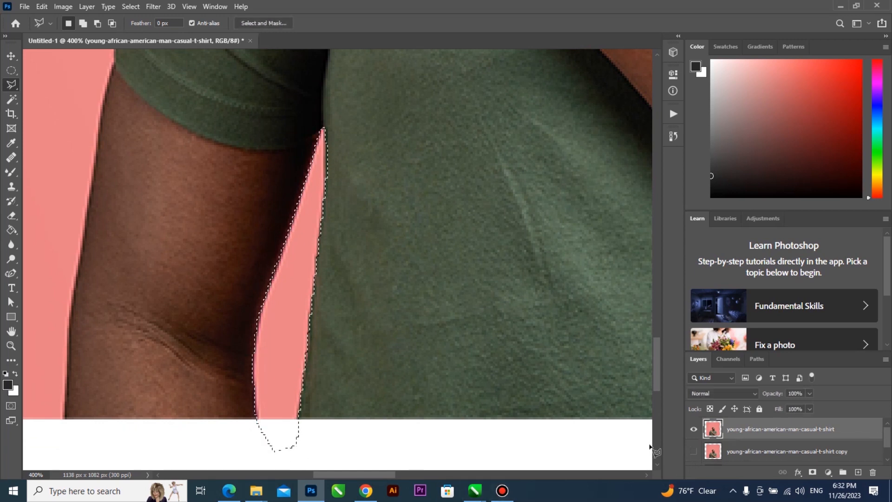
key(Delete)
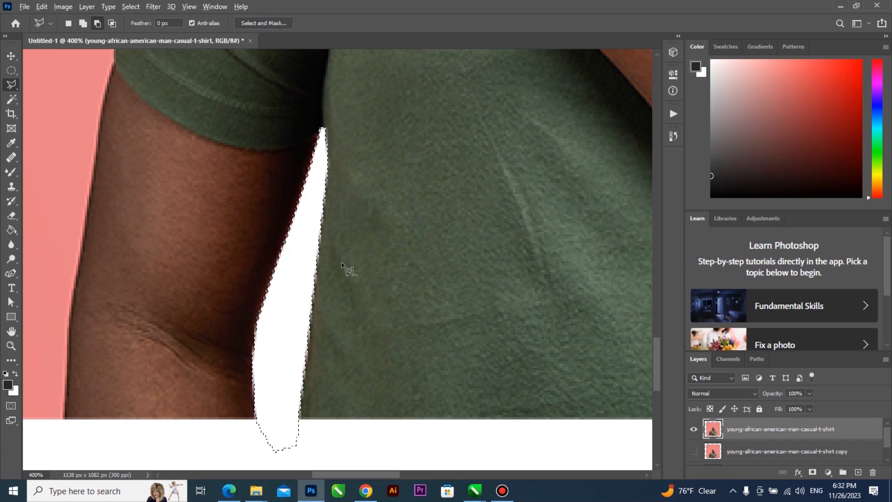
Start a new polygonal outline below the hanging arm and trace the outer arm, sleeve, shoulder and pointing finger up to the neck.
scroll(353, 326, down, 5)
click(215, 379)
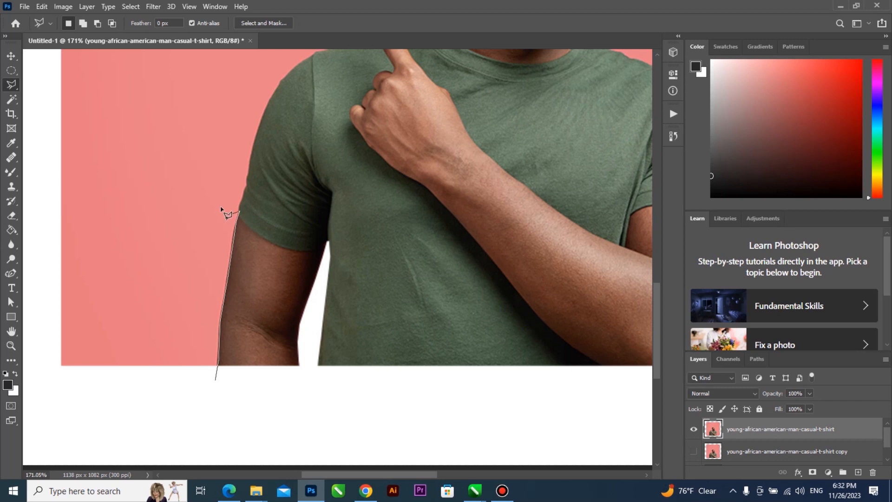
scroll(220, 206, up, 4)
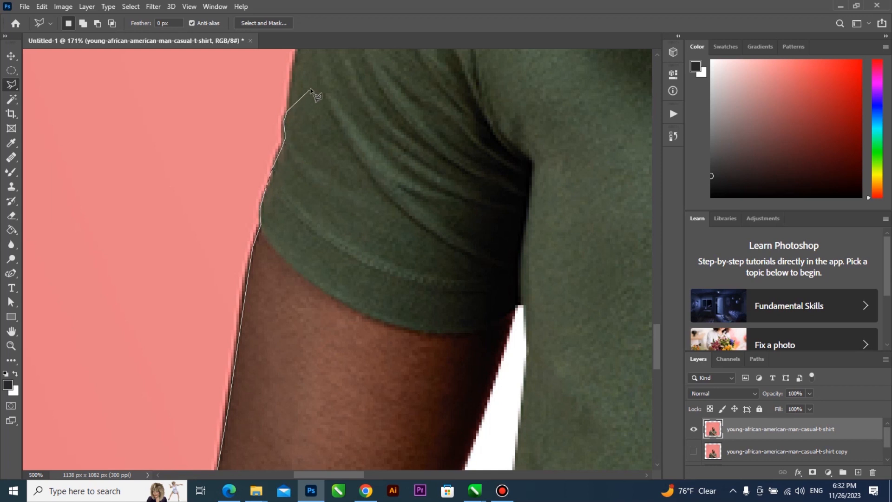
scroll(292, 108, up, 3)
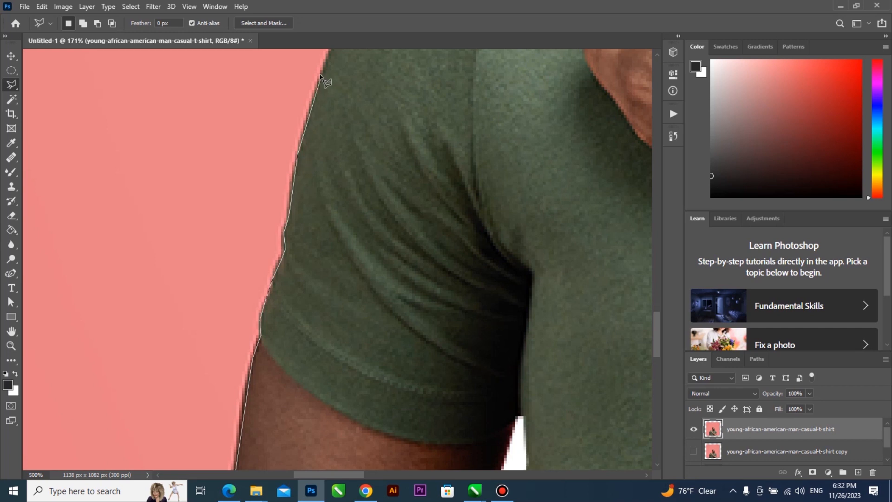
scroll(328, 81, up, 5)
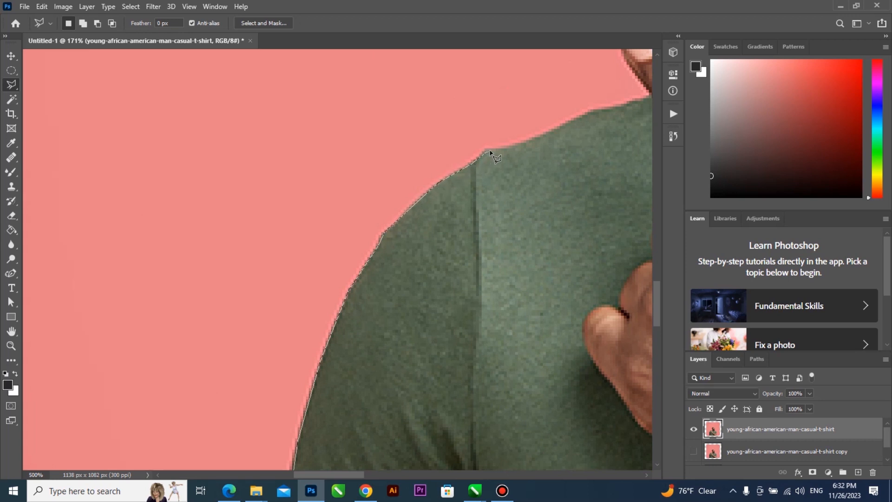
click(605, 112)
drag(623, 107, 520, 304)
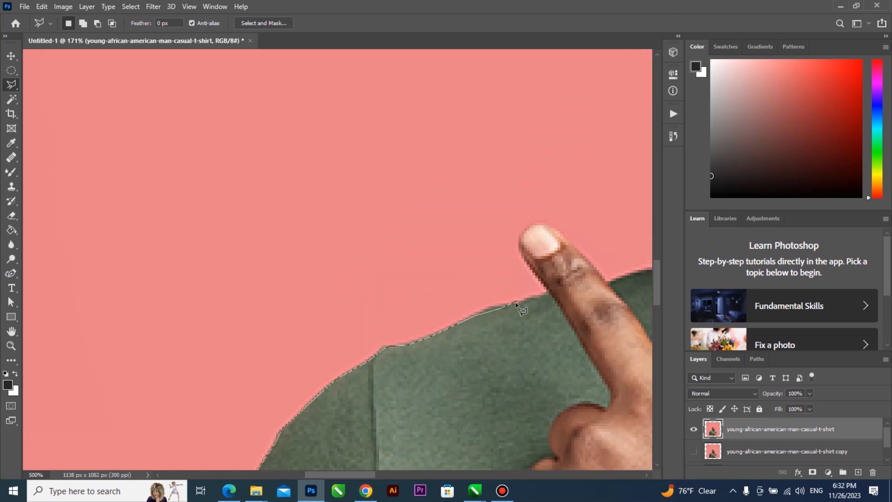
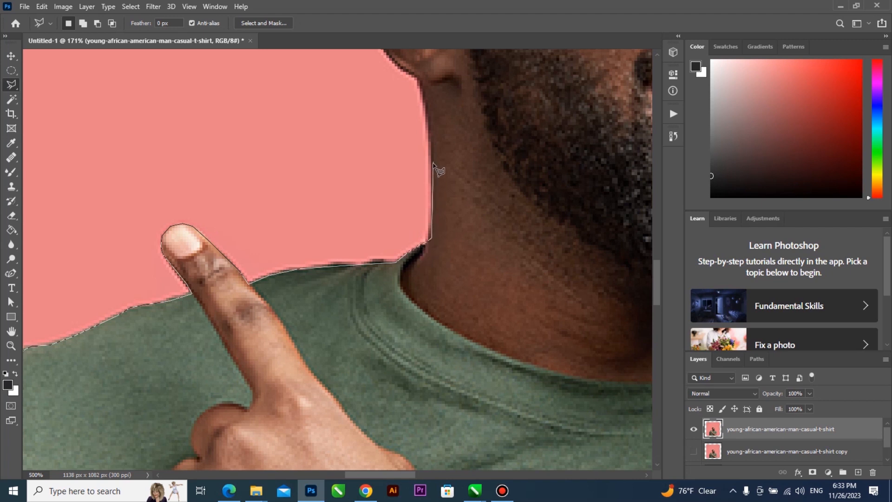
Place several stray outline points across the neck and beard and remove them again one by one.
click(492, 181)
click(525, 124)
click(589, 113)
click(634, 165)
click(606, 249)
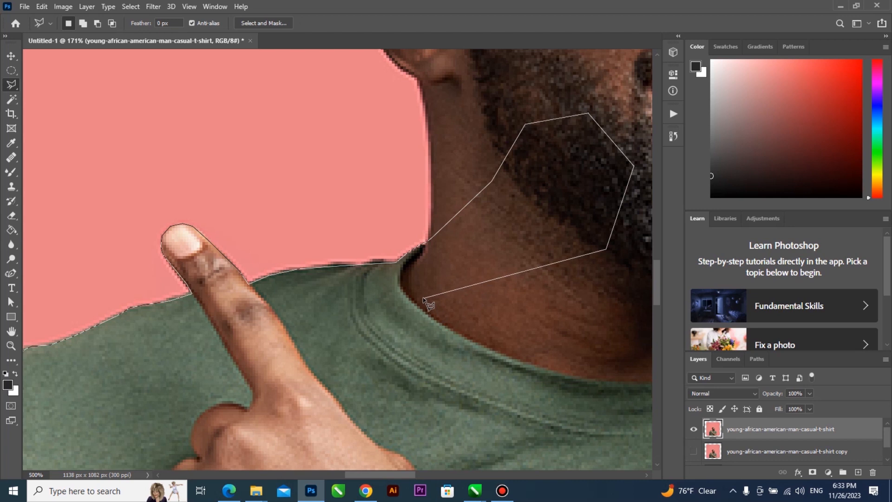
key(BackSpace)
key(BackSpace)
key(BackSpace)
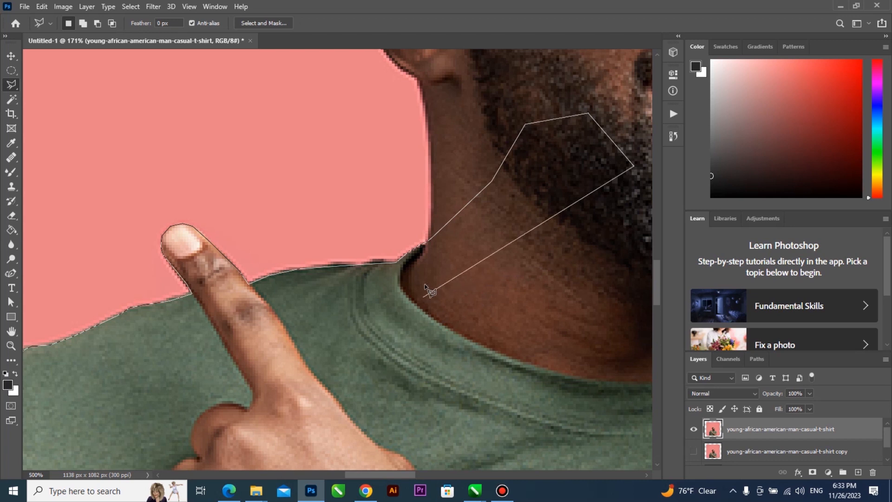
key(BackSpace)
key(BackSpace)
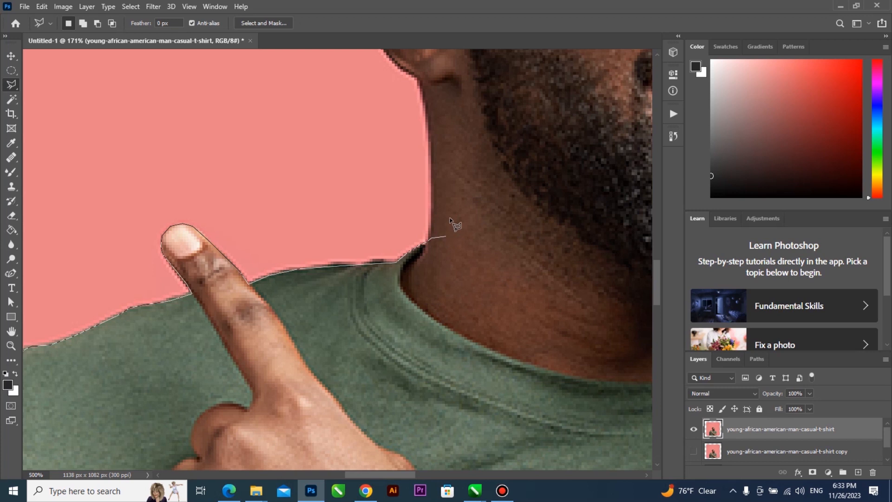
Continue the outline from the shirt collar up the edge of the neck and around the lower ear.
click(429, 238)
click(432, 206)
click(431, 150)
click(423, 89)
scroll(378, 119, up, 3)
click(395, 158)
click(375, 129)
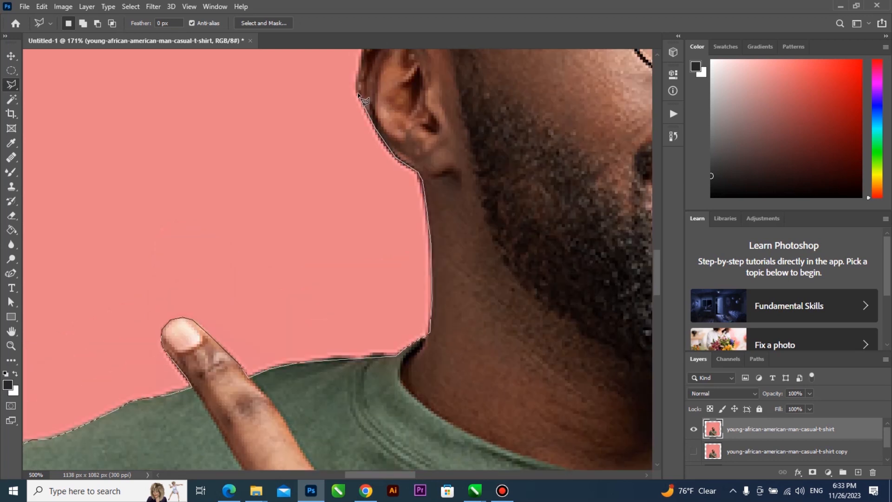
Continue the polygonal outline from the upper ear up the back of the man's head towards the crown.
scroll(357, 84, up, 6)
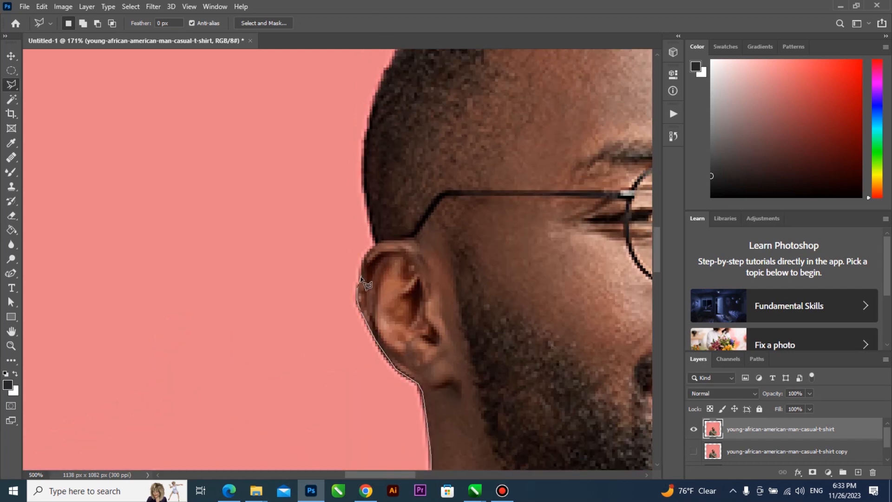
click(378, 244)
click(363, 174)
click(364, 178)
click(366, 139)
scroll(379, 89, up, 5)
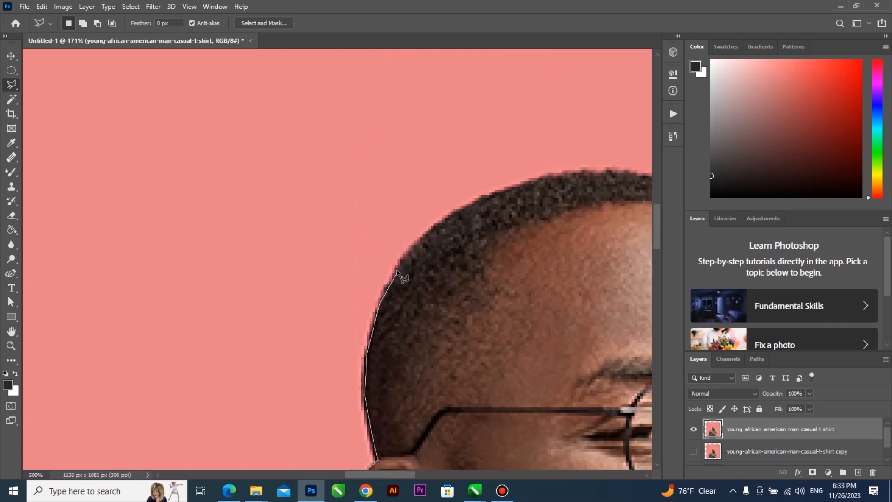
click(397, 268)
click(416, 242)
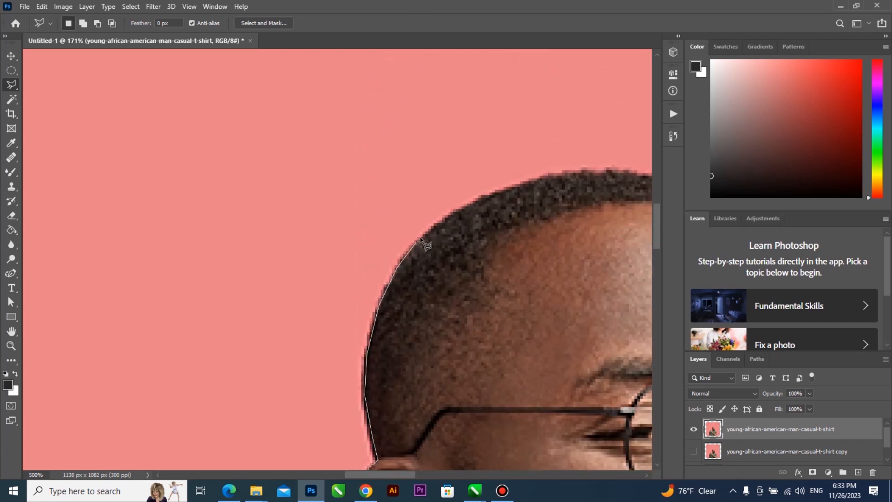
click(455, 214)
click(496, 191)
click(546, 176)
Trace the outline over the top of the head and along the forehead to the glasses' outer lens.
scroll(555, 181, right, 5)
click(365, 172)
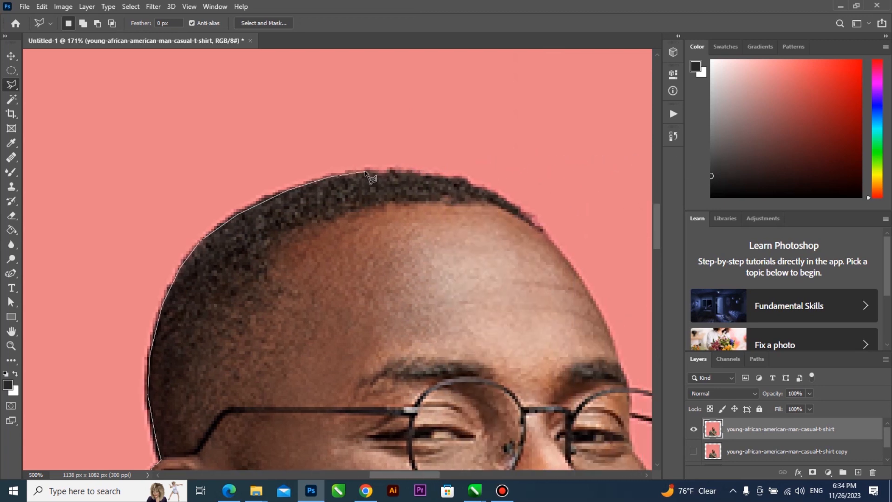
click(428, 174)
click(525, 215)
click(573, 267)
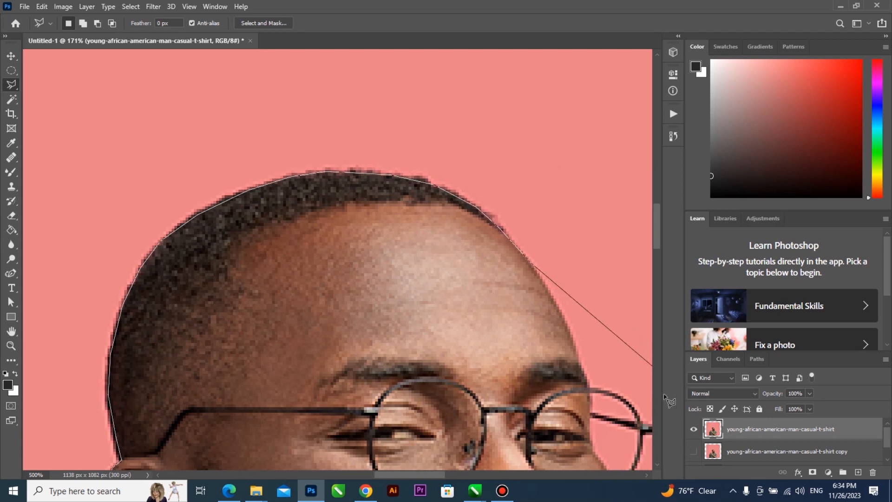
click(479, 304)
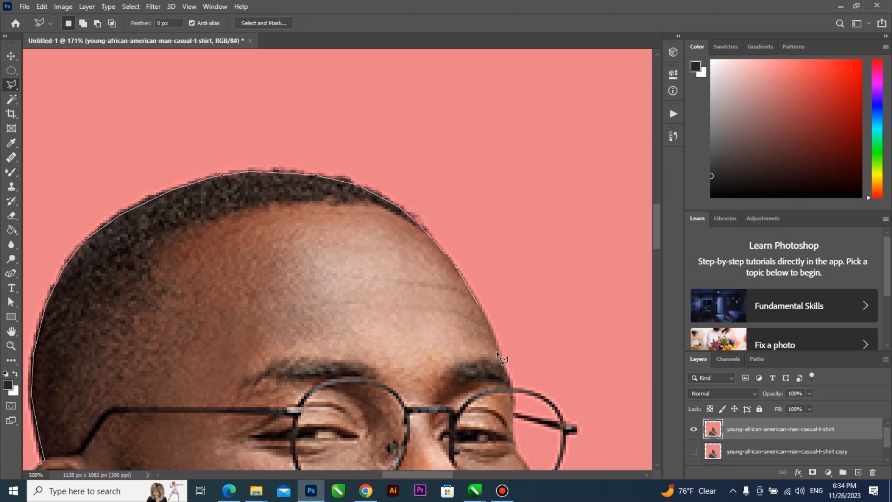
click(510, 388)
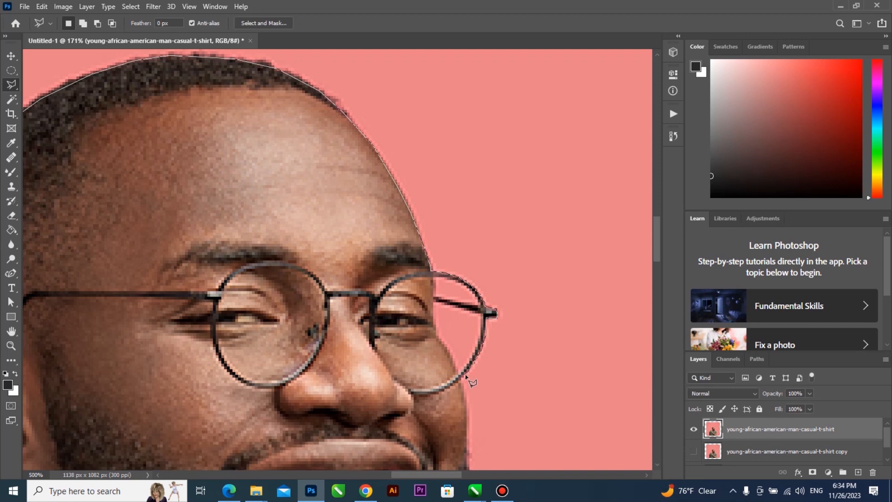
Trace around the glasses, cheek and beard and along the shirt's shoulder, removing the stray outline point on the shoulder.
drag(490, 450, 490, 260)
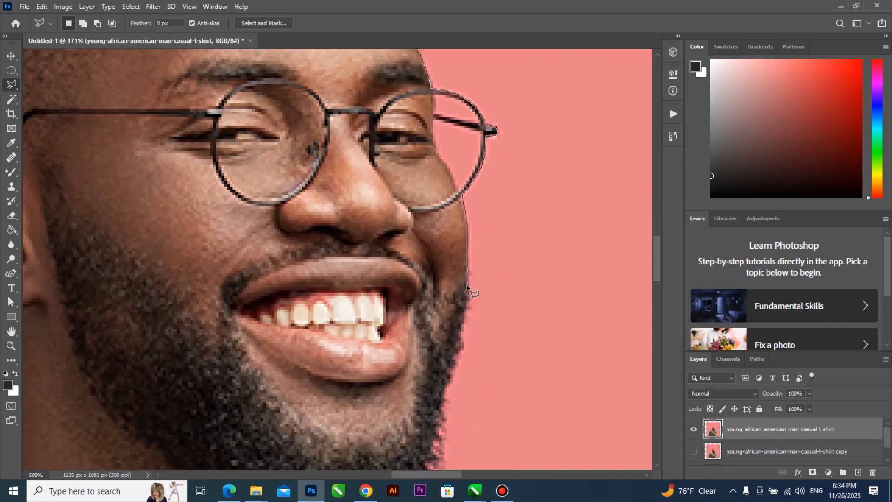
click(442, 401)
mouse_move(457, 485)
click(437, 237)
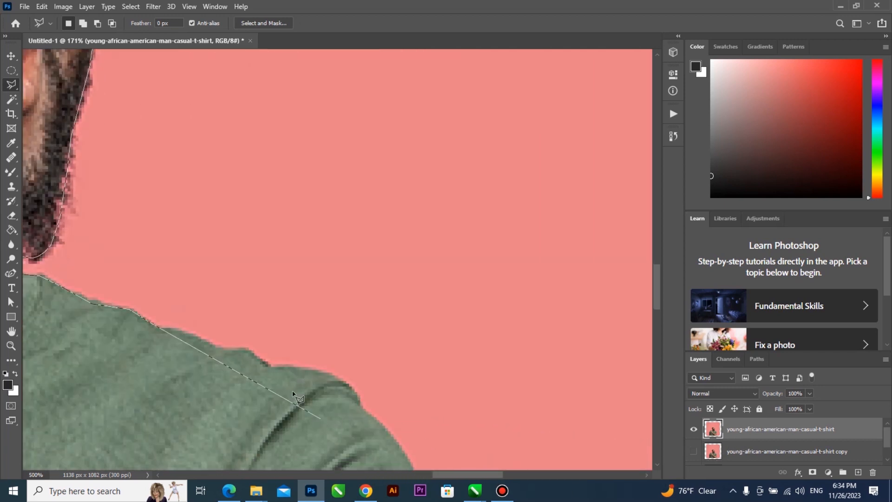
key(BackSpace)
click(361, 408)
click(398, 444)
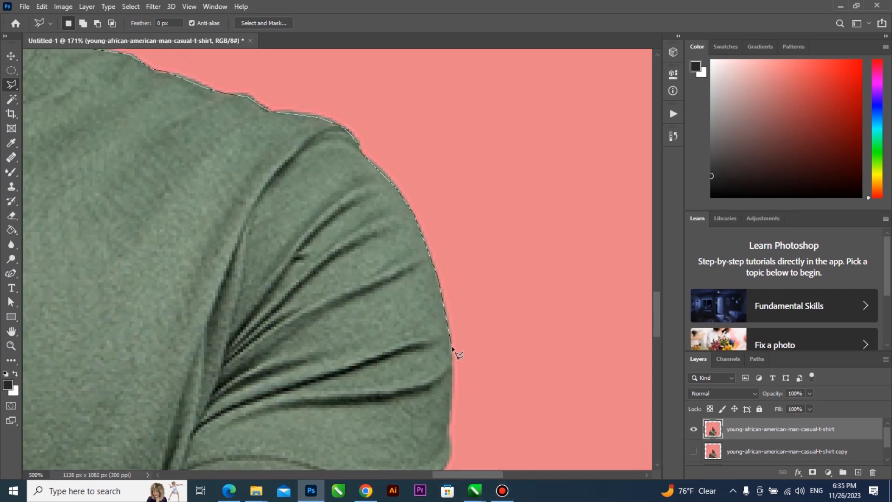
Trace the outer edge of the folded arm's sleeve to just below its hem.
click(448, 429)
scroll(458, 465, down, 4)
click(451, 254)
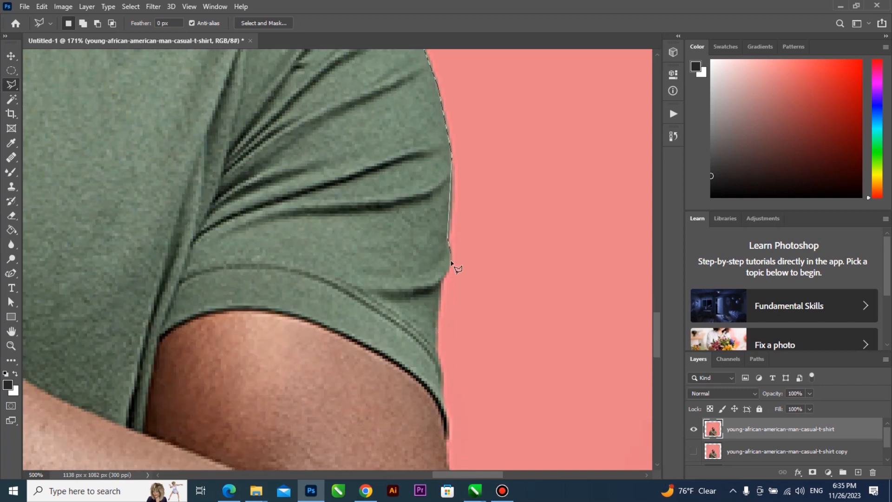
click(449, 266)
click(438, 311)
click(436, 349)
click(447, 414)
click(447, 451)
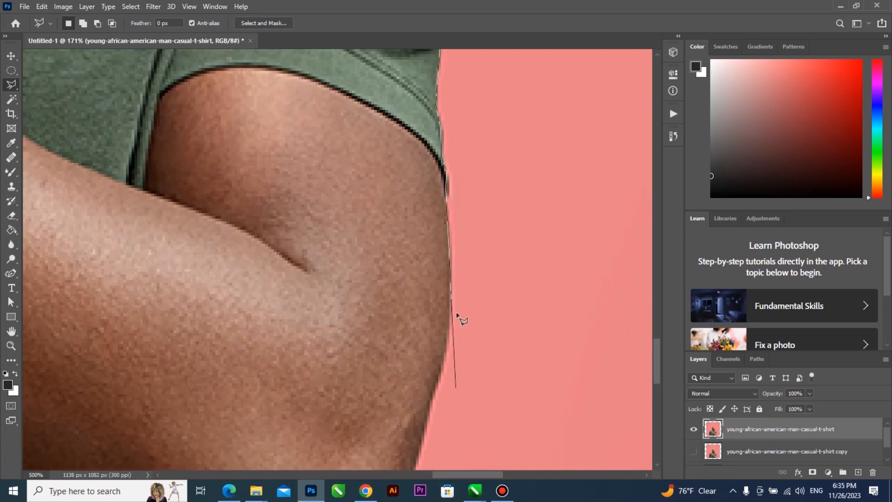
Trace the bare arm around the elbow to the photo's lower edge, and close the selection below the man.
click(451, 281)
click(444, 350)
click(433, 403)
click(421, 441)
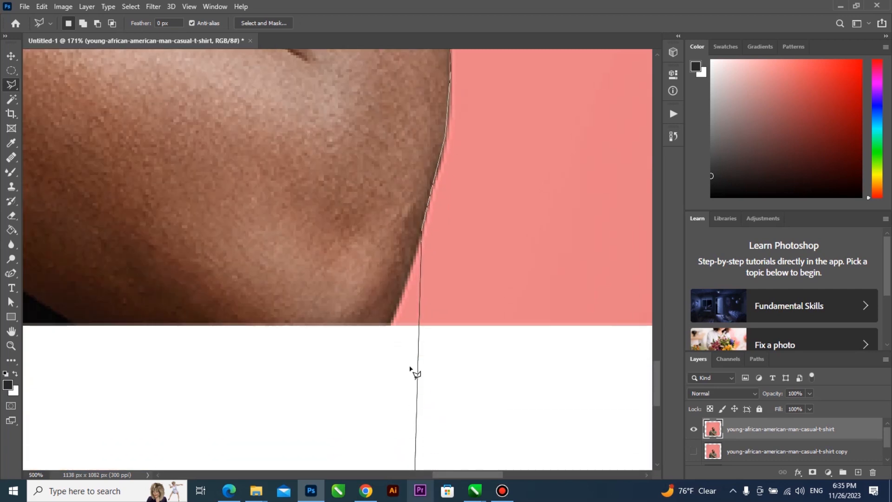
click(393, 286)
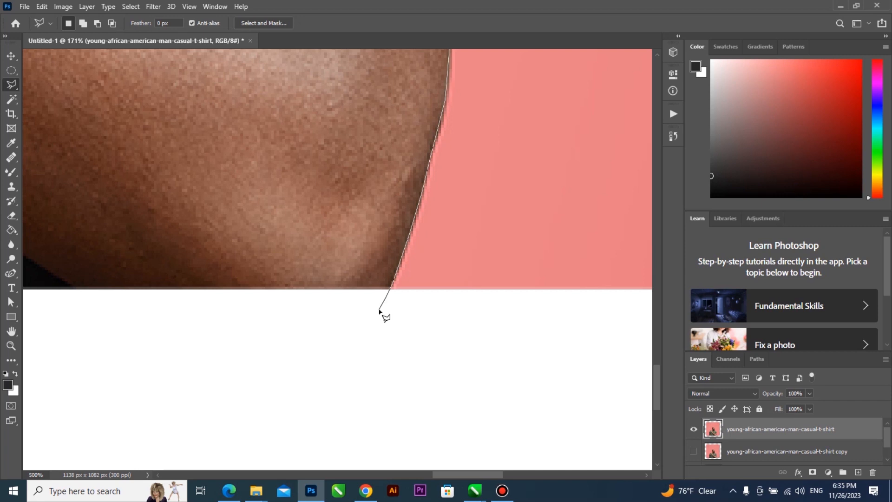
scroll(379, 311, down, 6)
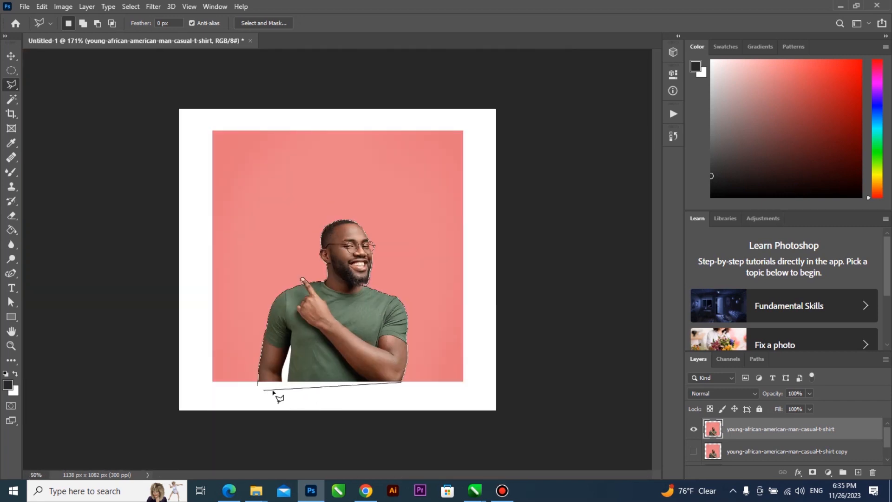
key(Escape)
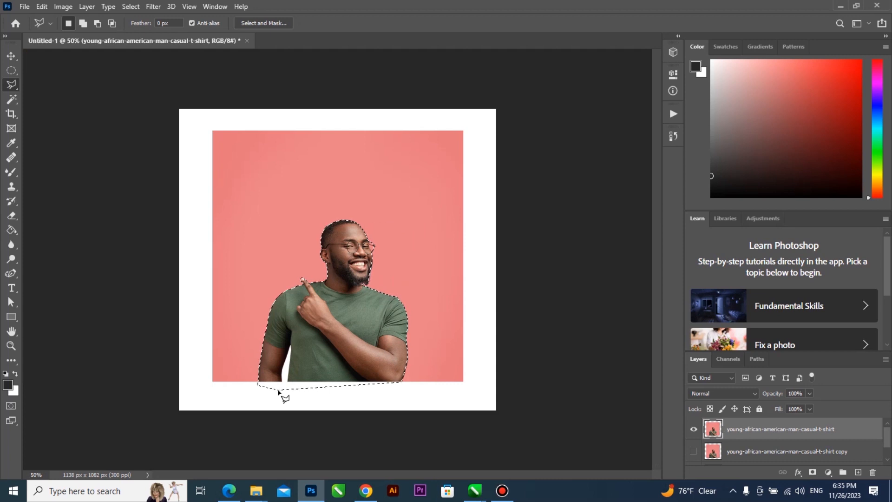
Cut the selected man and paste him onto a new layer, and delete the leftover original portrait layer.
key(Delete)
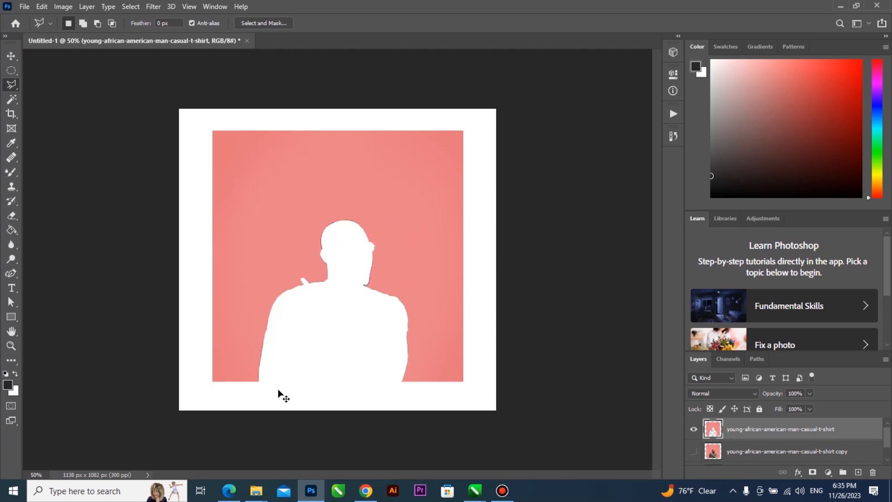
key(ctrl+v)
click(728, 450)
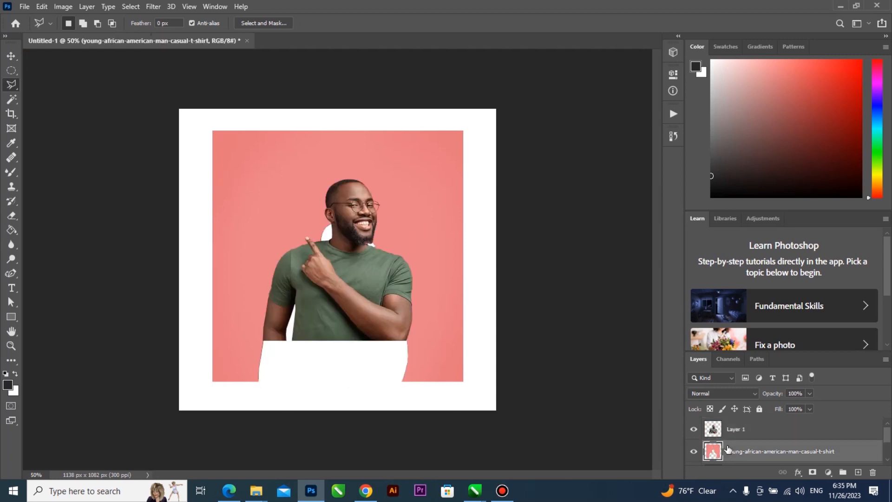
key(Delete)
Try to outline the pink area above the temple arm inside the glasses lens with the portrait copy layer active.
scroll(412, 185, up, 6)
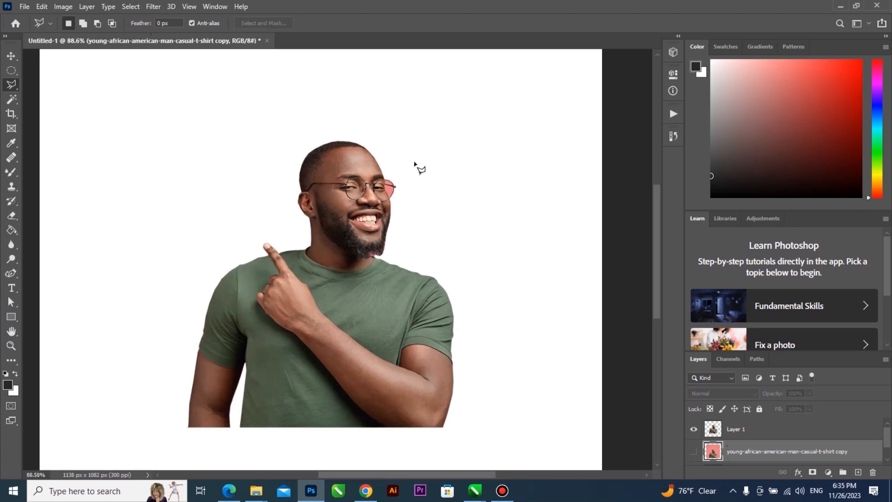
scroll(415, 164, up, 10)
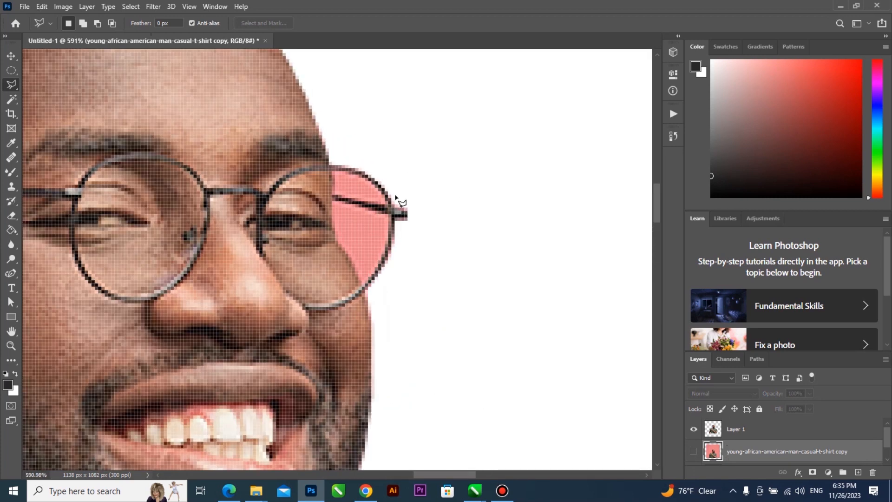
click(388, 207)
click(332, 195)
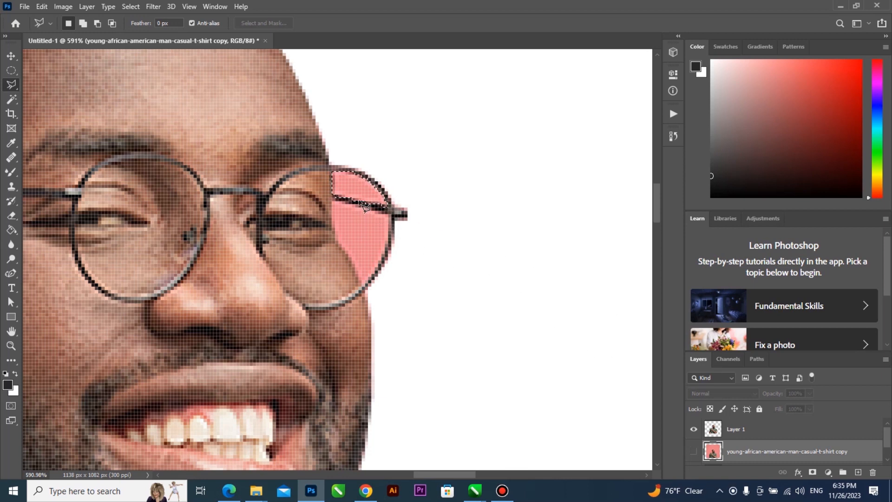
key(Home)
scroll(448, 276, down, 5)
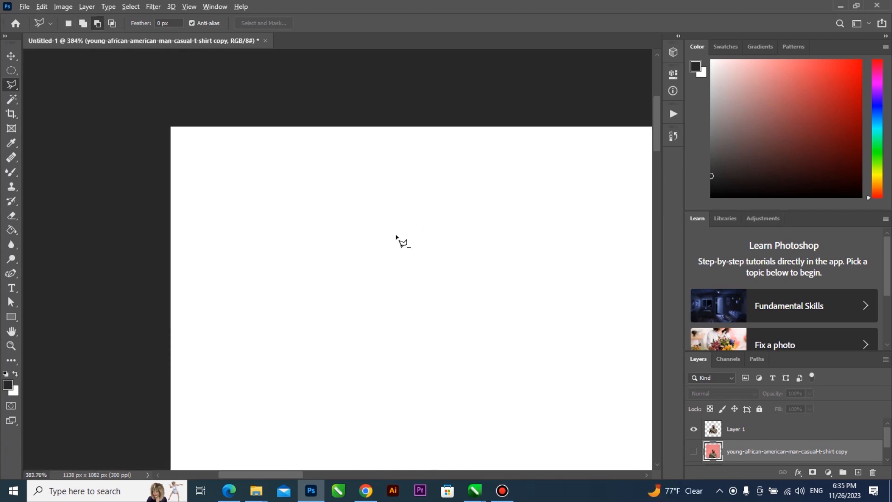
Undo the last edits, including the original portrait layer's deletion, and redo them.
key(ctrl+z)
key(ctrl+z)
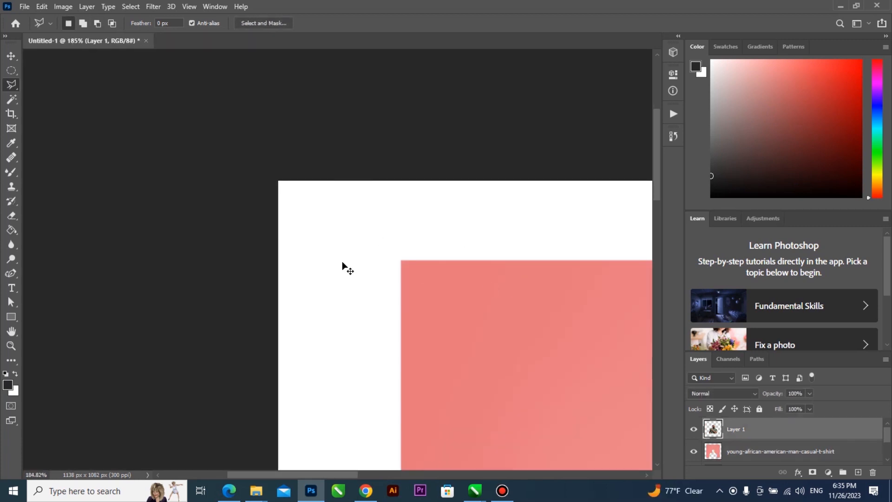
scroll(255, 253, down, 2)
scroll(253, 253, down, 2)
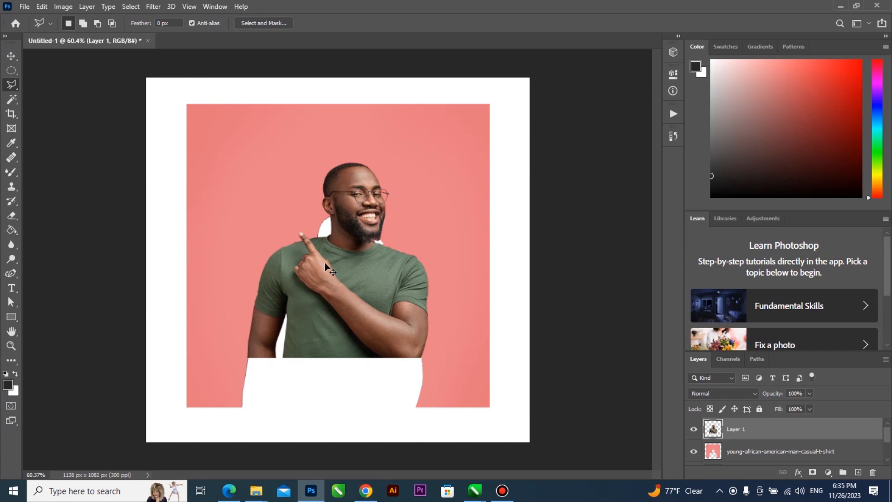
key(ctrl+shift+z)
key(ctrl+shift+z)
Outline the pink area above the temple arm inside the glasses lens and delete it from Layer 1.
scroll(402, 225, up, 5)
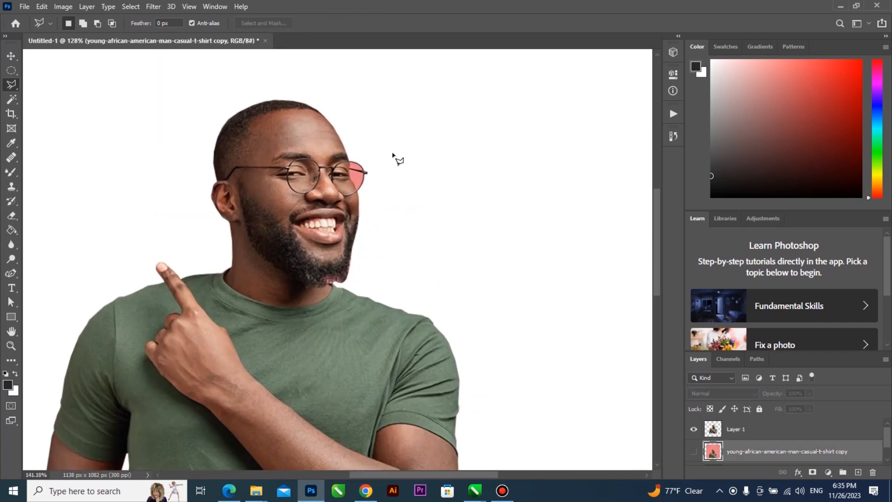
scroll(365, 163, up, 3)
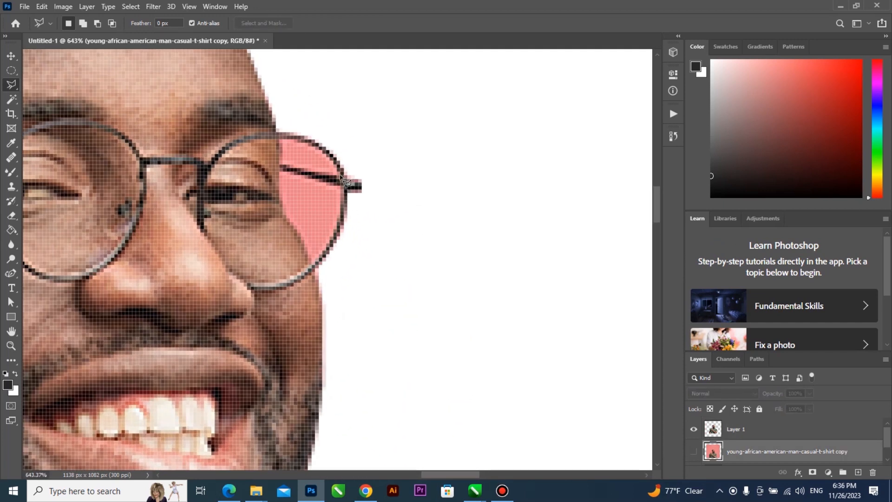
click(345, 185)
click(742, 430)
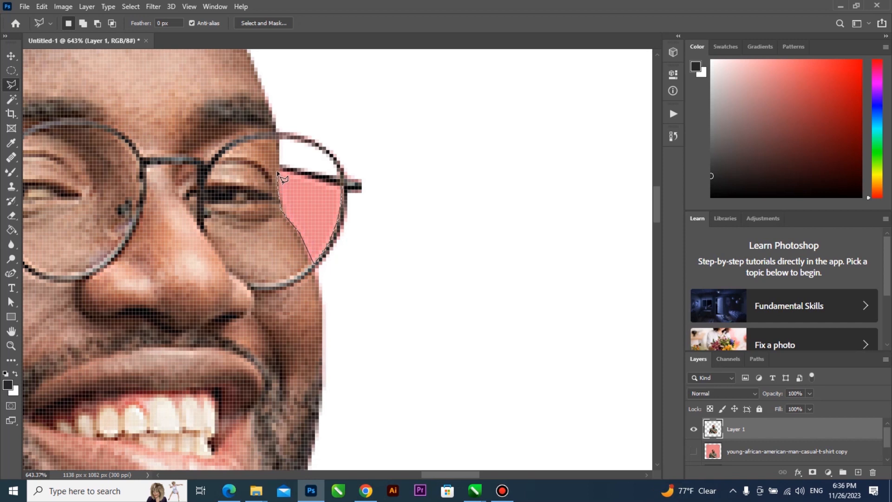
Outline the pink area below the temple arm inside the glasses lens and delete it from Layer 1.
click(281, 171)
click(345, 189)
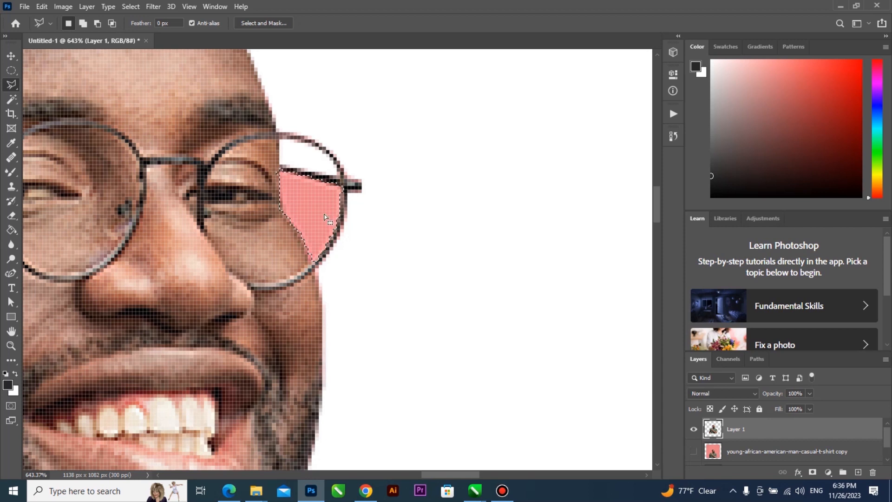
key(Delete)
scroll(334, 233, down, 10)
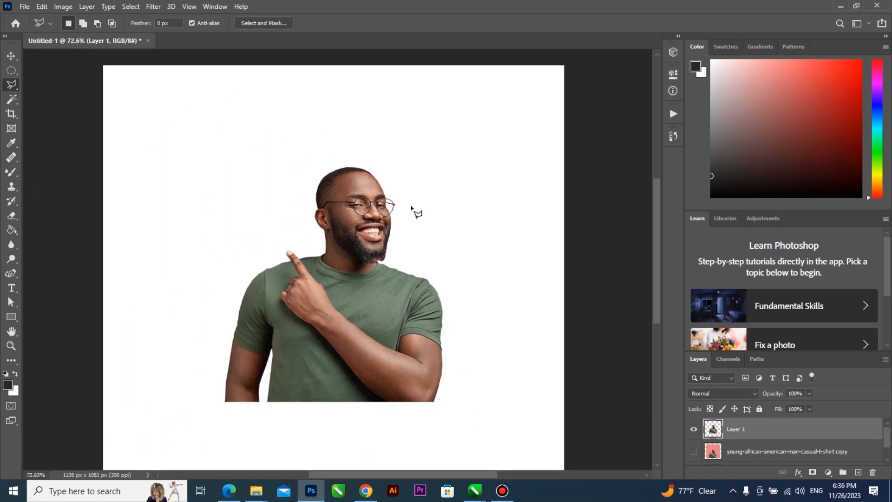
scroll(414, 211, down, 2)
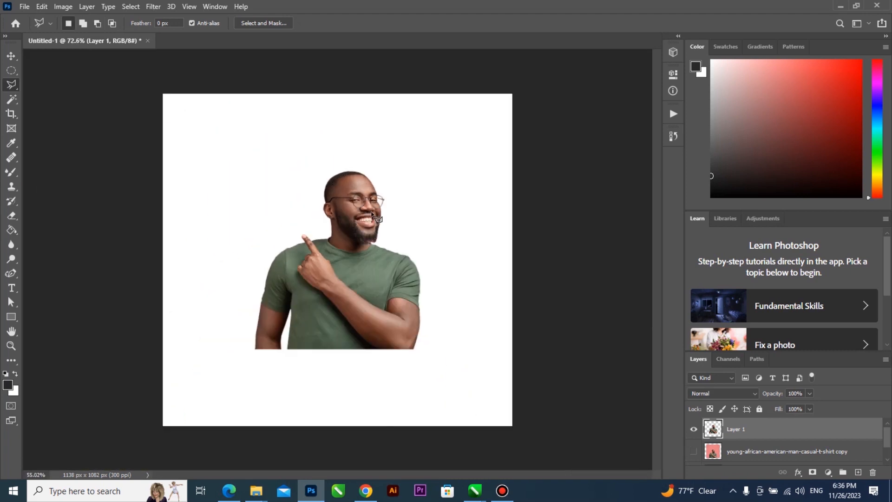
Hide the white Layer 0 background and move the cut-out man slightly to the left.
click(11, 56)
scroll(804, 445, down, 1)
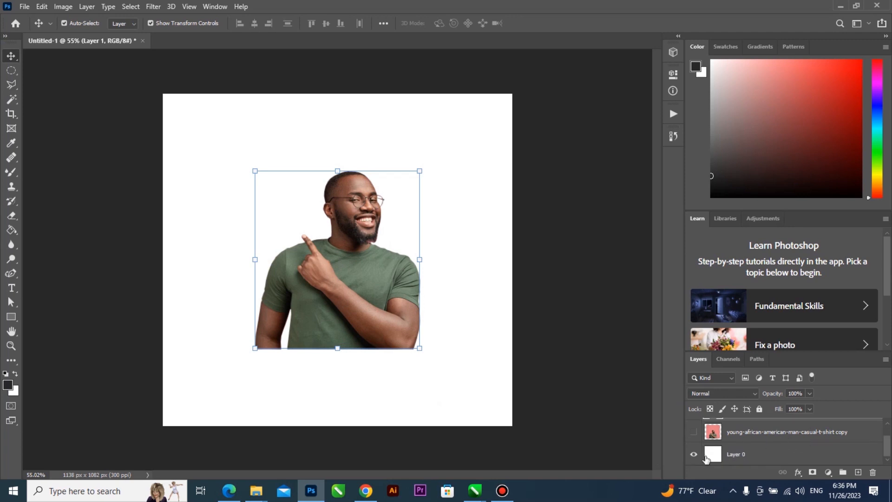
click(693, 455)
drag(428, 121, 322, 112)
mouse_move(251, 124)
mouse_down()
mouse_move(231, 154)
mouse_move(286, 111)
mouse_up()
drag(253, 156, 281, 130)
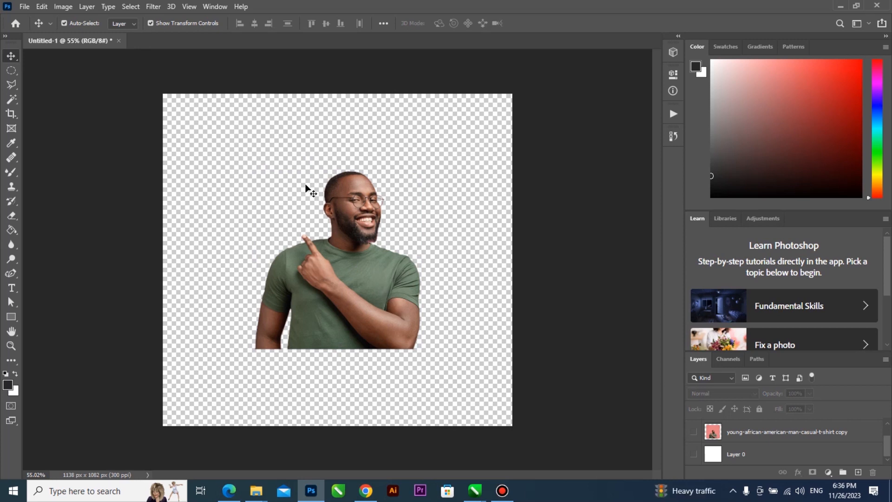
mouse_move(349, 291)
mouse_down()
mouse_move(333, 279)
mouse_move(341, 260)
mouse_move(339, 291)
mouse_up()
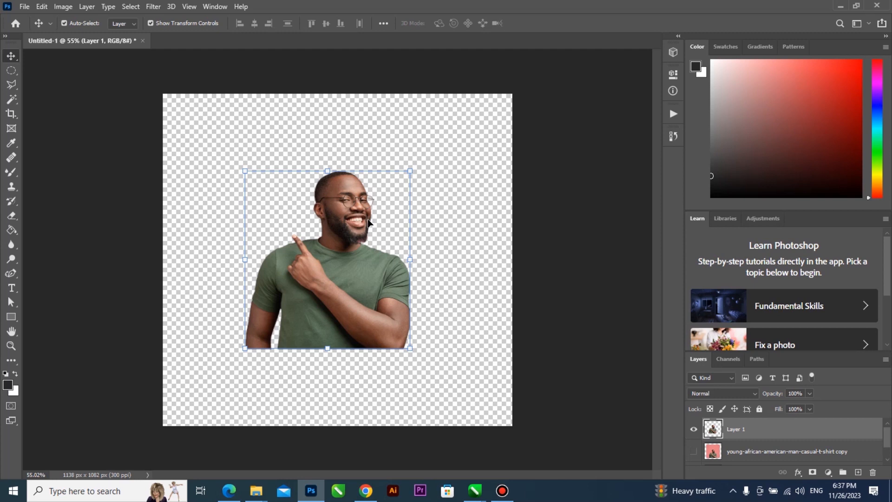
Save the document to the Desktop as a Photoshop file named Picture Edit, with maximum compatibility enabled.
key(ctrl)
key(ctrl+s)
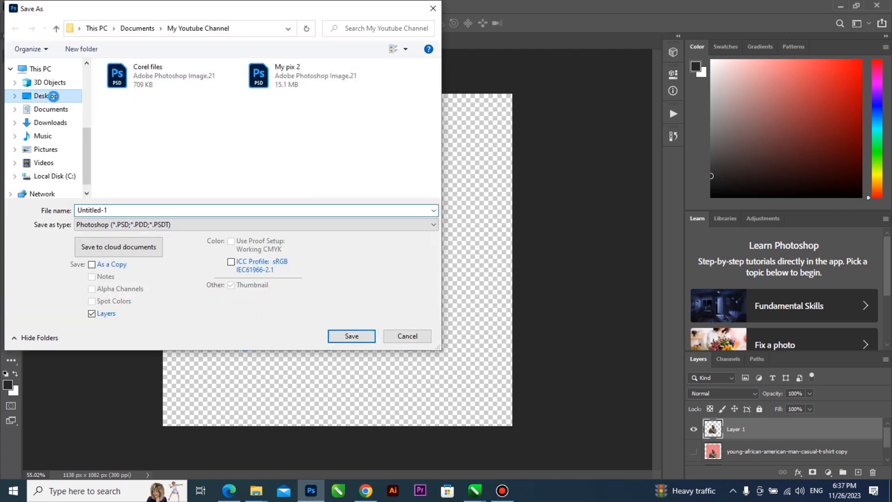
text(Picture Edit)
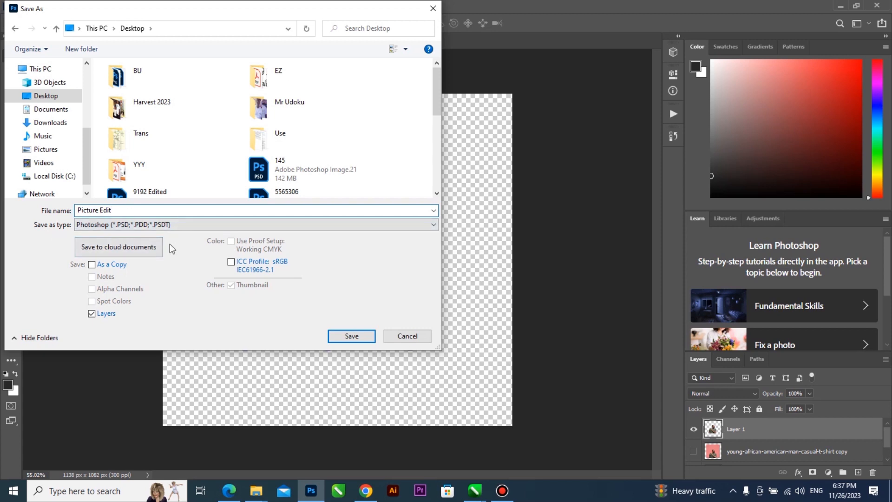
click(352, 336)
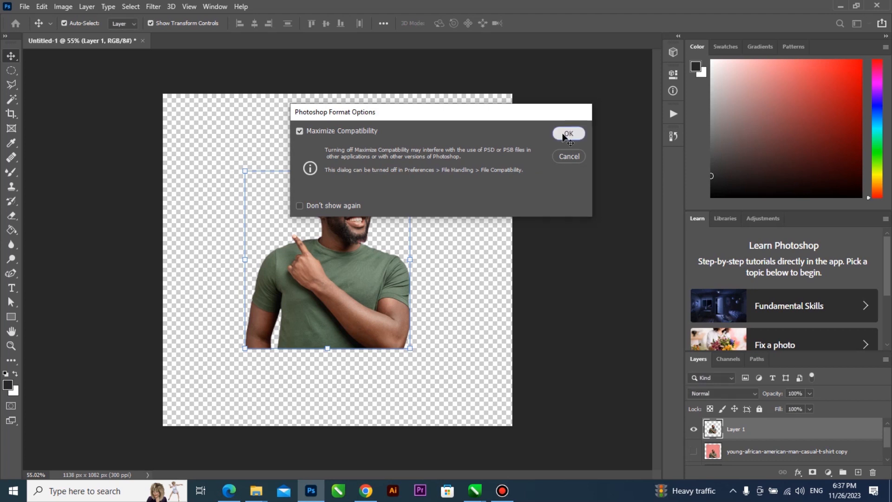
click(567, 133)
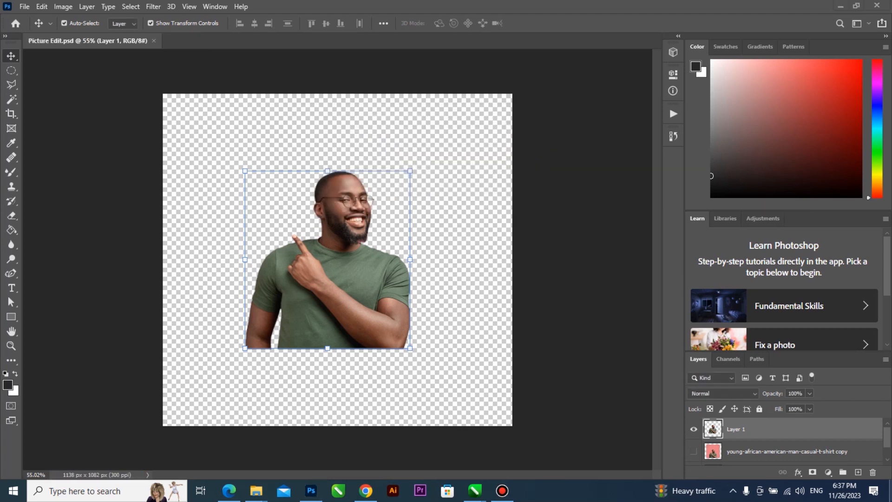
Copy the Picture Edit file from the desktop, switch to the Untitled-1 document in CorelDRAW and paste it onto the page.
click(889, 491)
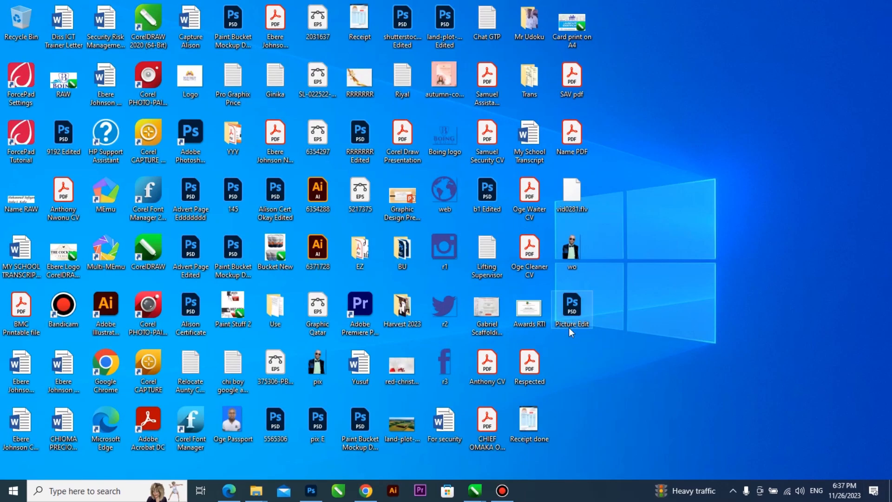
right_click(571, 305)
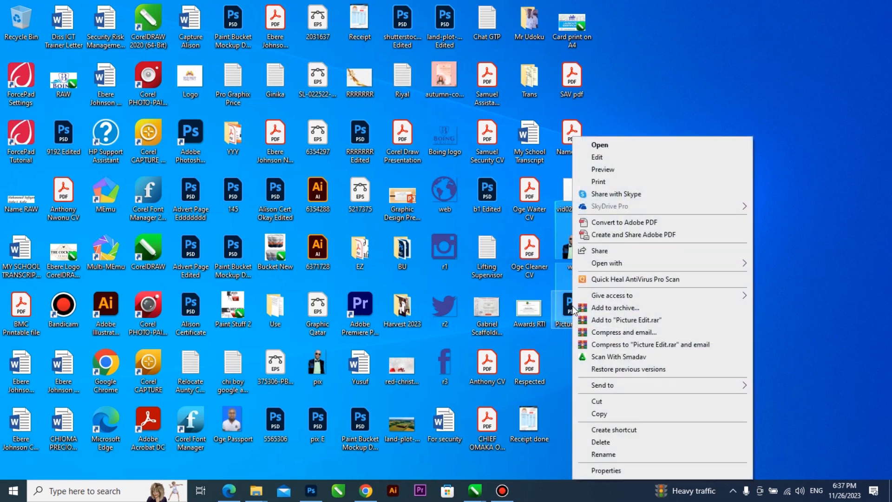
click(676, 415)
mouse_move(474, 495)
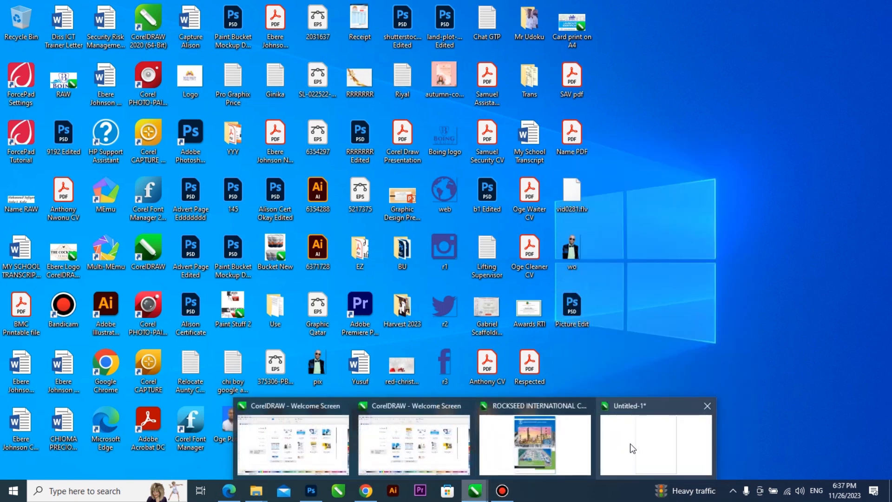
click(629, 446)
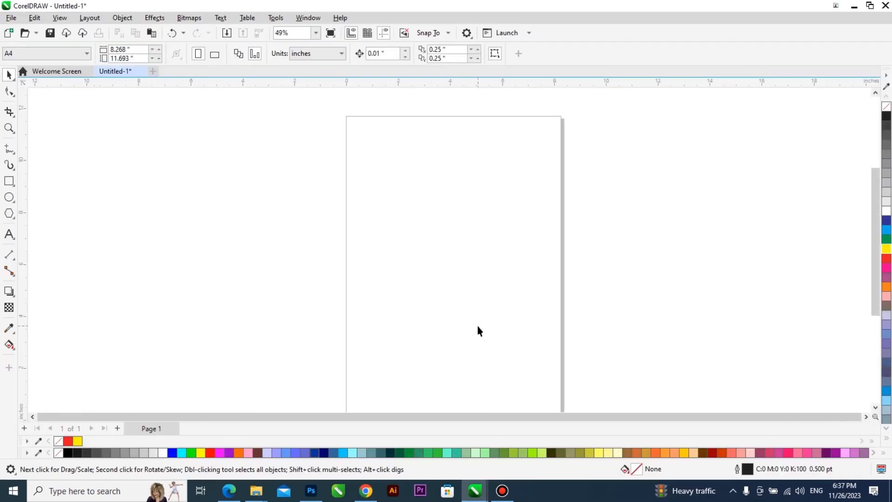
key(ctrl+v)
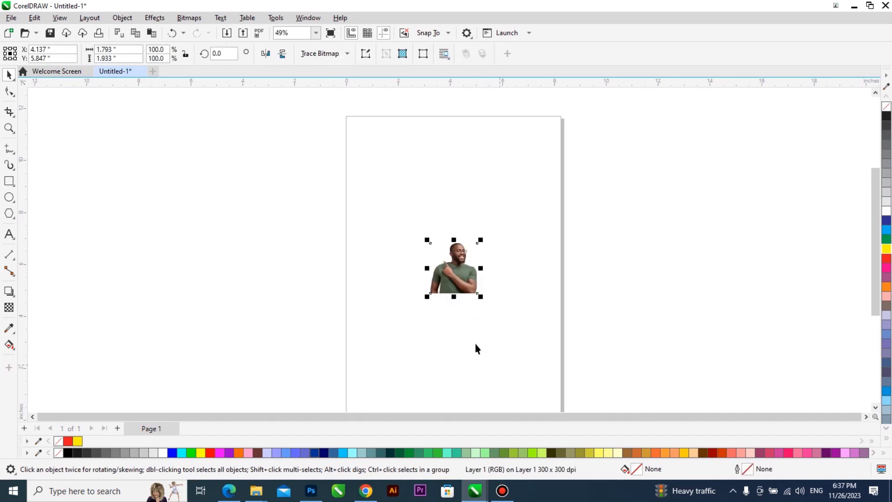
Enlarge the pasted man to about 5.02 by 5.42 inches and place him in the lower middle of the page.
drag(483, 296, 564, 385)
drag(492, 323, 446, 297)
scroll(446, 297, down, 1)
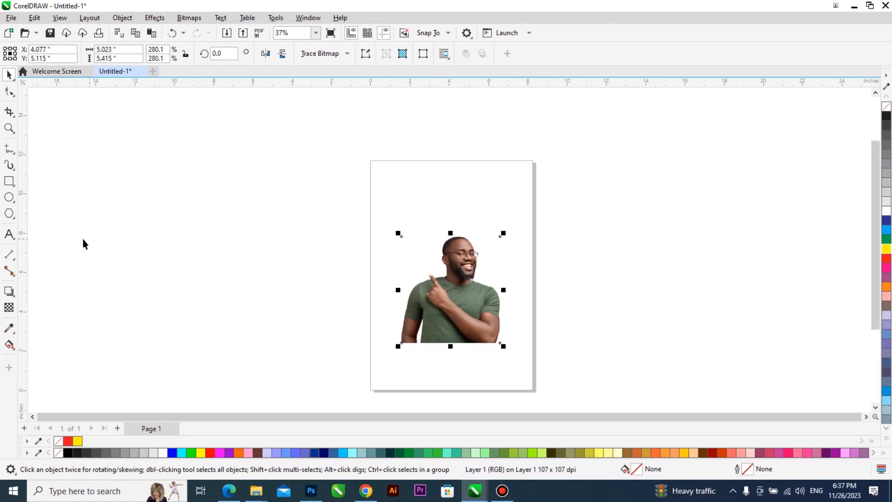
Add a page-sized rectangle behind the cut-out man, fill it with yellow and inspect the cut-out's edges.
click(51, 213)
double_click(9, 181)
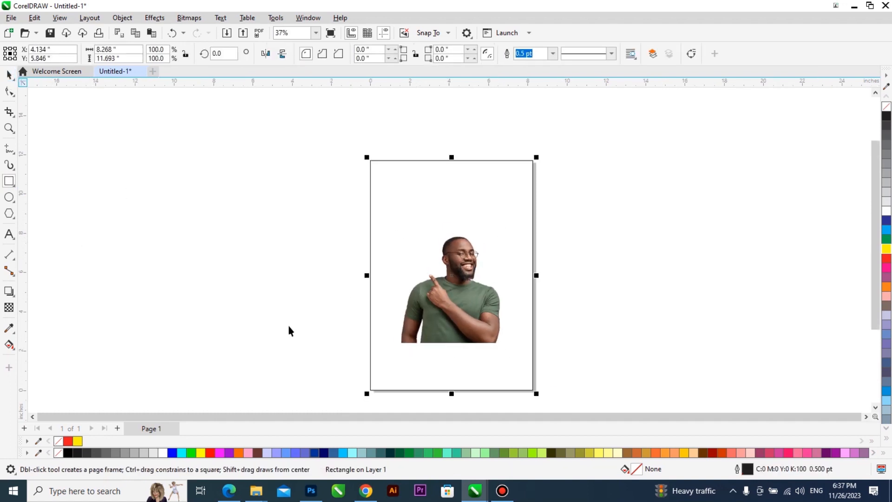
key(space)
click(77, 441)
scroll(458, 317, up, 2)
scroll(457, 317, up, 2)
scroll(416, 344, down, 2)
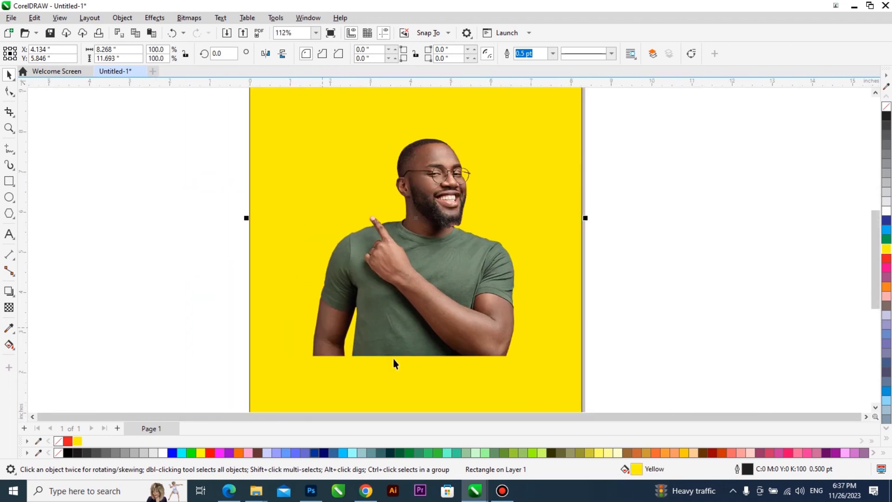
scroll(454, 211, up, 2)
scroll(344, 230, down, 3)
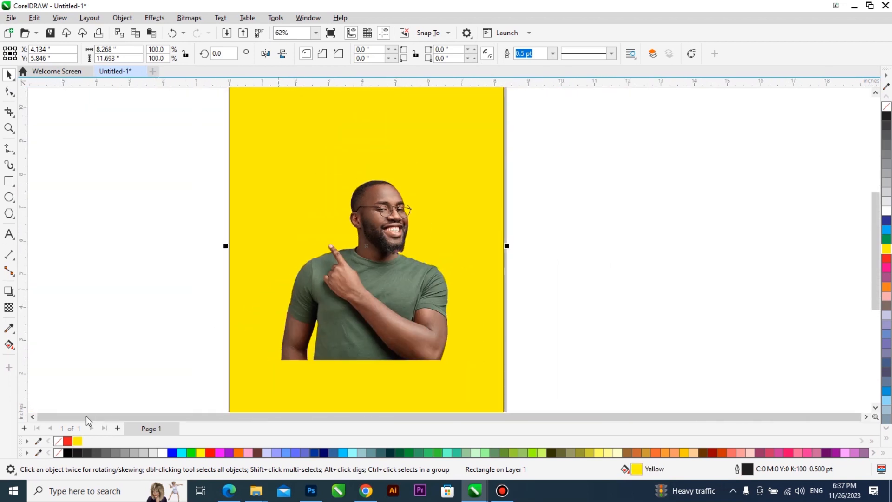
Try other fill colours on the page rectangle behind the man: red, and green #339966.
click(68, 441)
scroll(446, 259, down, 2)
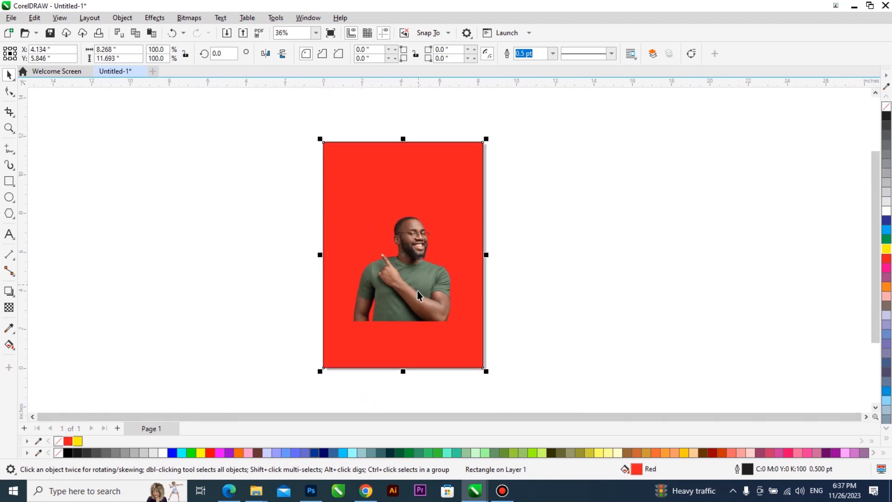
click(392, 454)
click(444, 453)
scroll(402, 402, up, 3)
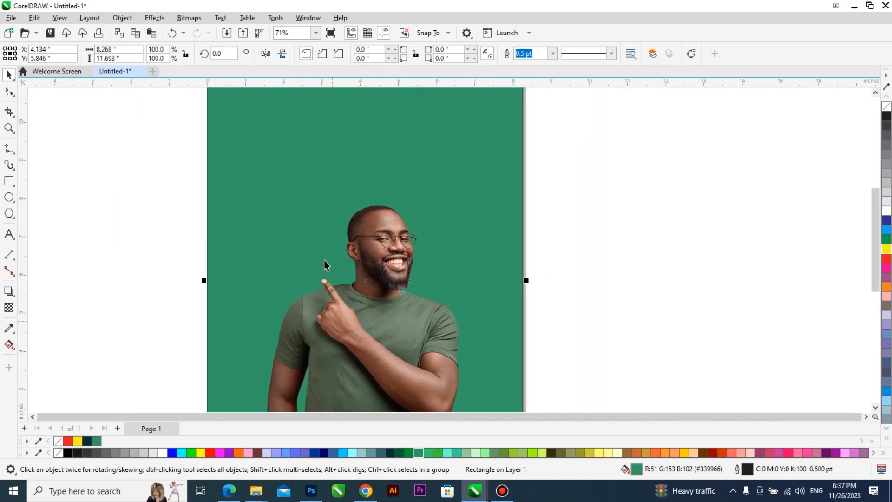
Paste the original young-african-american-man-casual-t-shirt photo from Downloads into the CorelDRAW page and place it near the page's upper edge at about 4.1 inches wide.
mouse_move(244, 497)
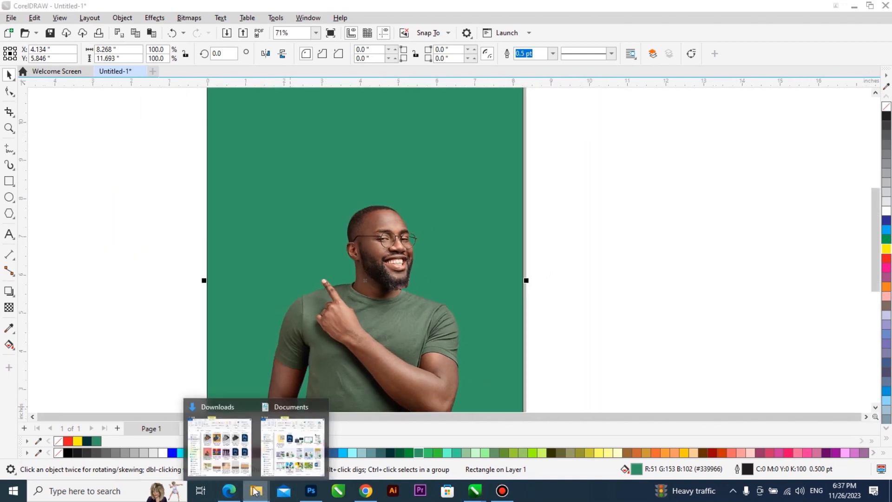
click(235, 464)
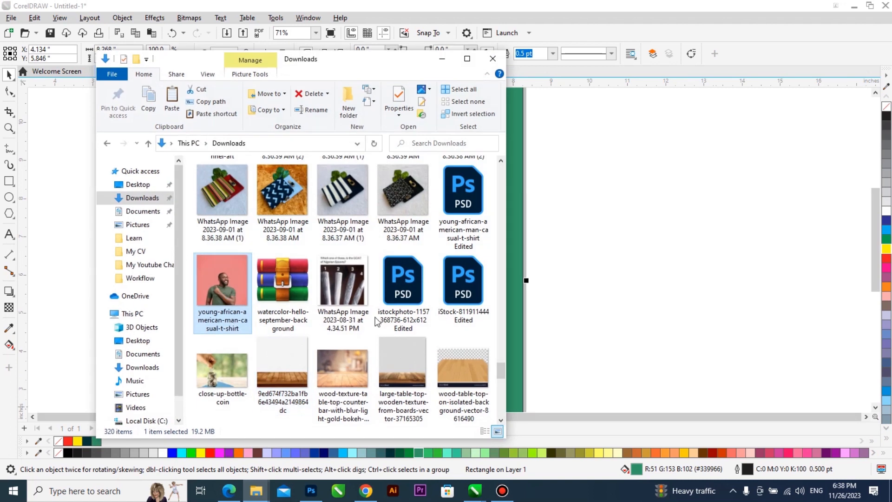
click(579, 271)
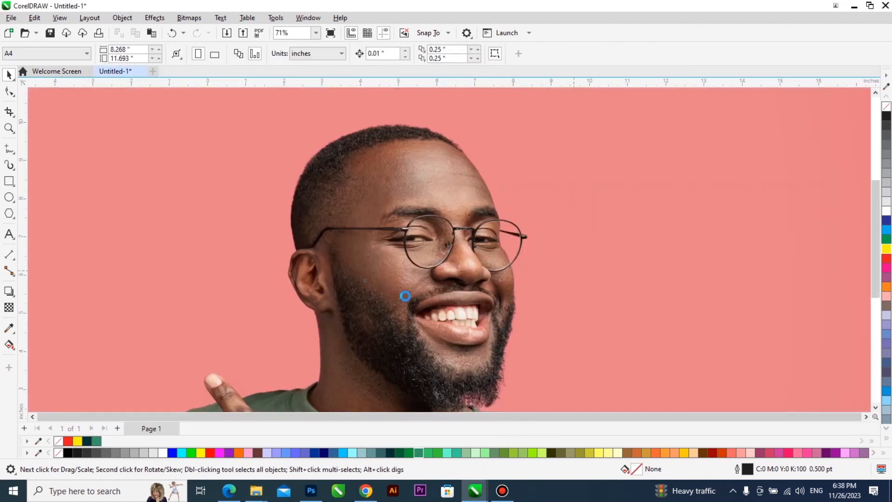
scroll(412, 302, down, 5)
drag(567, 145, 476, 219)
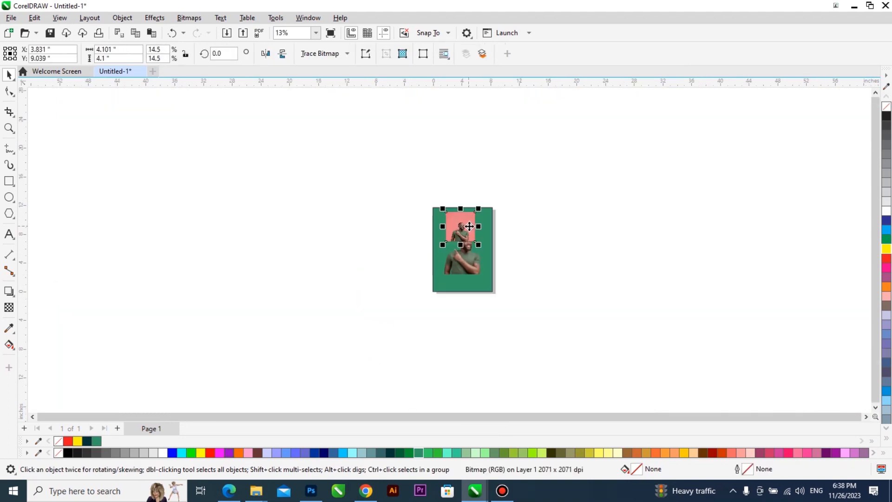
scroll(474, 223, up, 5)
scroll(473, 226, up, 6)
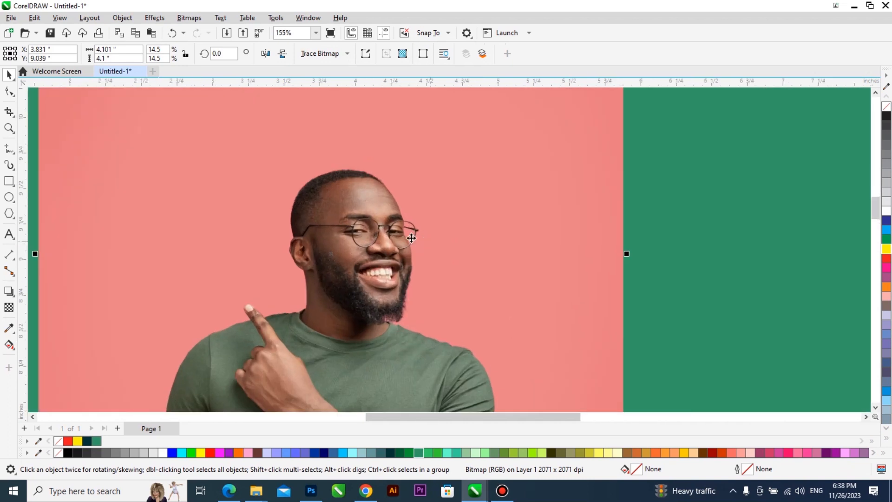
Draw a rectangle about 0.022 by 0.029 inches on the pink gap inside the lens, trim the photo with it and delete the rectangle.
scroll(70, 183, down, 1)
click(8, 181)
scroll(399, 244, up, 5)
drag(344, 226, 365, 251)
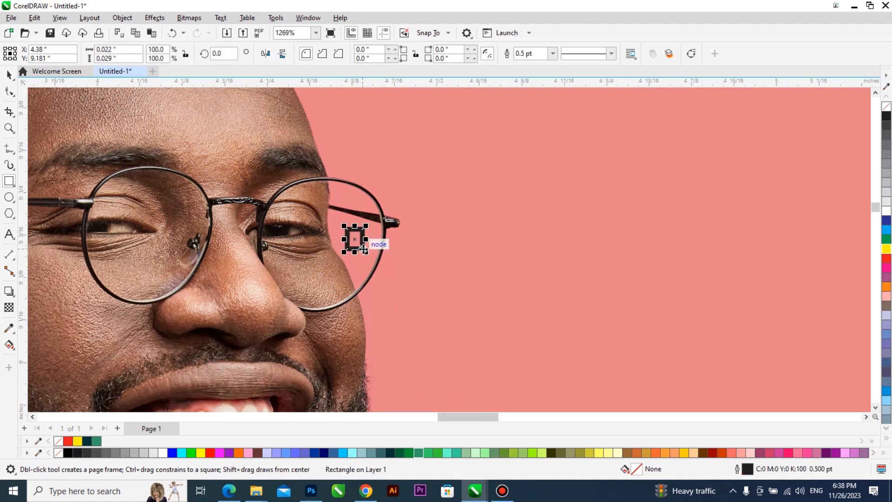
key(space)
scroll(352, 224, down, 2)
scroll(353, 226, down, 2)
shift+click(393, 171)
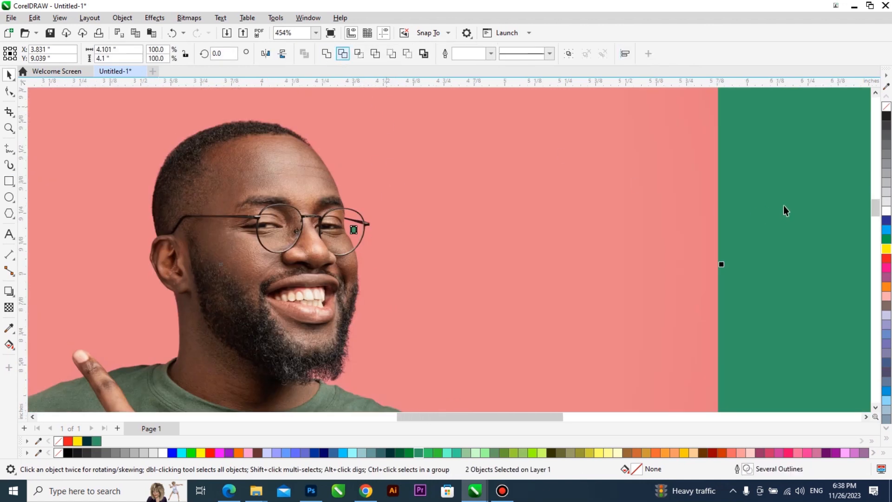
click(354, 229)
click(355, 232)
key(Delete)
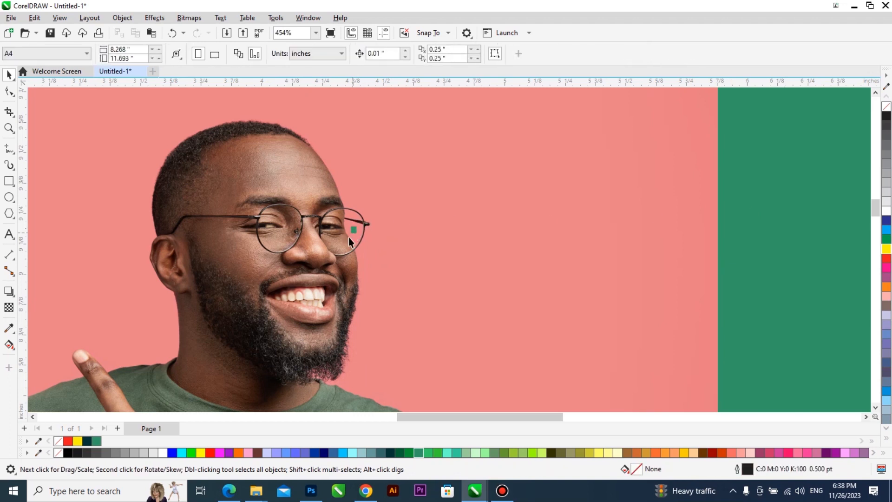
Reshape the trimmed hole with the Shape tool, moving and adding nodes to follow the pink gap inside the lens.
scroll(349, 241, up, 2)
click(10, 91)
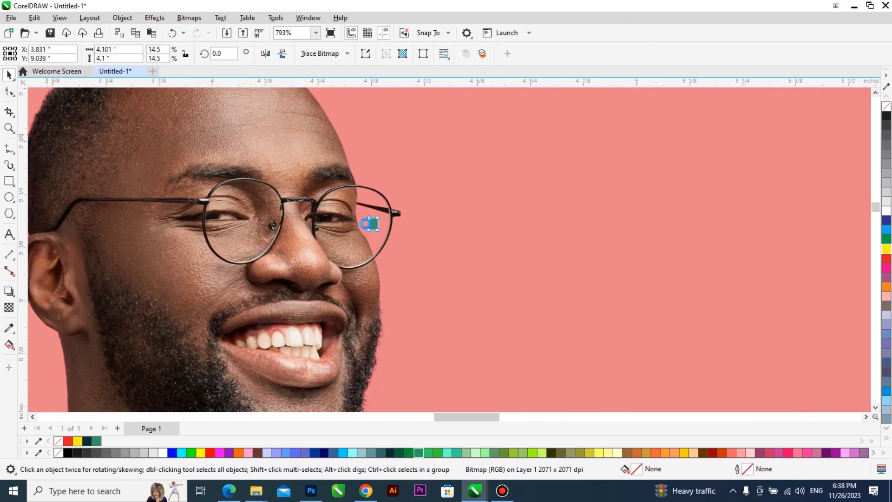
scroll(367, 231, up, 4)
click(369, 230)
drag(343, 224, 338, 219)
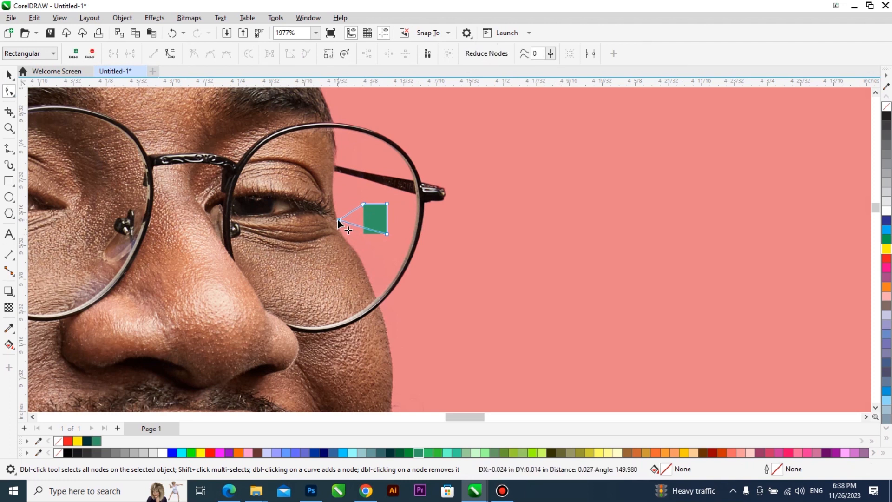
drag(387, 234, 360, 257)
scroll(354, 246, down, 5)
double_click(358, 238)
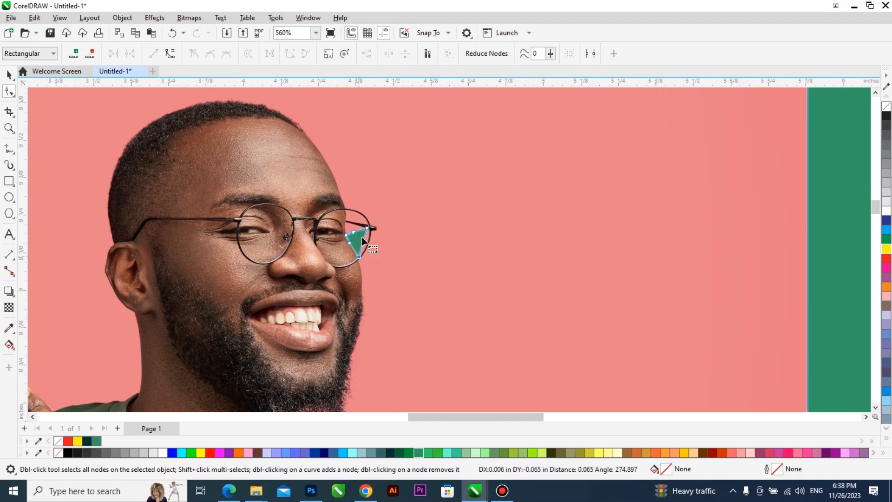
scroll(260, 238, down, 7)
key(space)
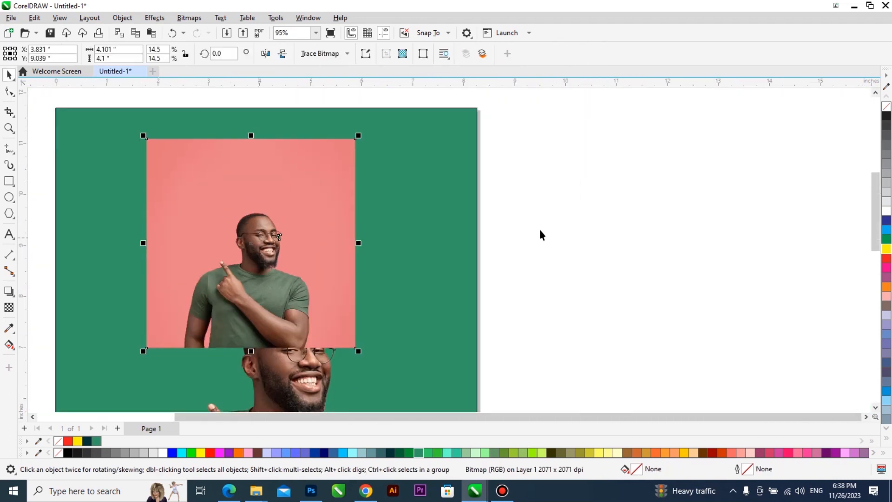
Fill the page rectangle with yellow and check how it shows through the hole in the glasses lens.
click(466, 235)
scroll(303, 232, up, 3)
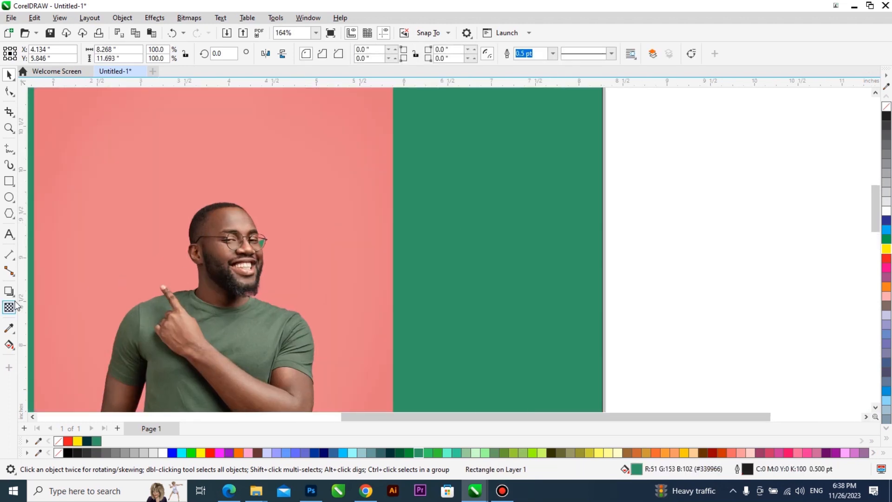
click(78, 441)
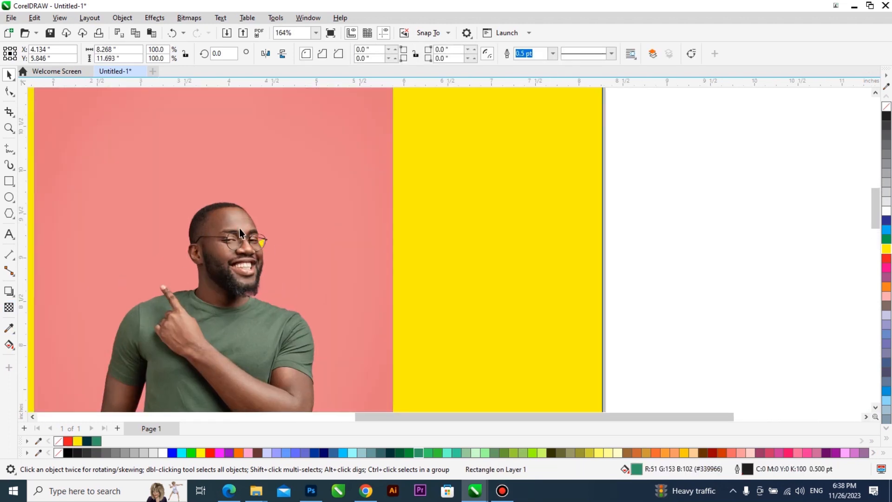
scroll(241, 236, up, 6)
scroll(247, 263, down, 6)
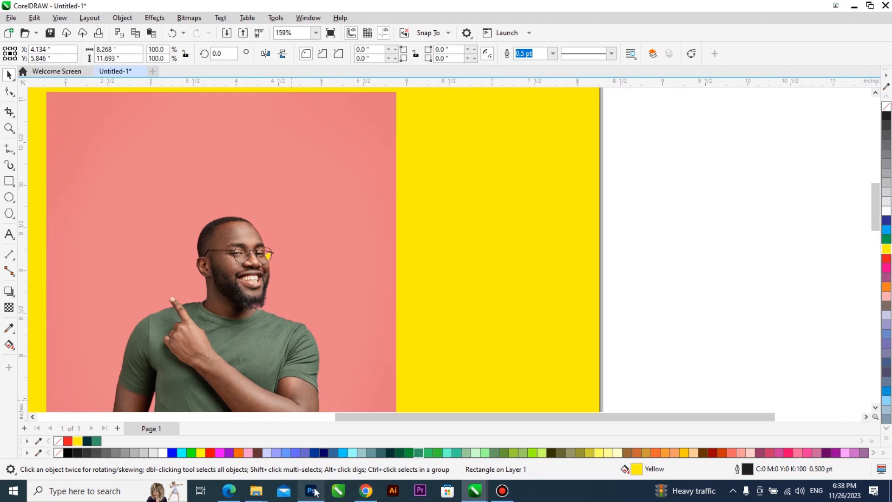
Switch back to Photoshop, view the lasso tool variants and clear the selection around the man.
click(311, 490)
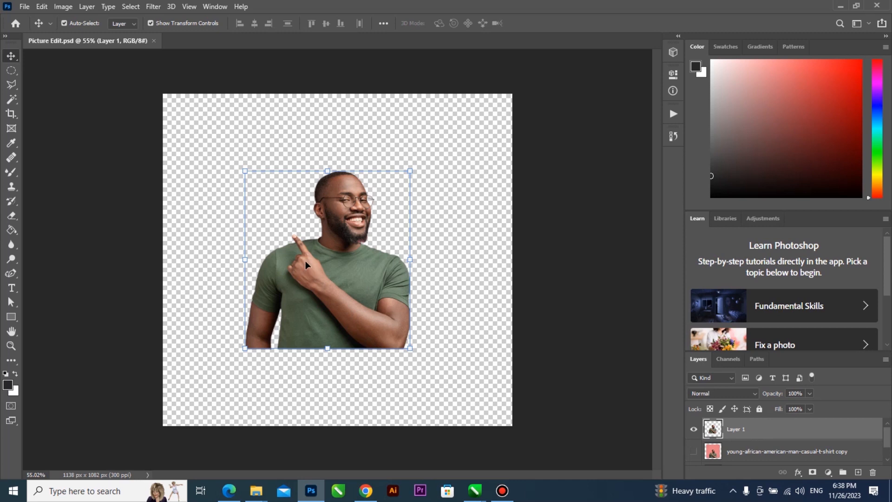
click(12, 84)
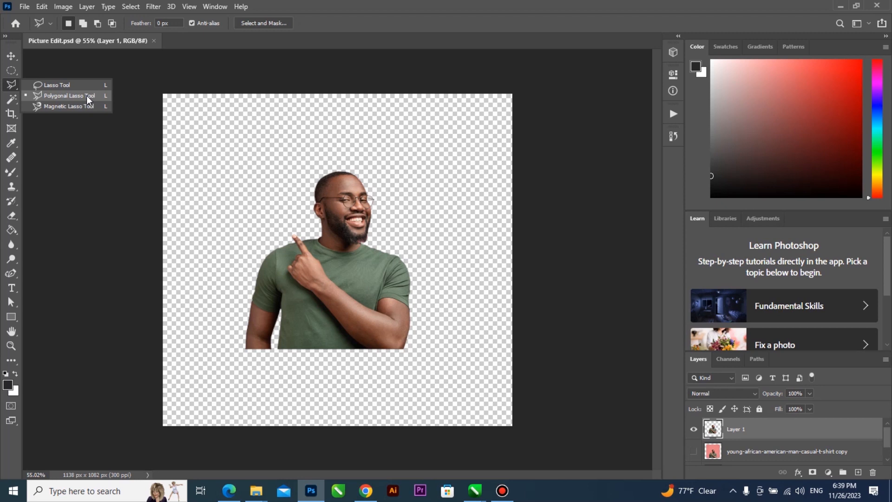
click(11, 56)
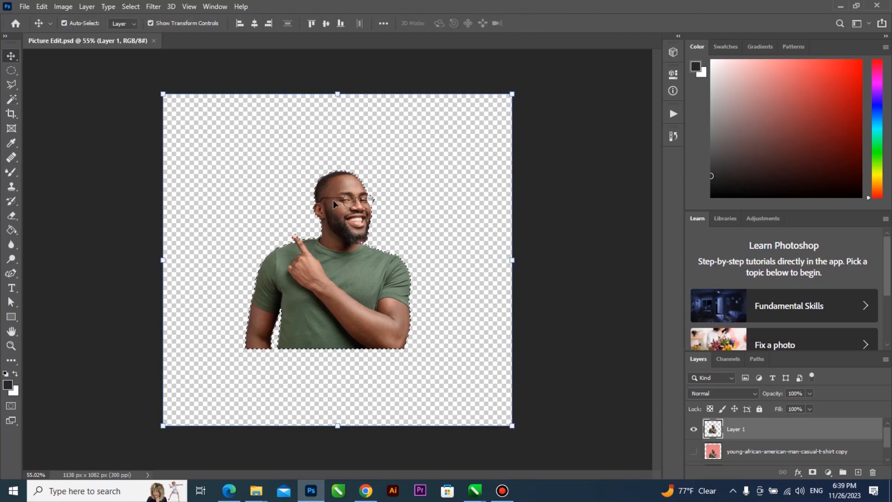
key(ctrl+d)
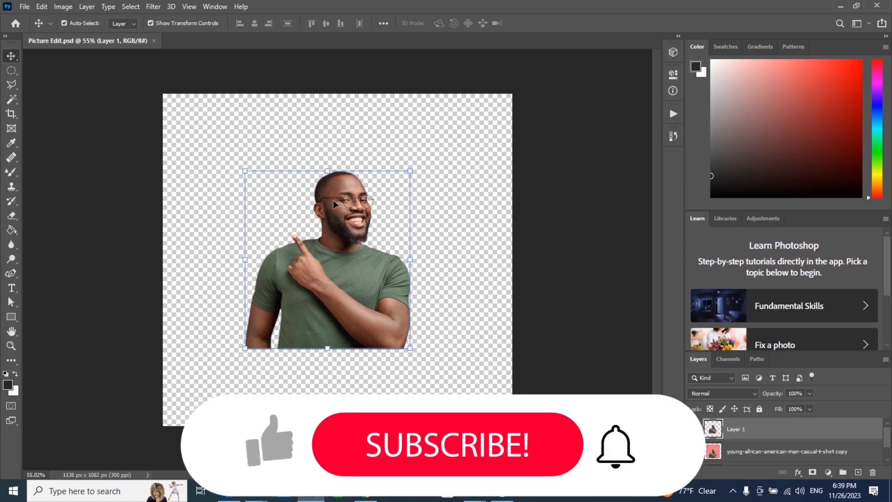